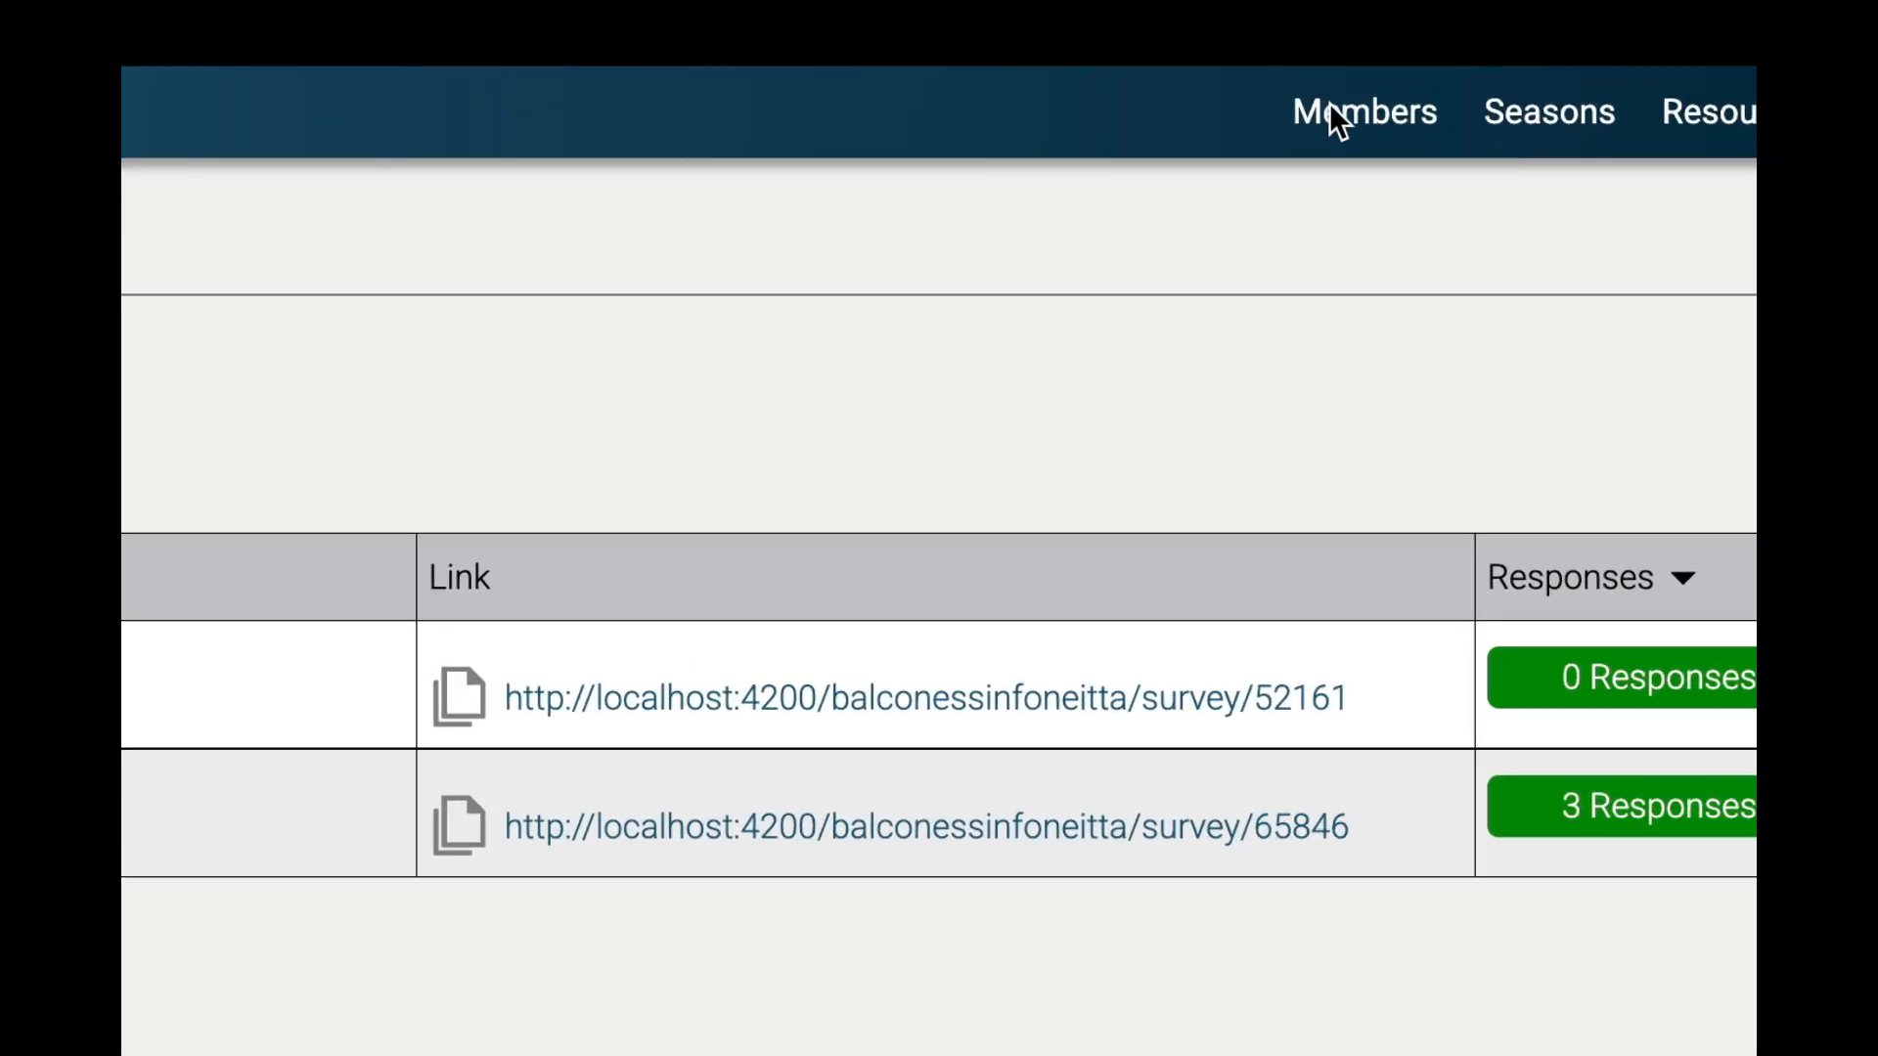
Step: Go to the members' Surveys & Forms page and start a new survey
left_click(1277, 132)
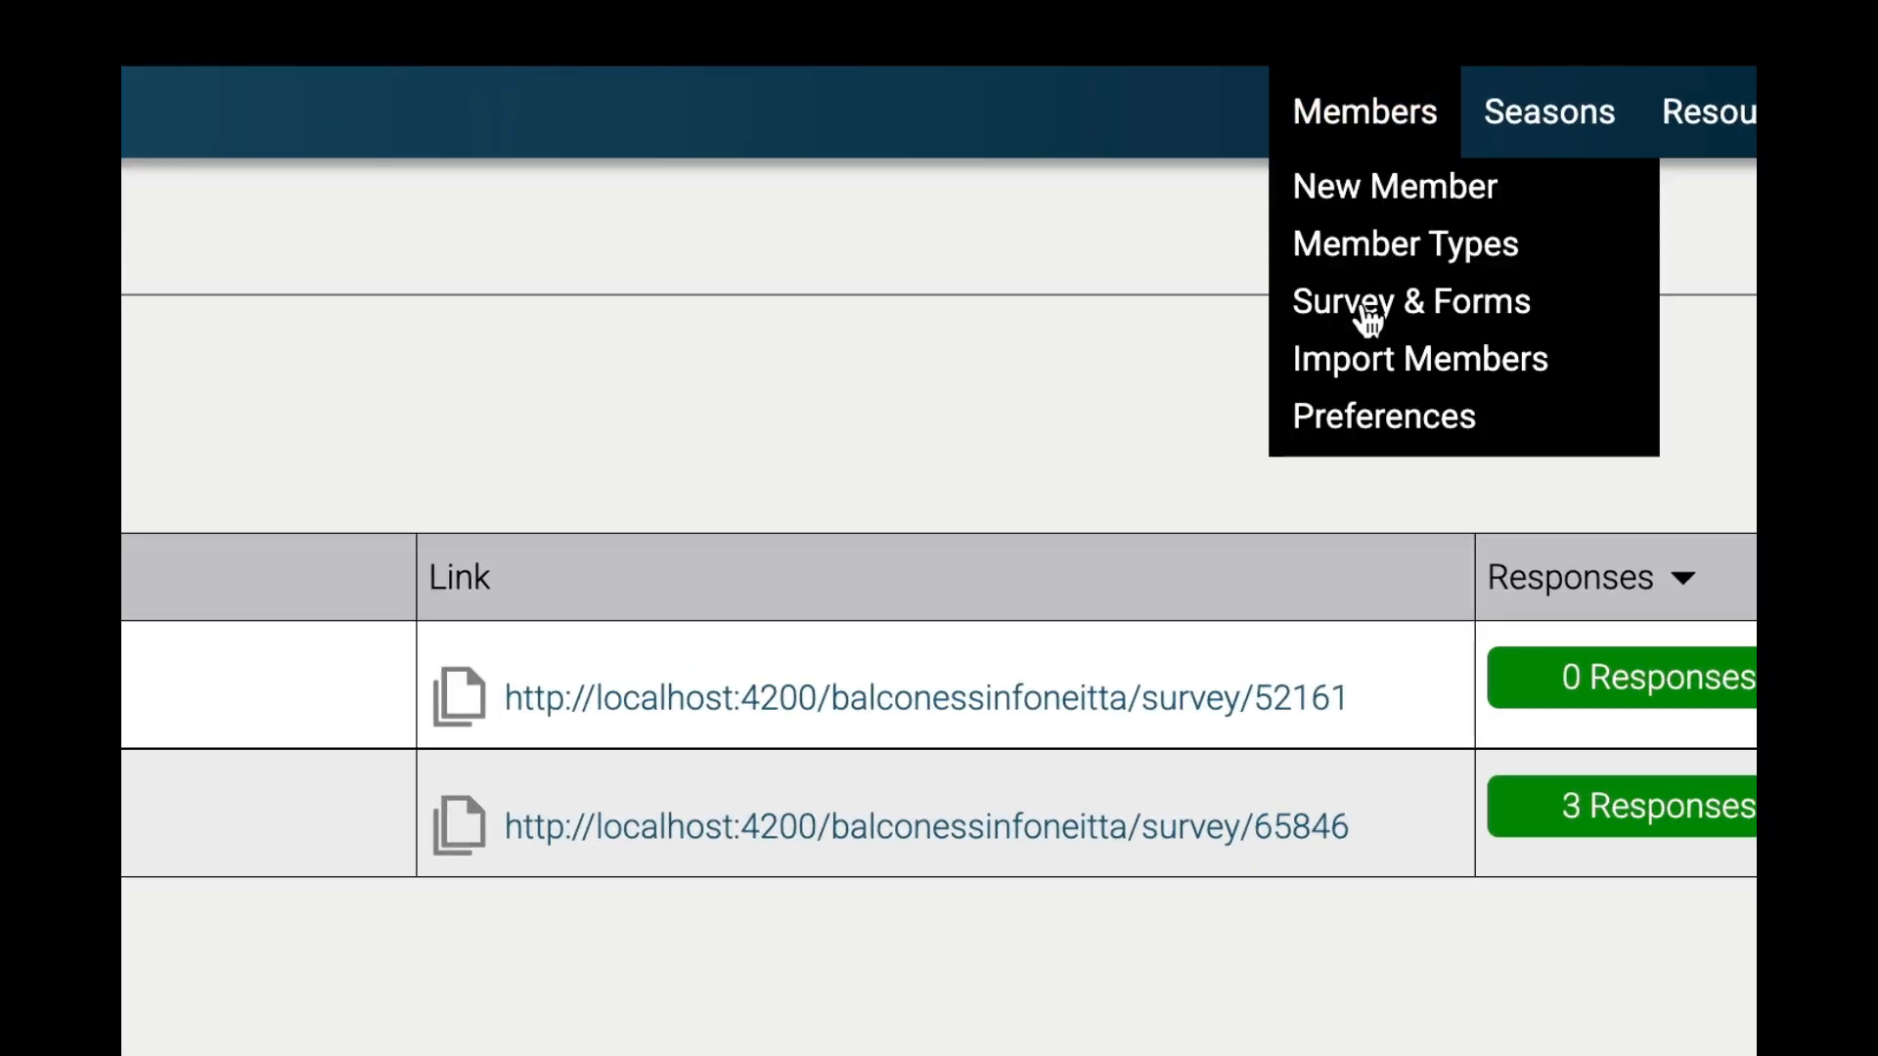
left_click(1348, 308)
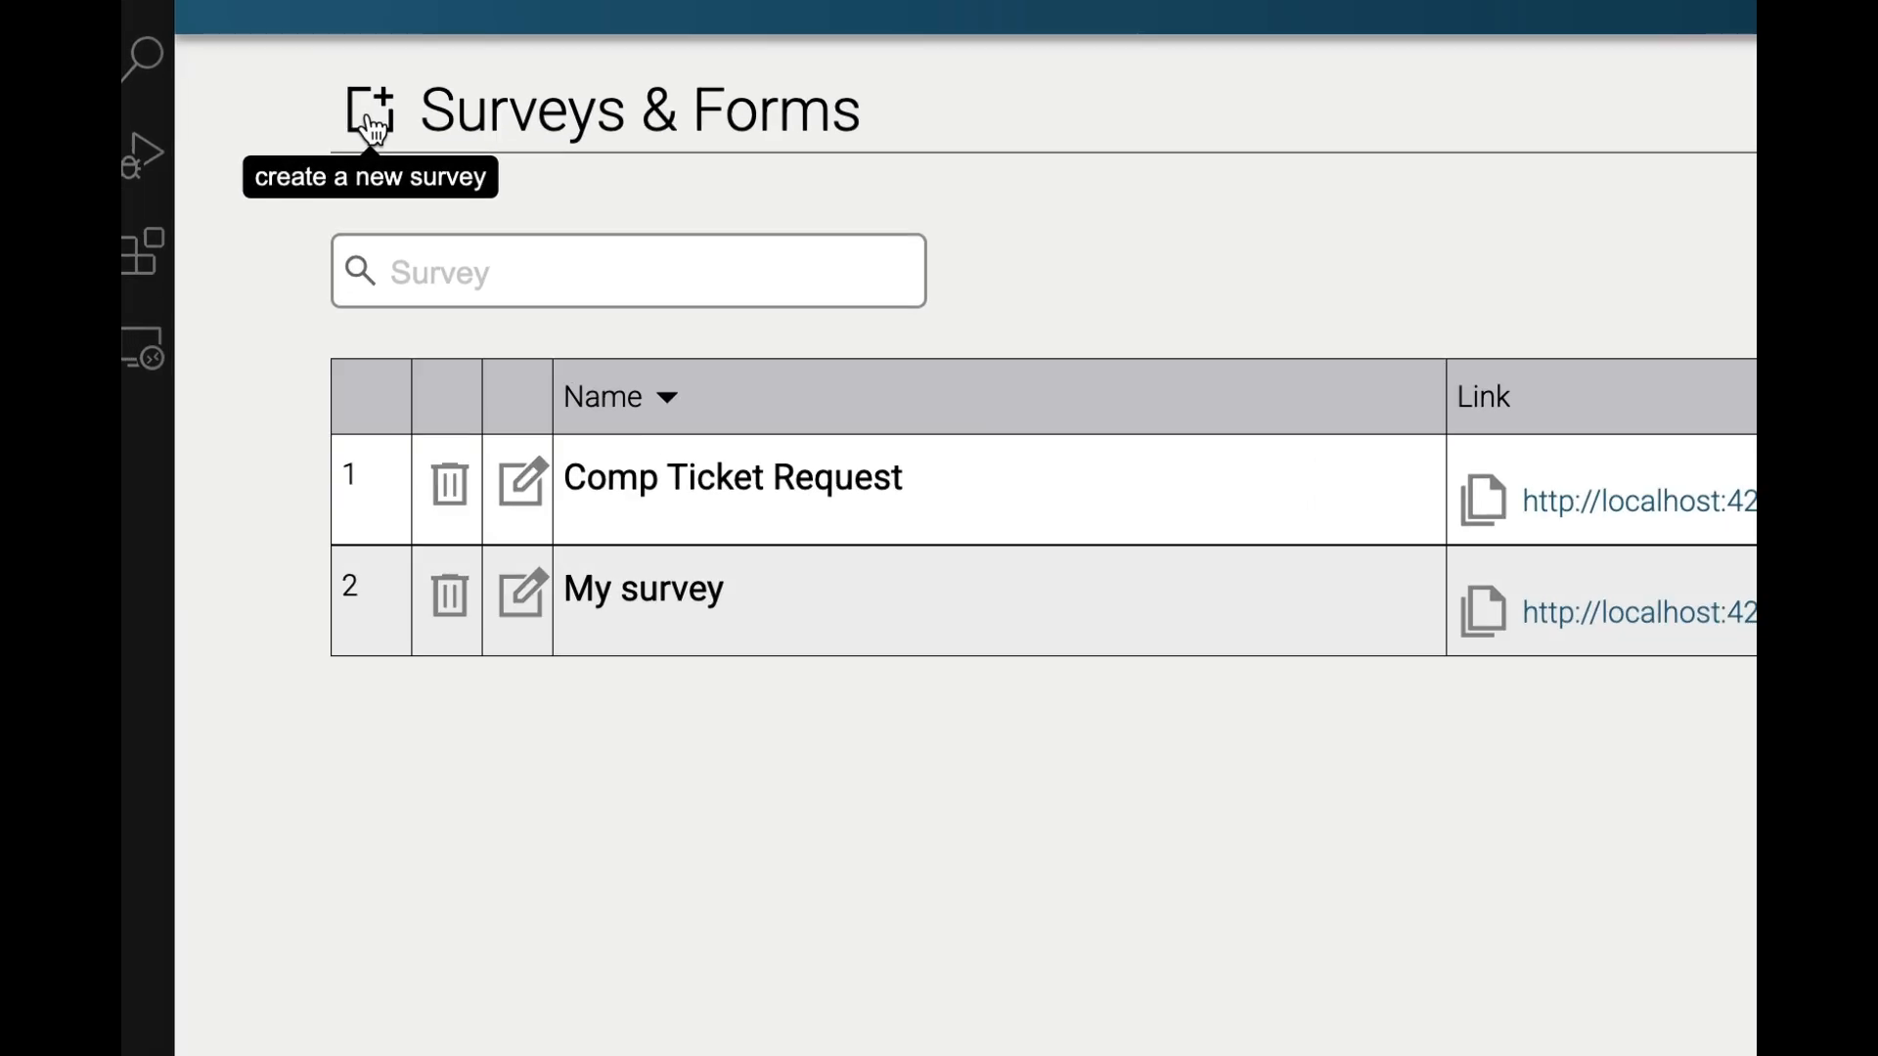
left_click(372, 127)
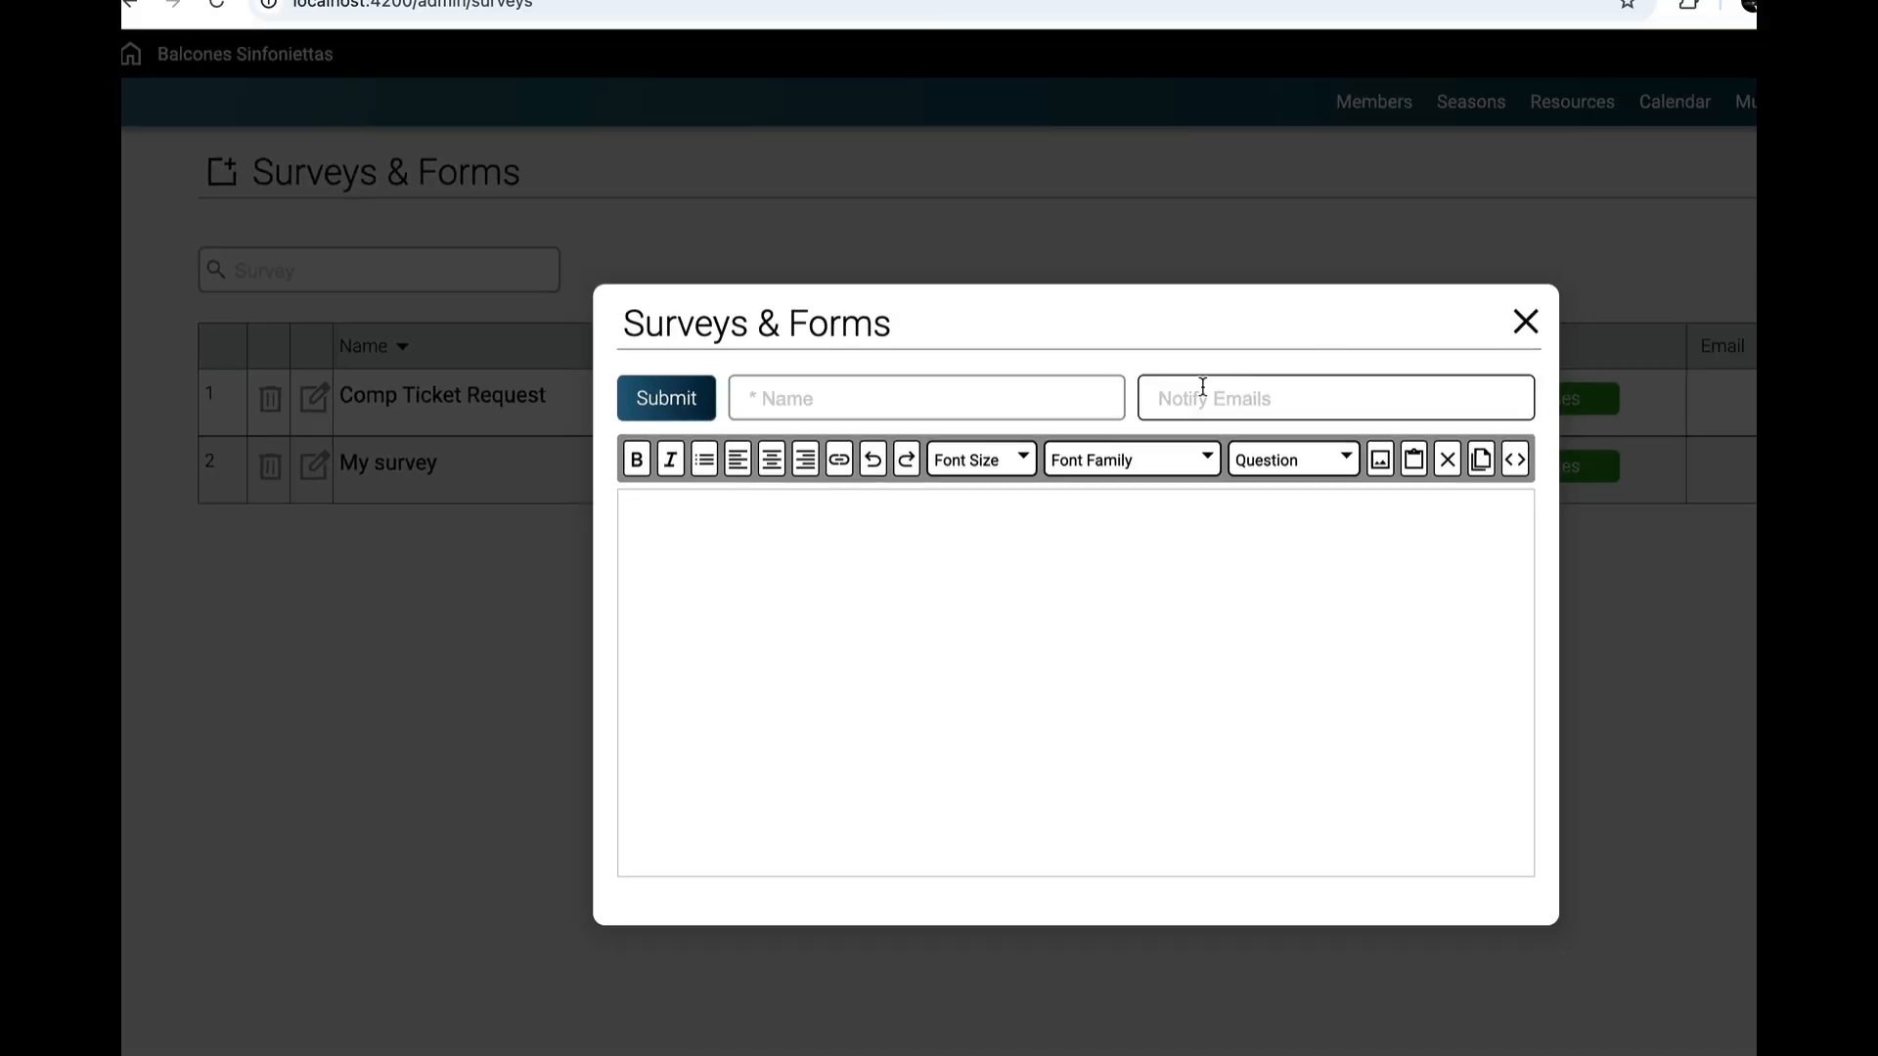
Step: Name the new survey "My Survey"
left_click(1064, 402)
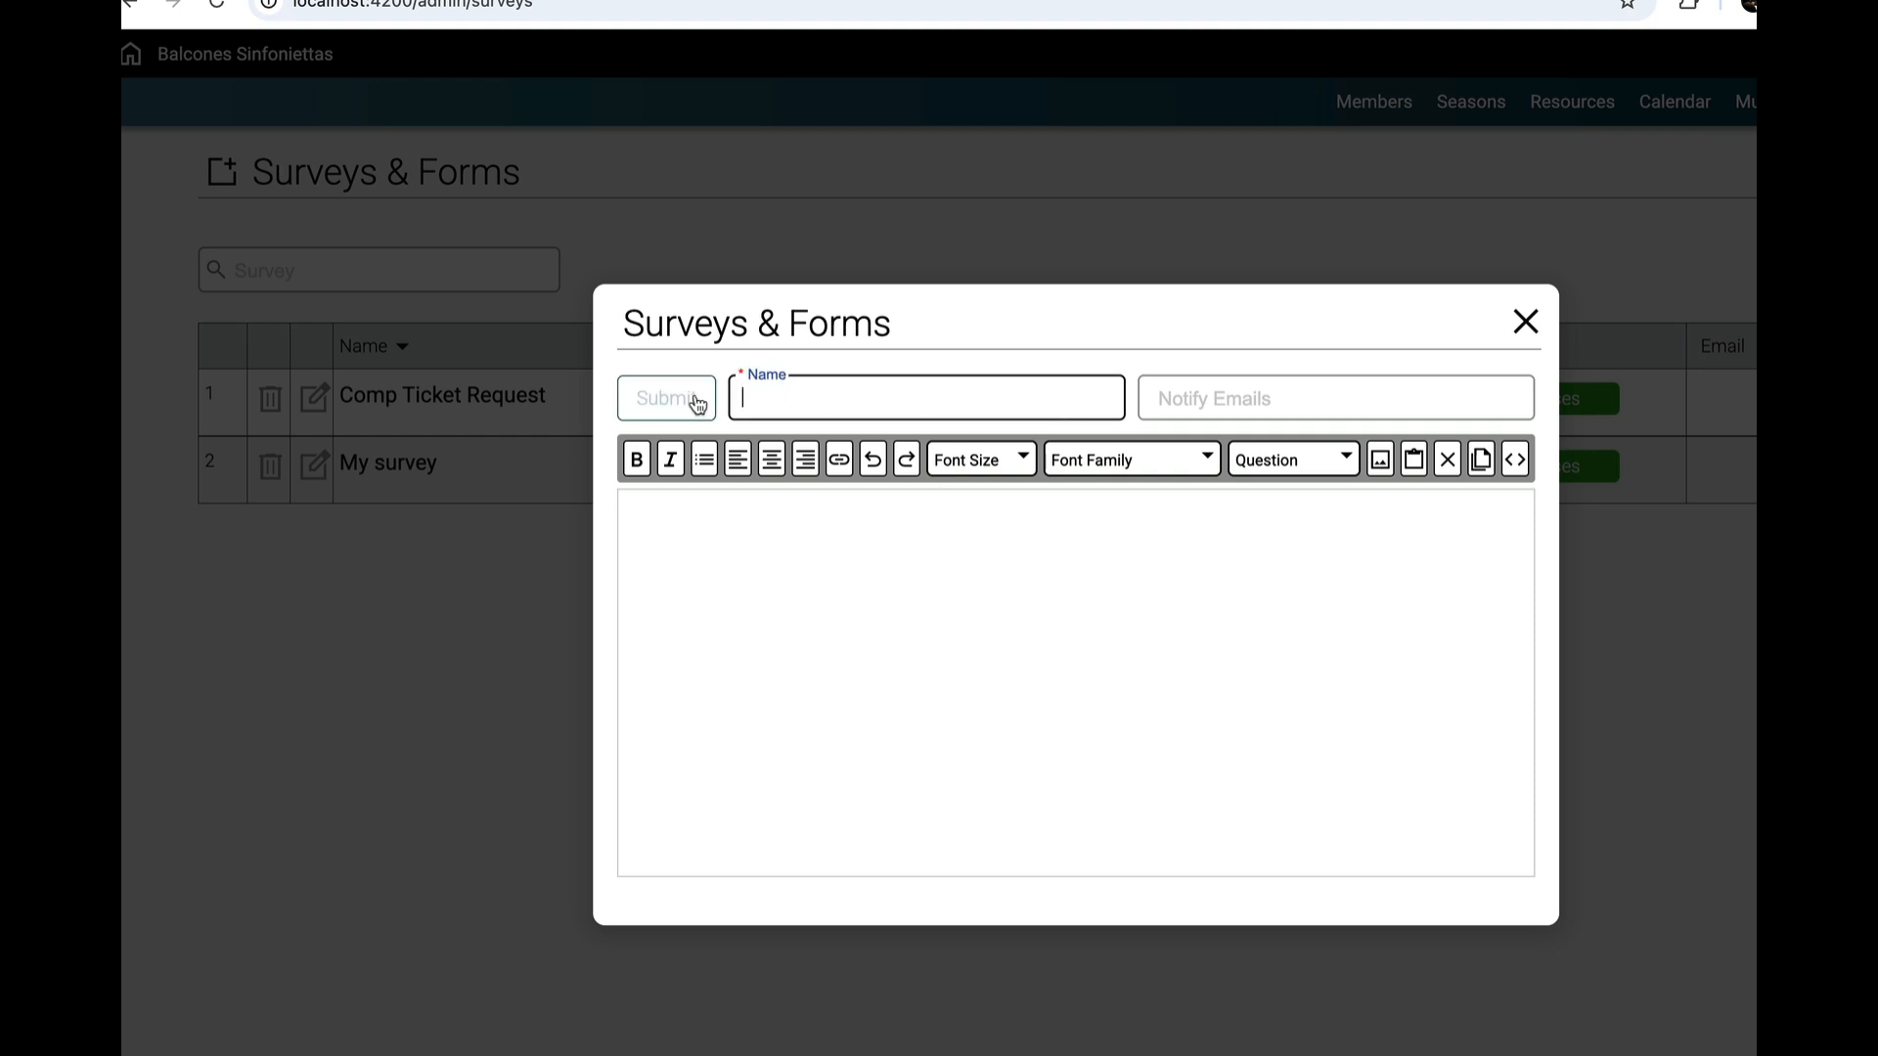
left_click(699, 404)
left_click(812, 387)
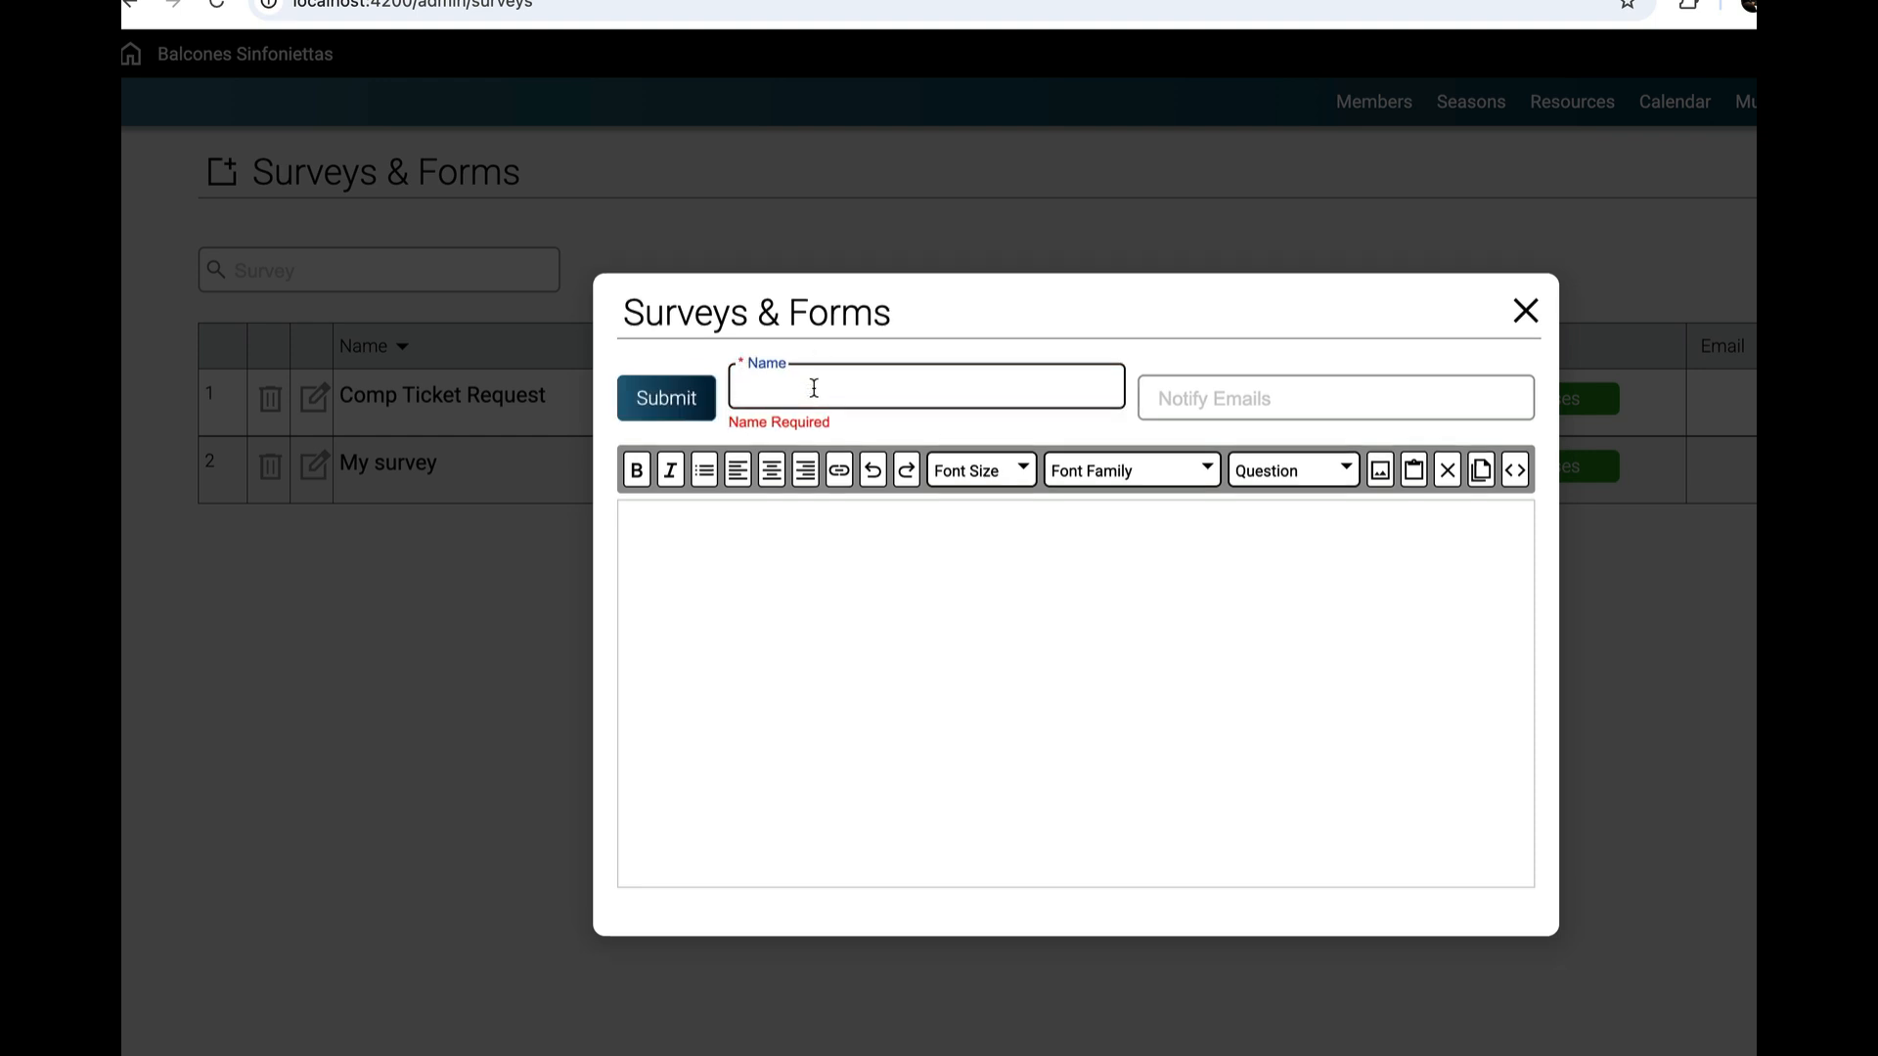
type("My S")
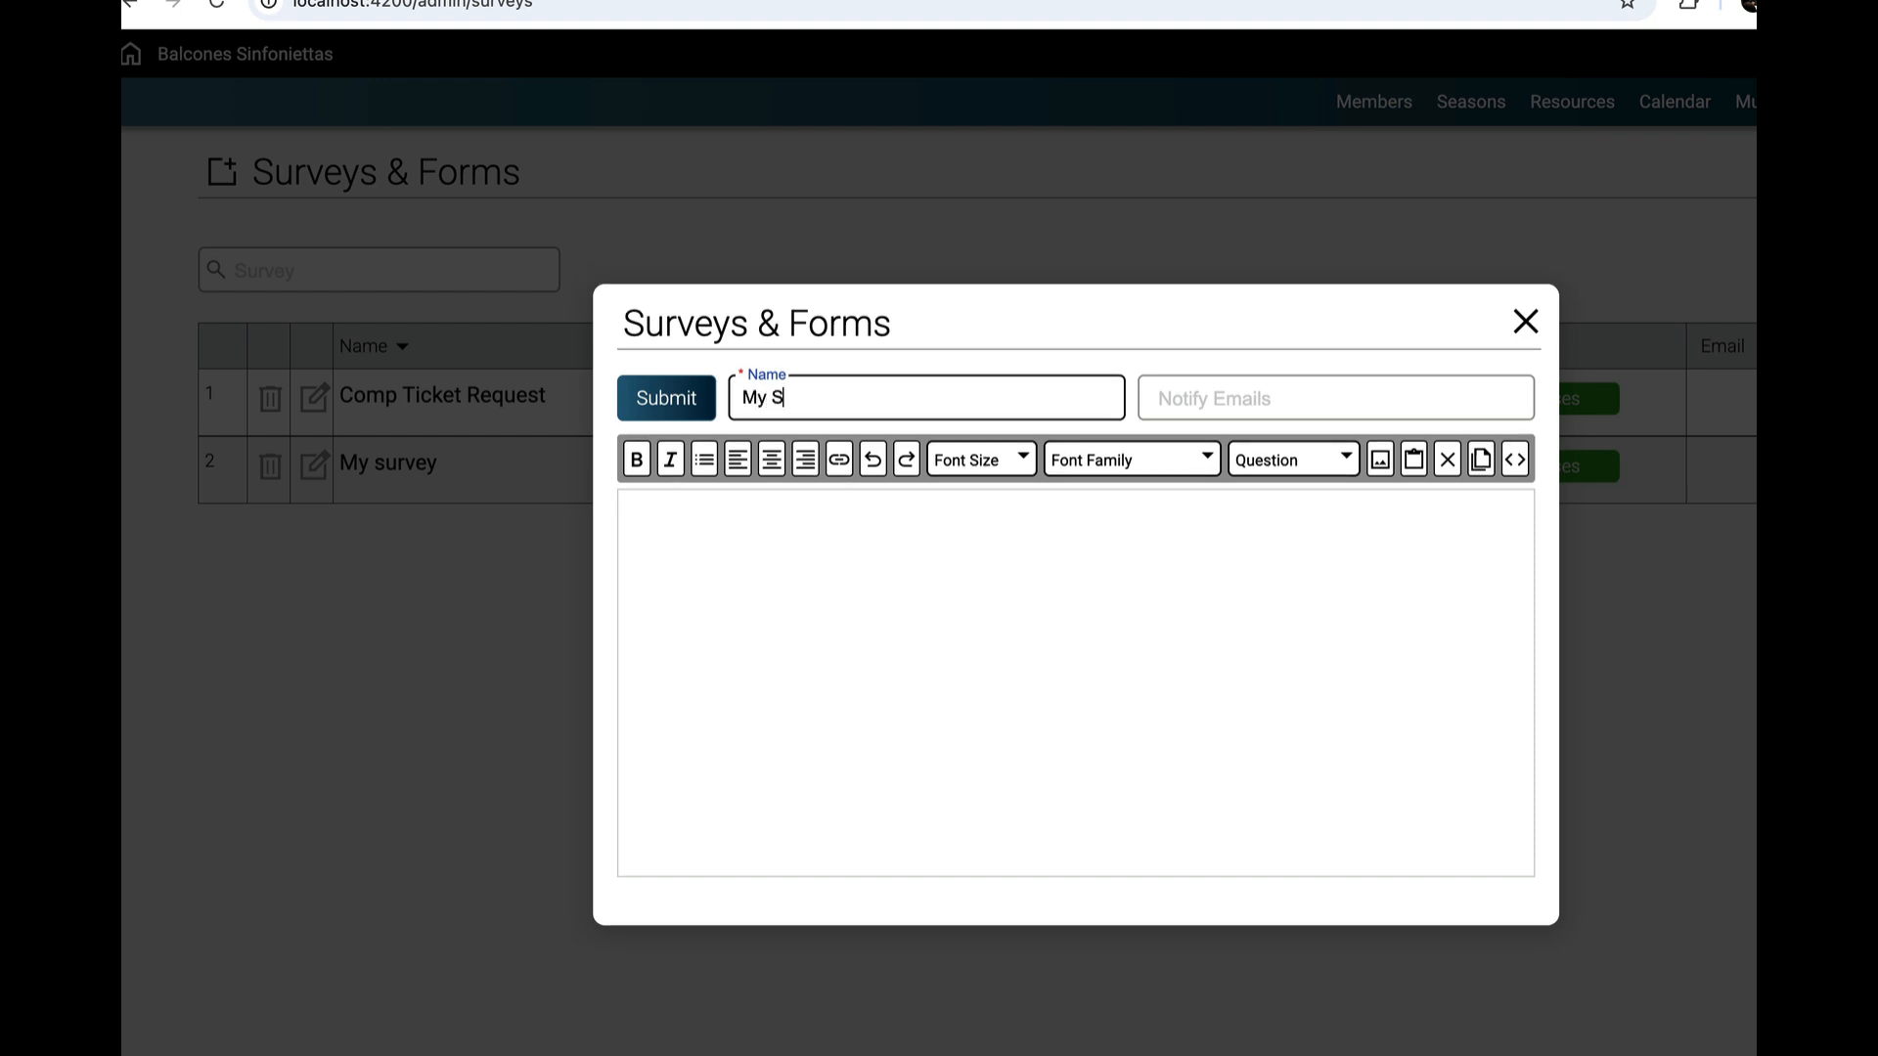
type("urvey")
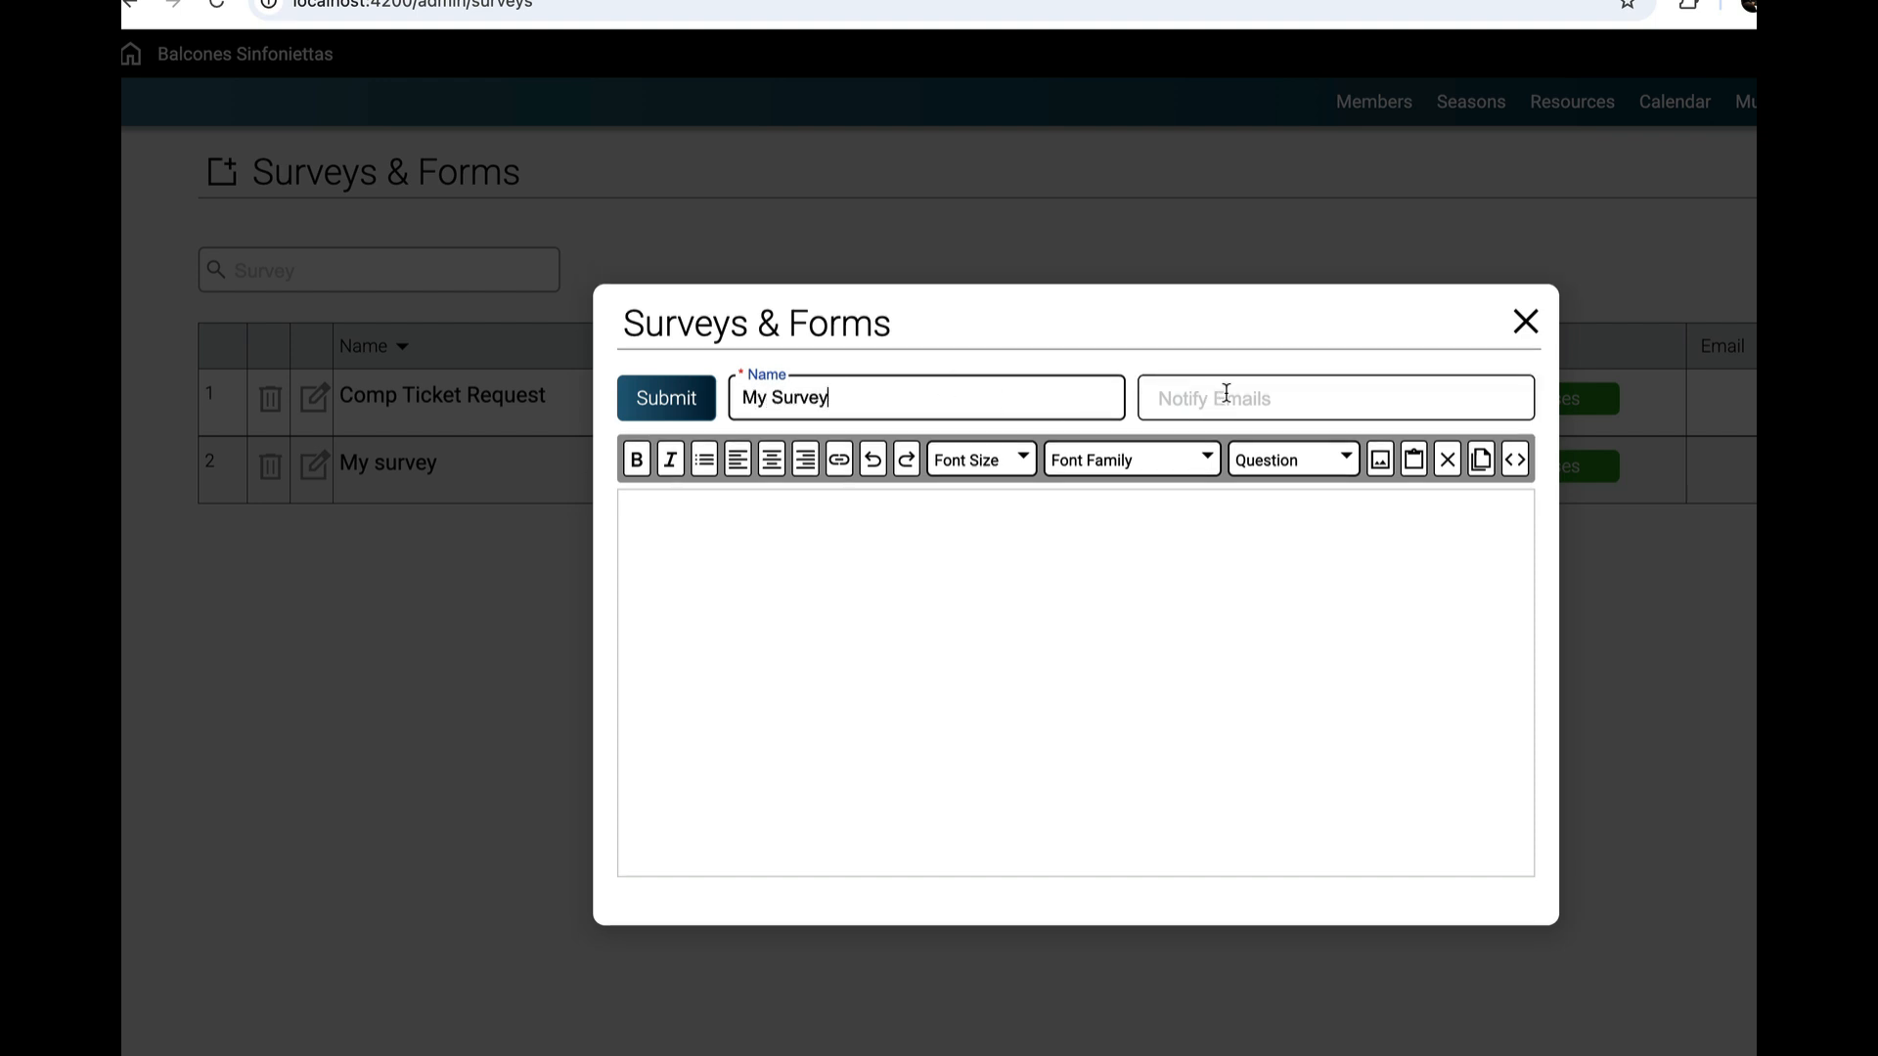
Step: Fill in the notification e-mail with the suggested saved address, keeping it as the only recipient
left_click(1227, 392)
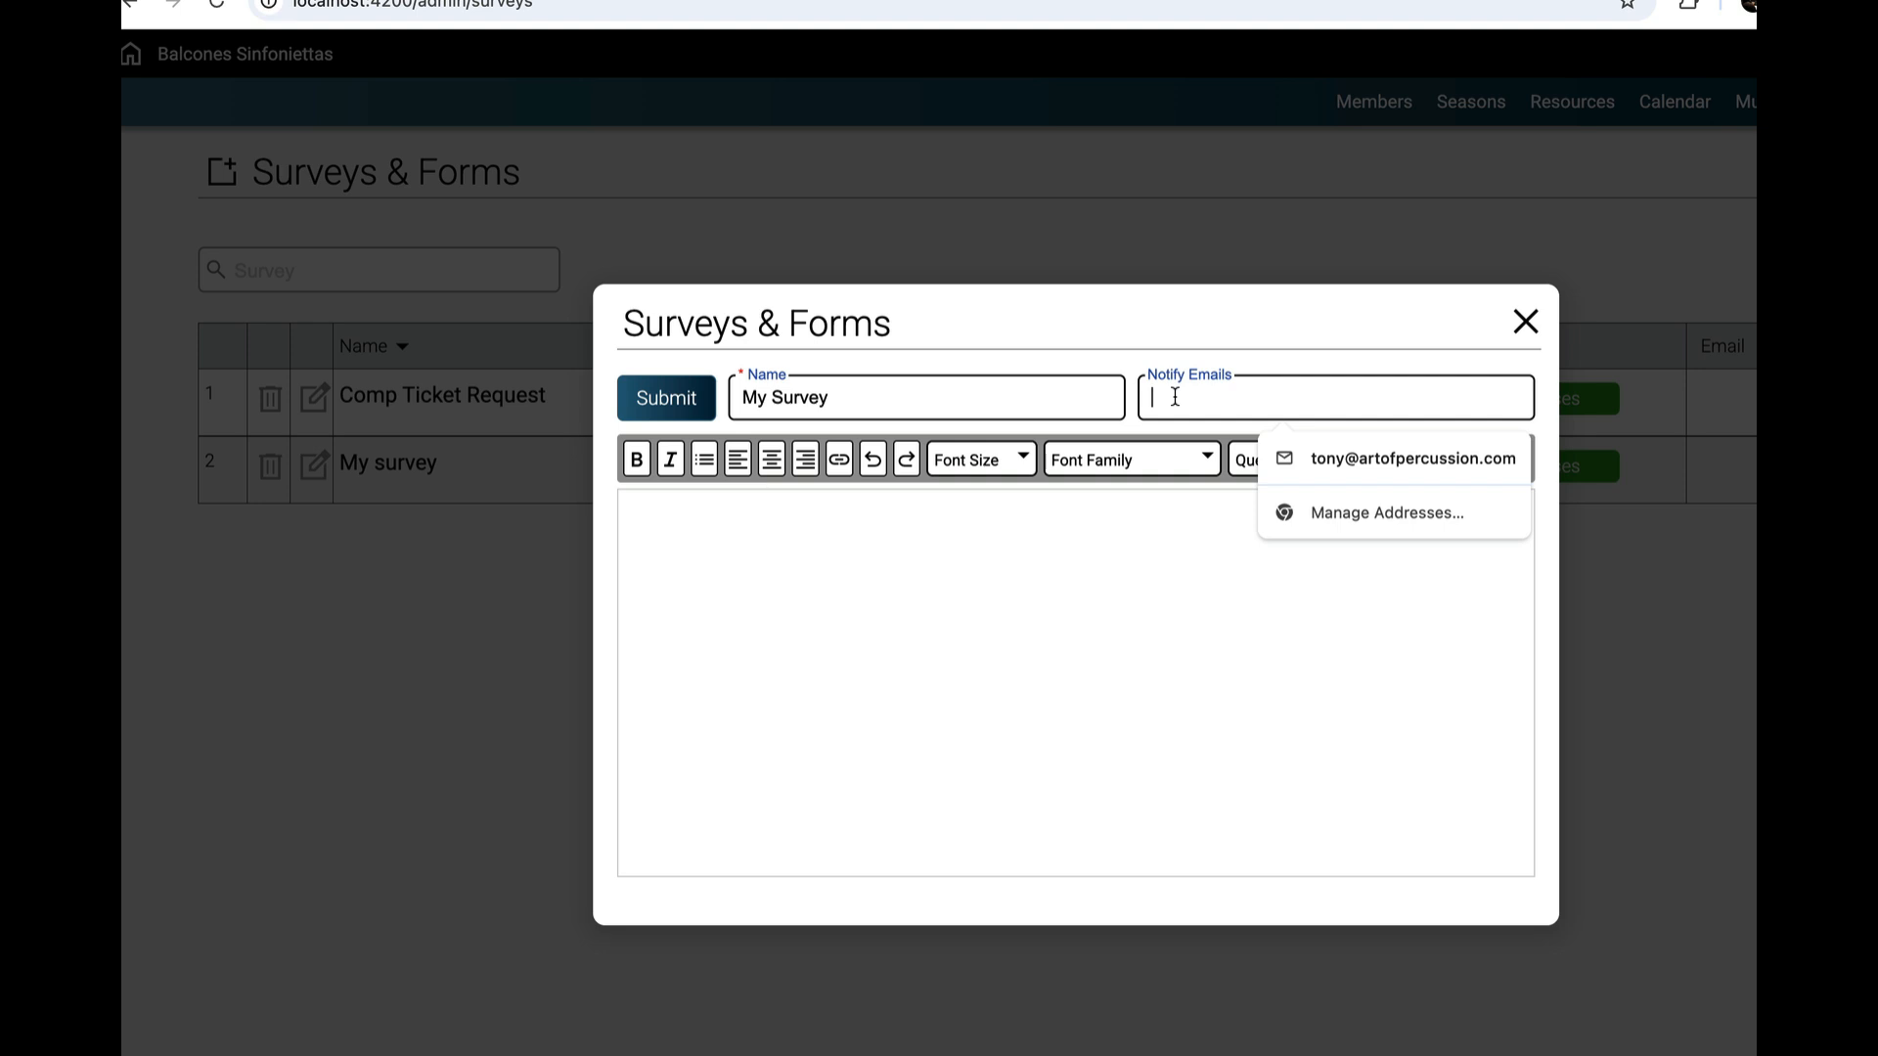
left_click(1301, 458)
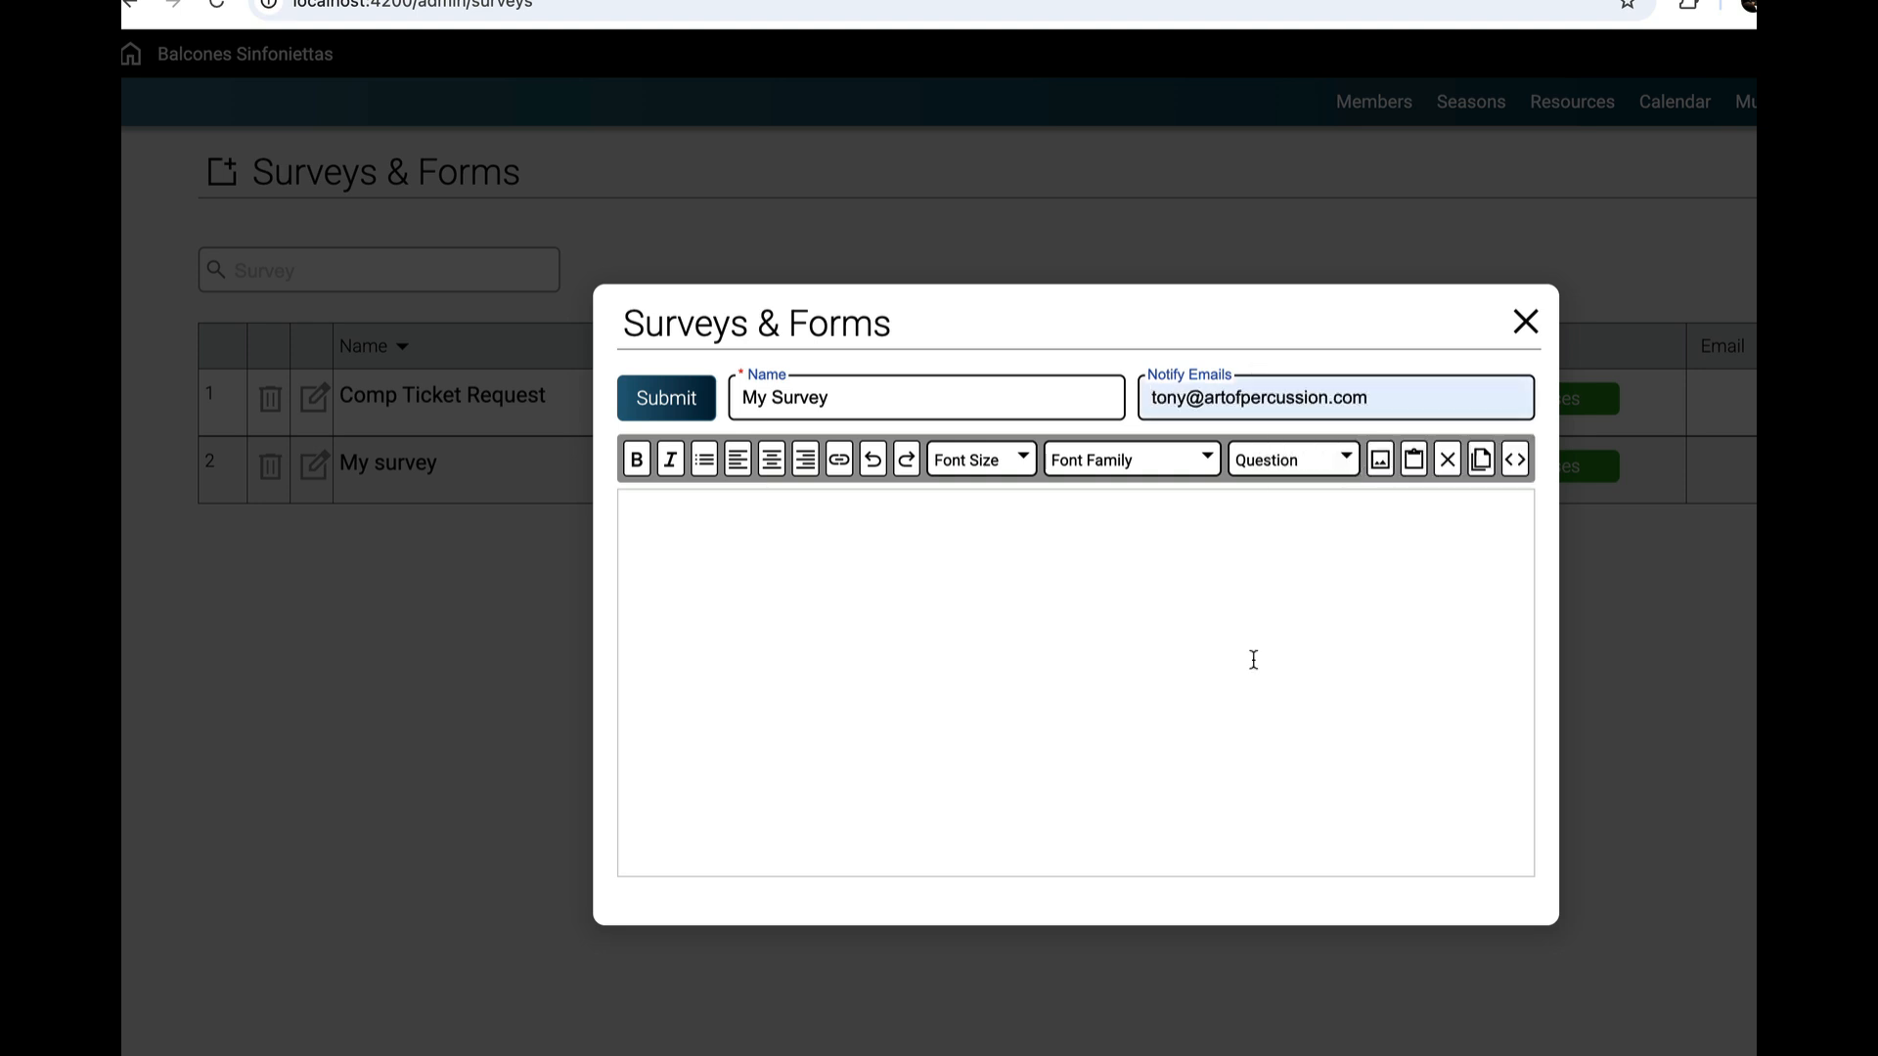
type(",")
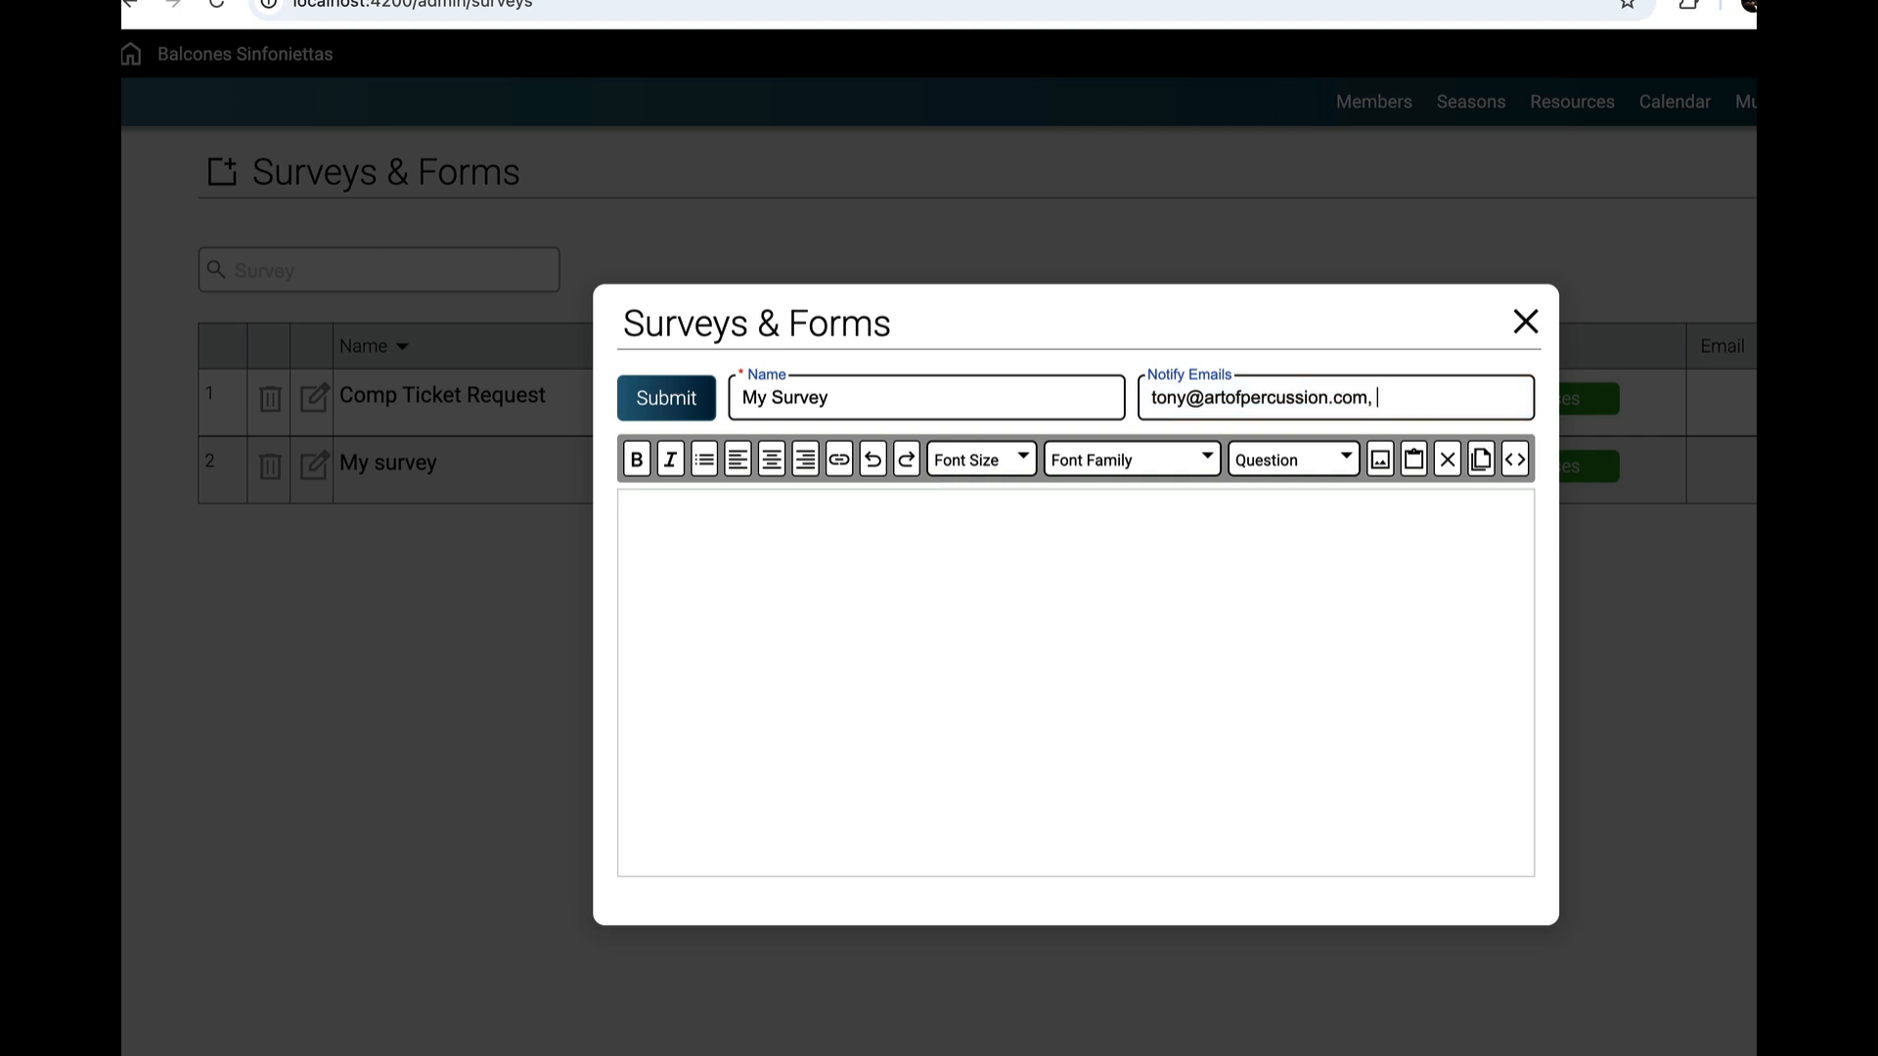
key("BackSpace")
key("BackSpace")
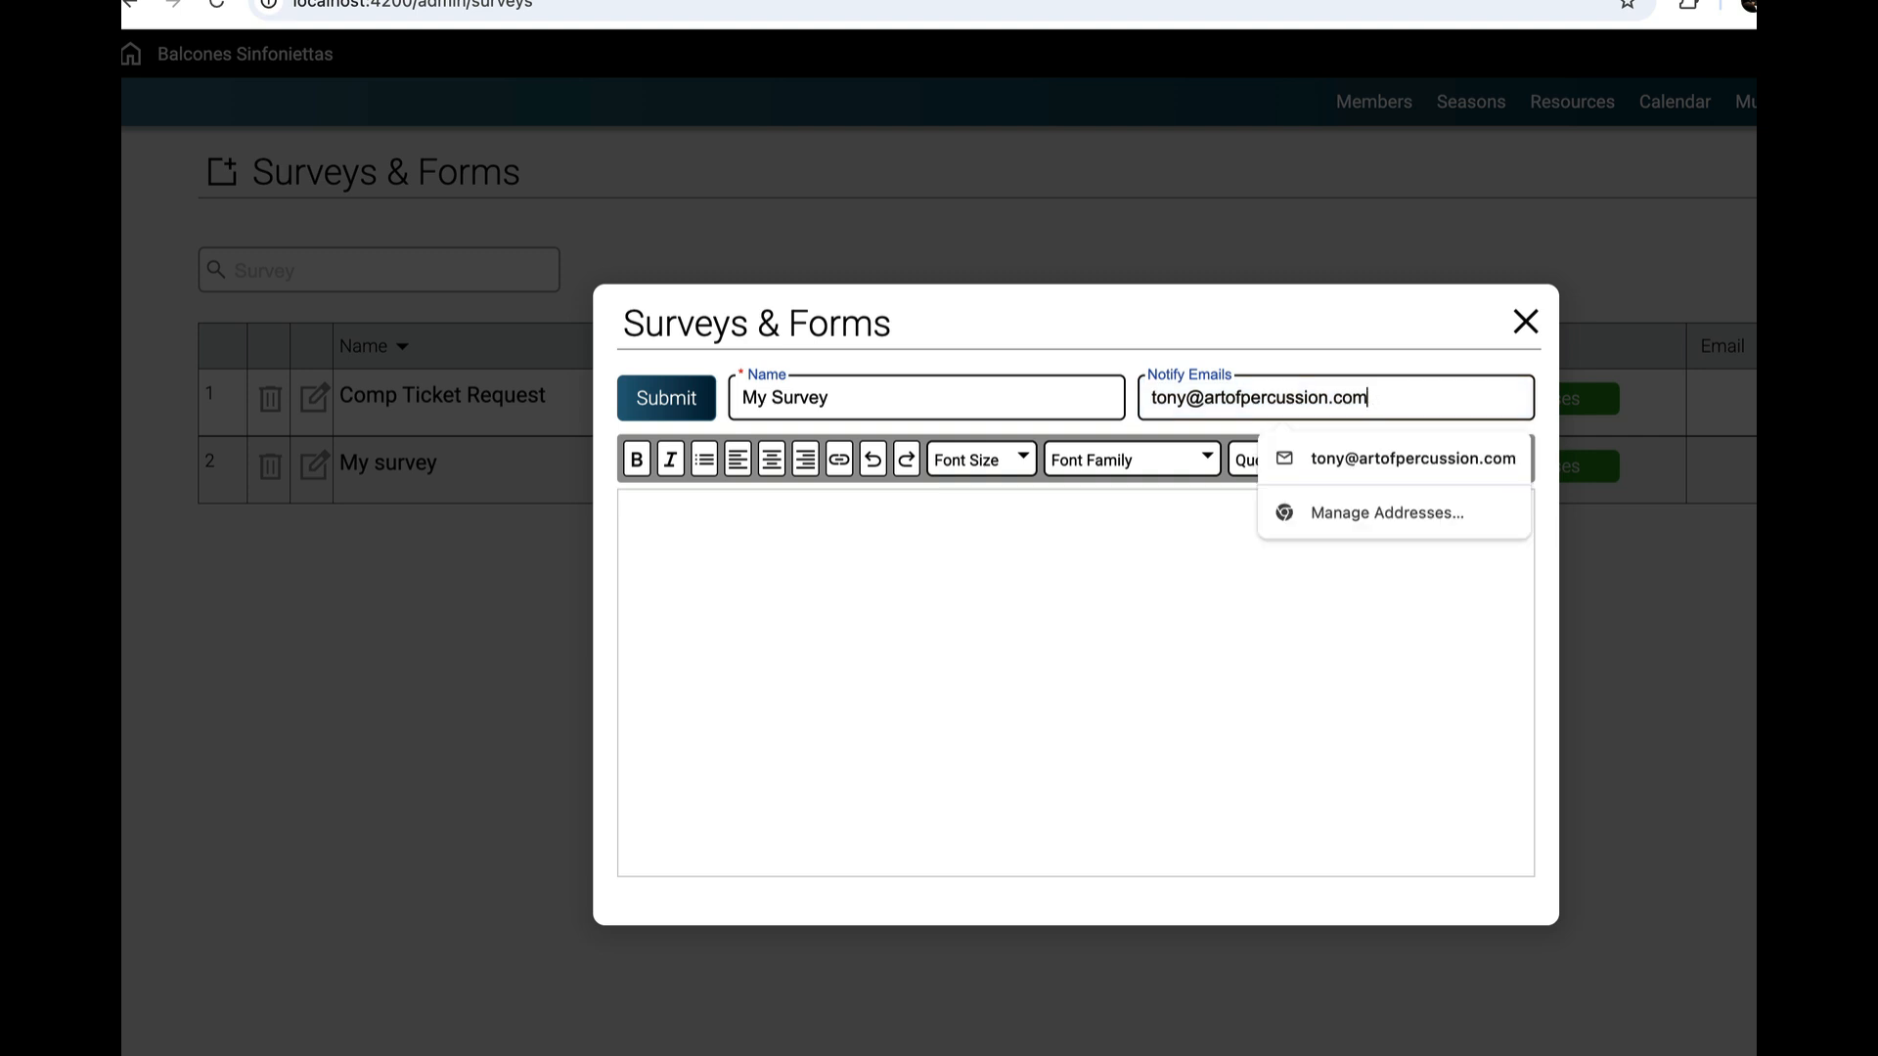
left_click(1073, 782)
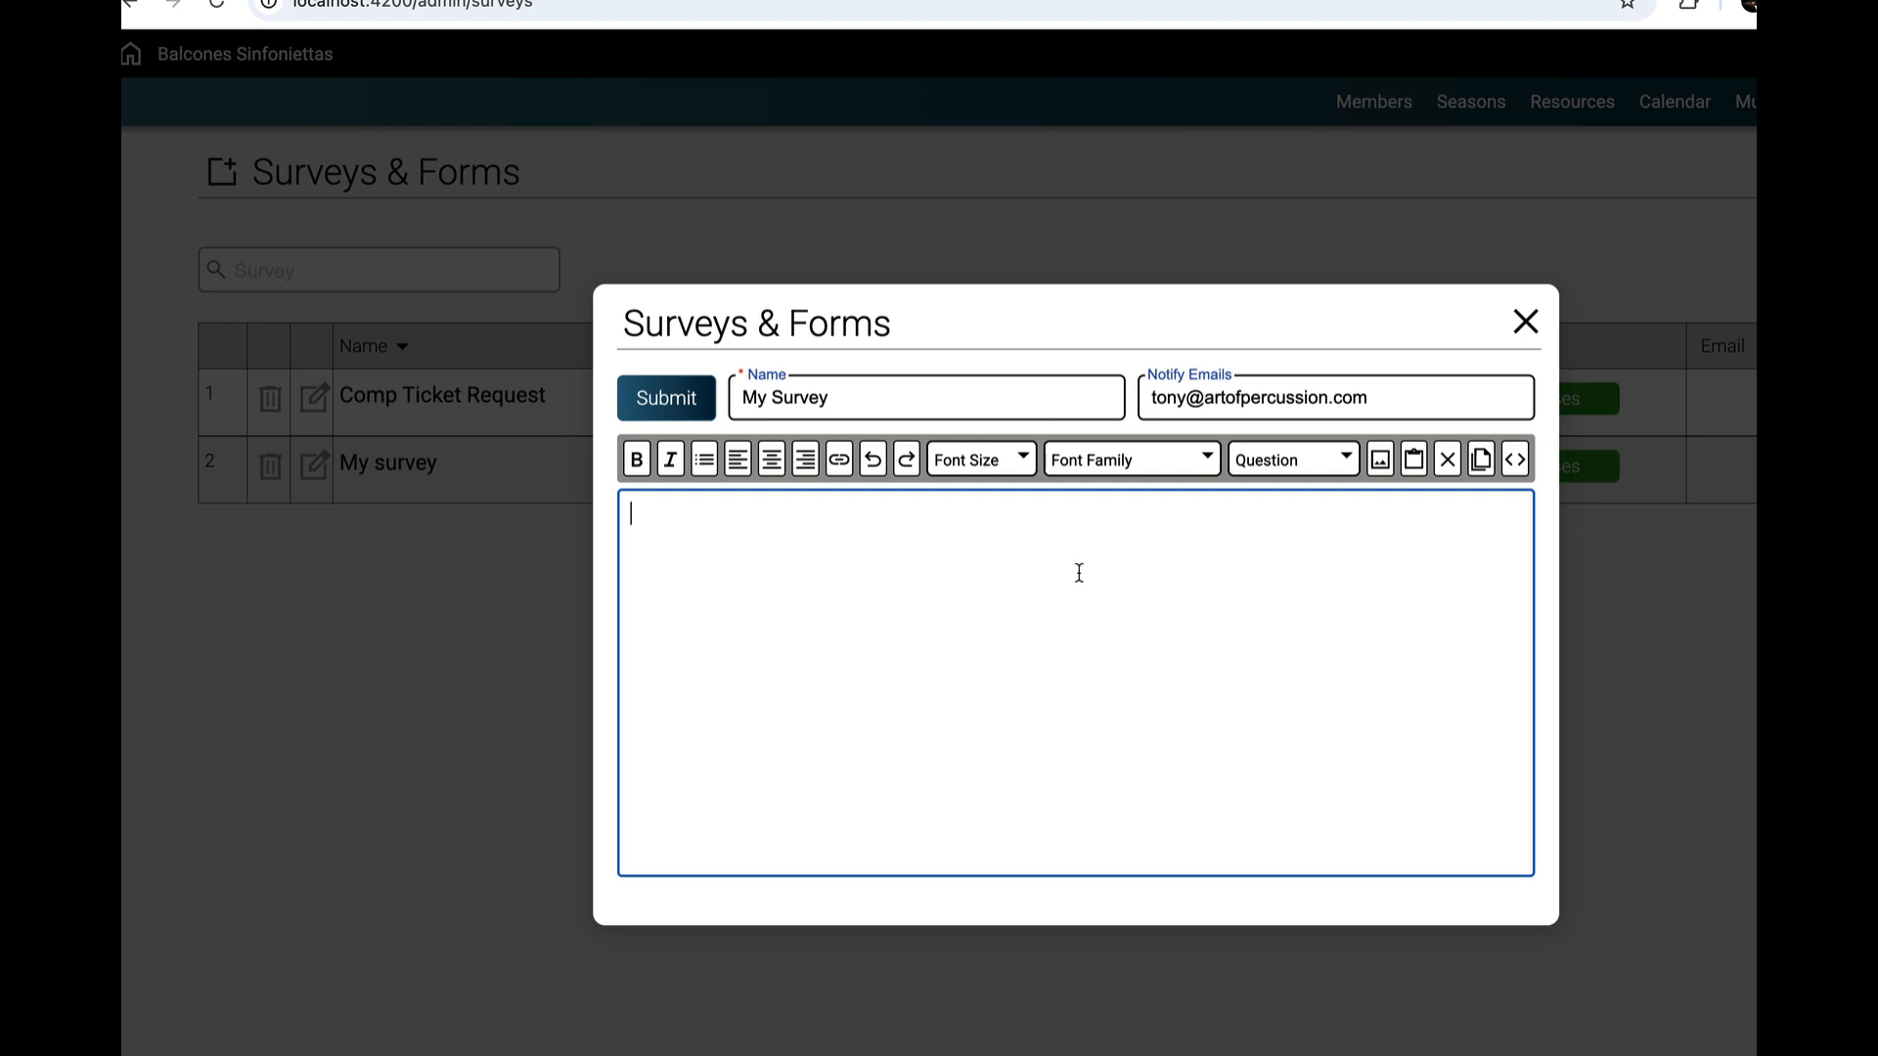
type("asdfasdf \\asdfasdf")
right_click(797, 514)
left_click(685, 520)
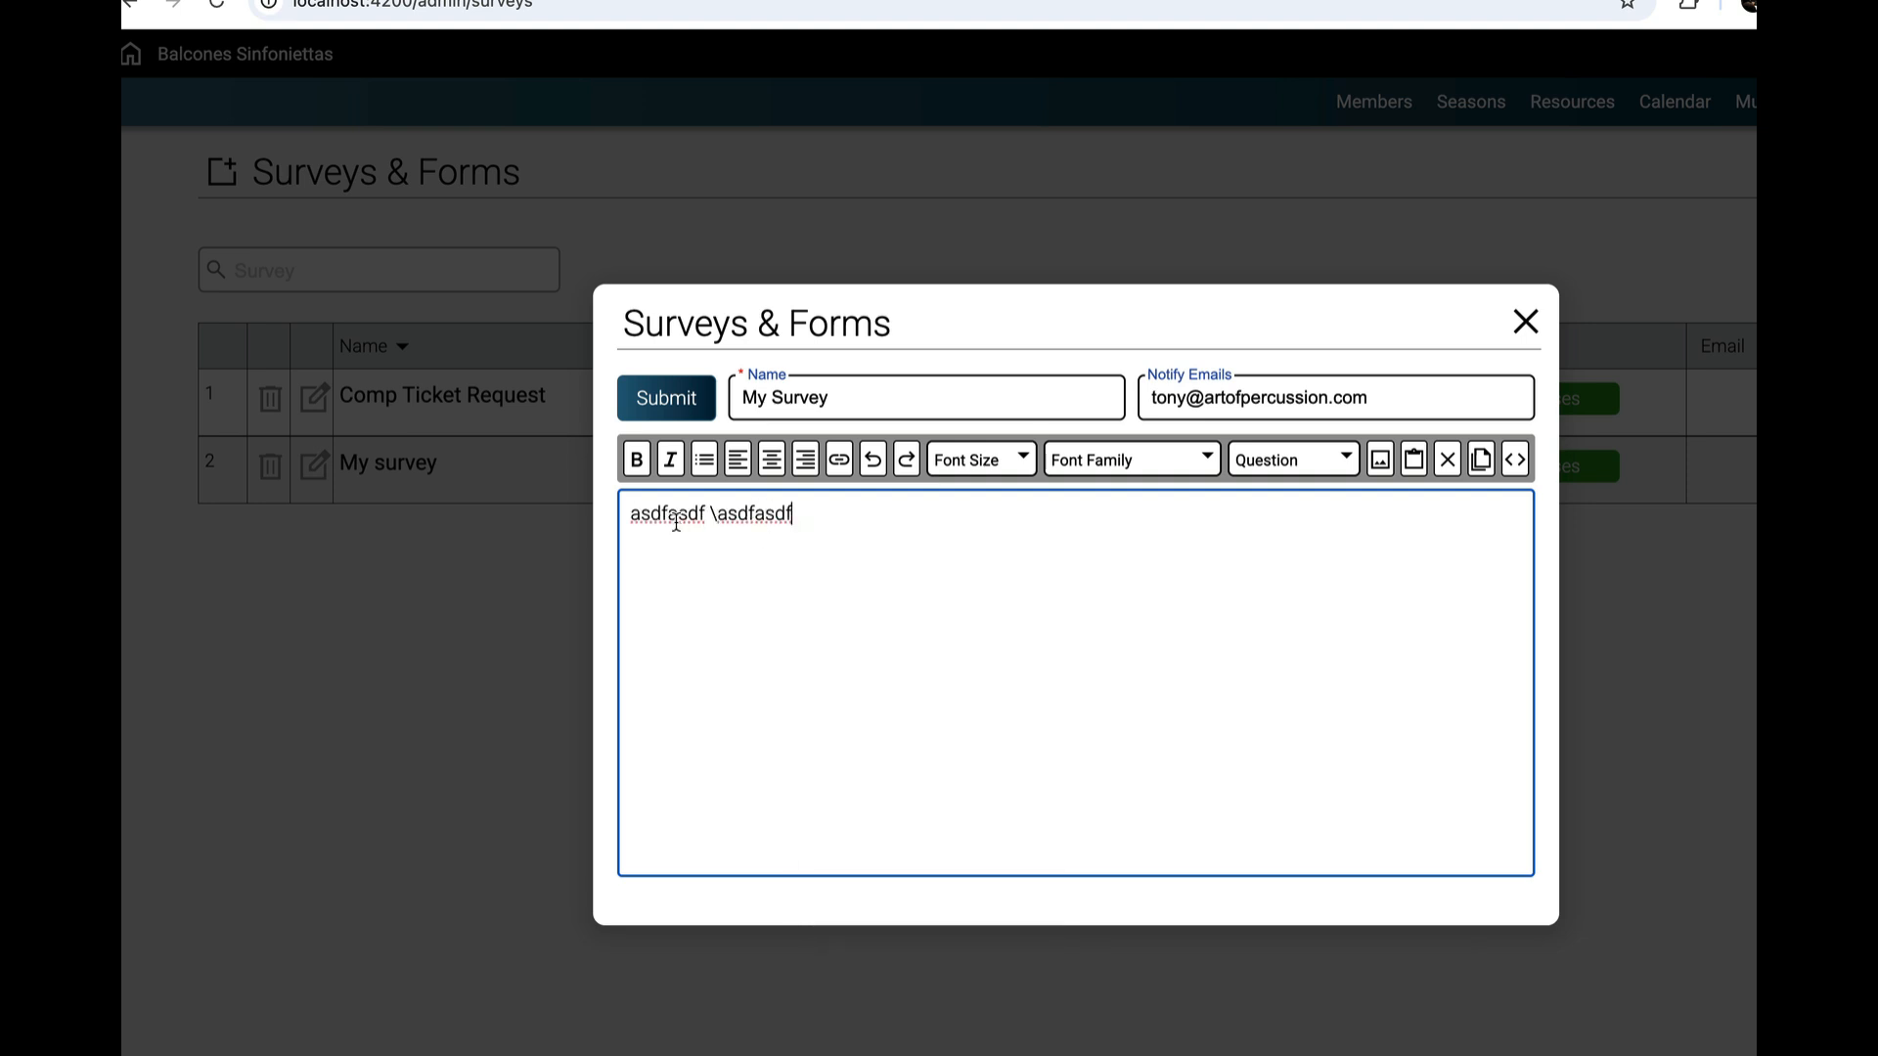
right_click(670, 515)
right_click(641, 465)
left_click(1009, 544)
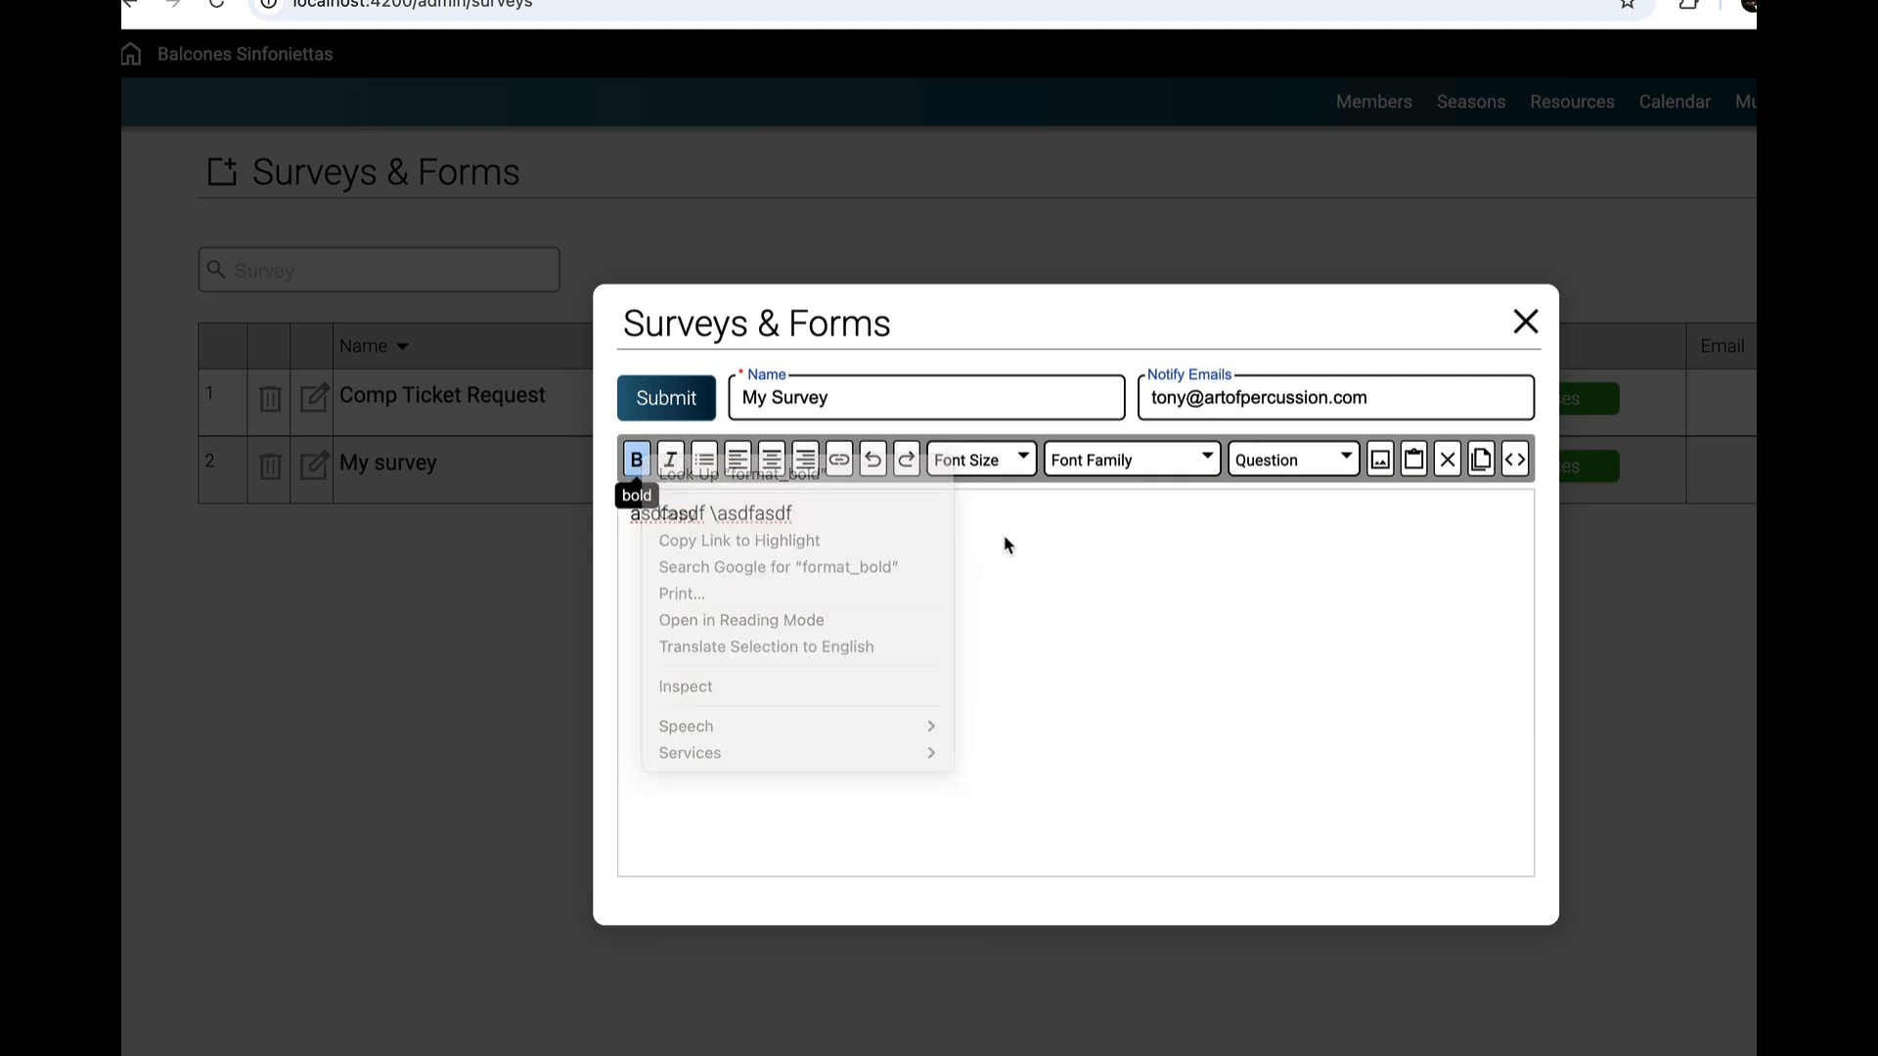
left_click_drag(642, 511, 704, 510)
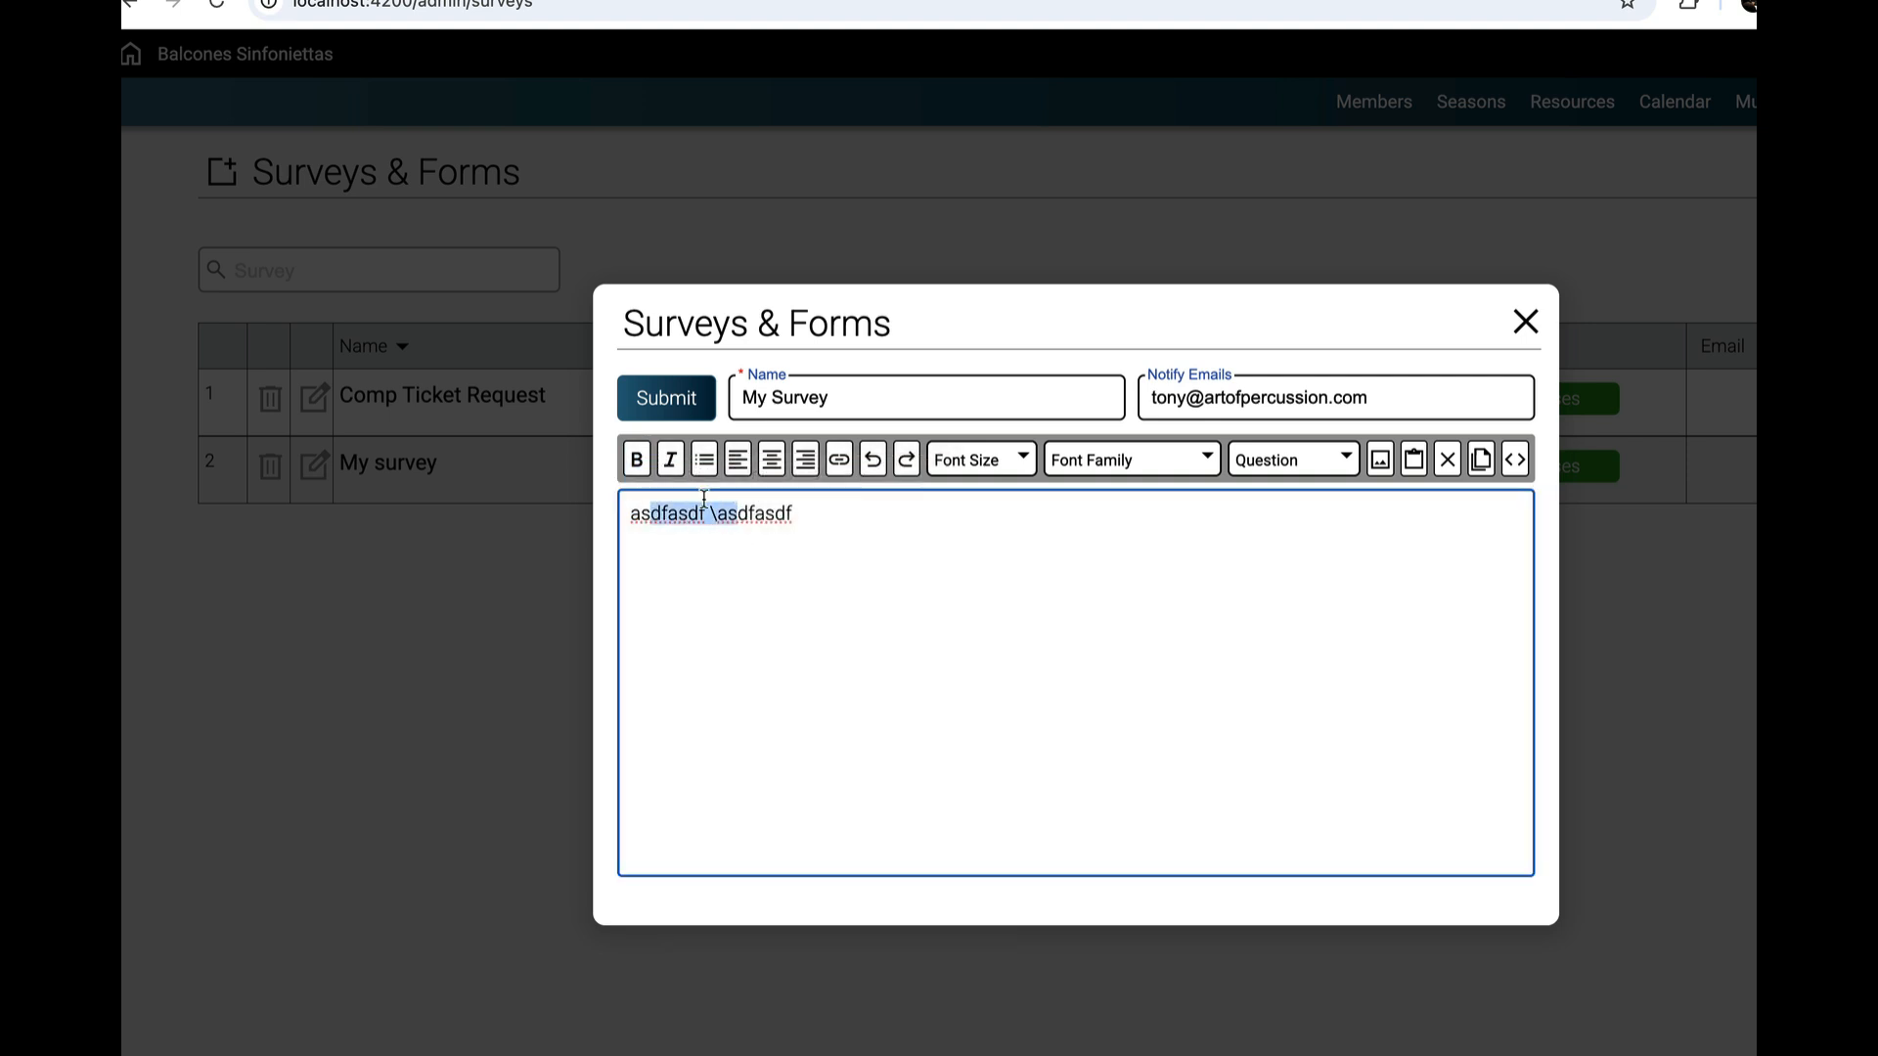
right_click(636, 460)
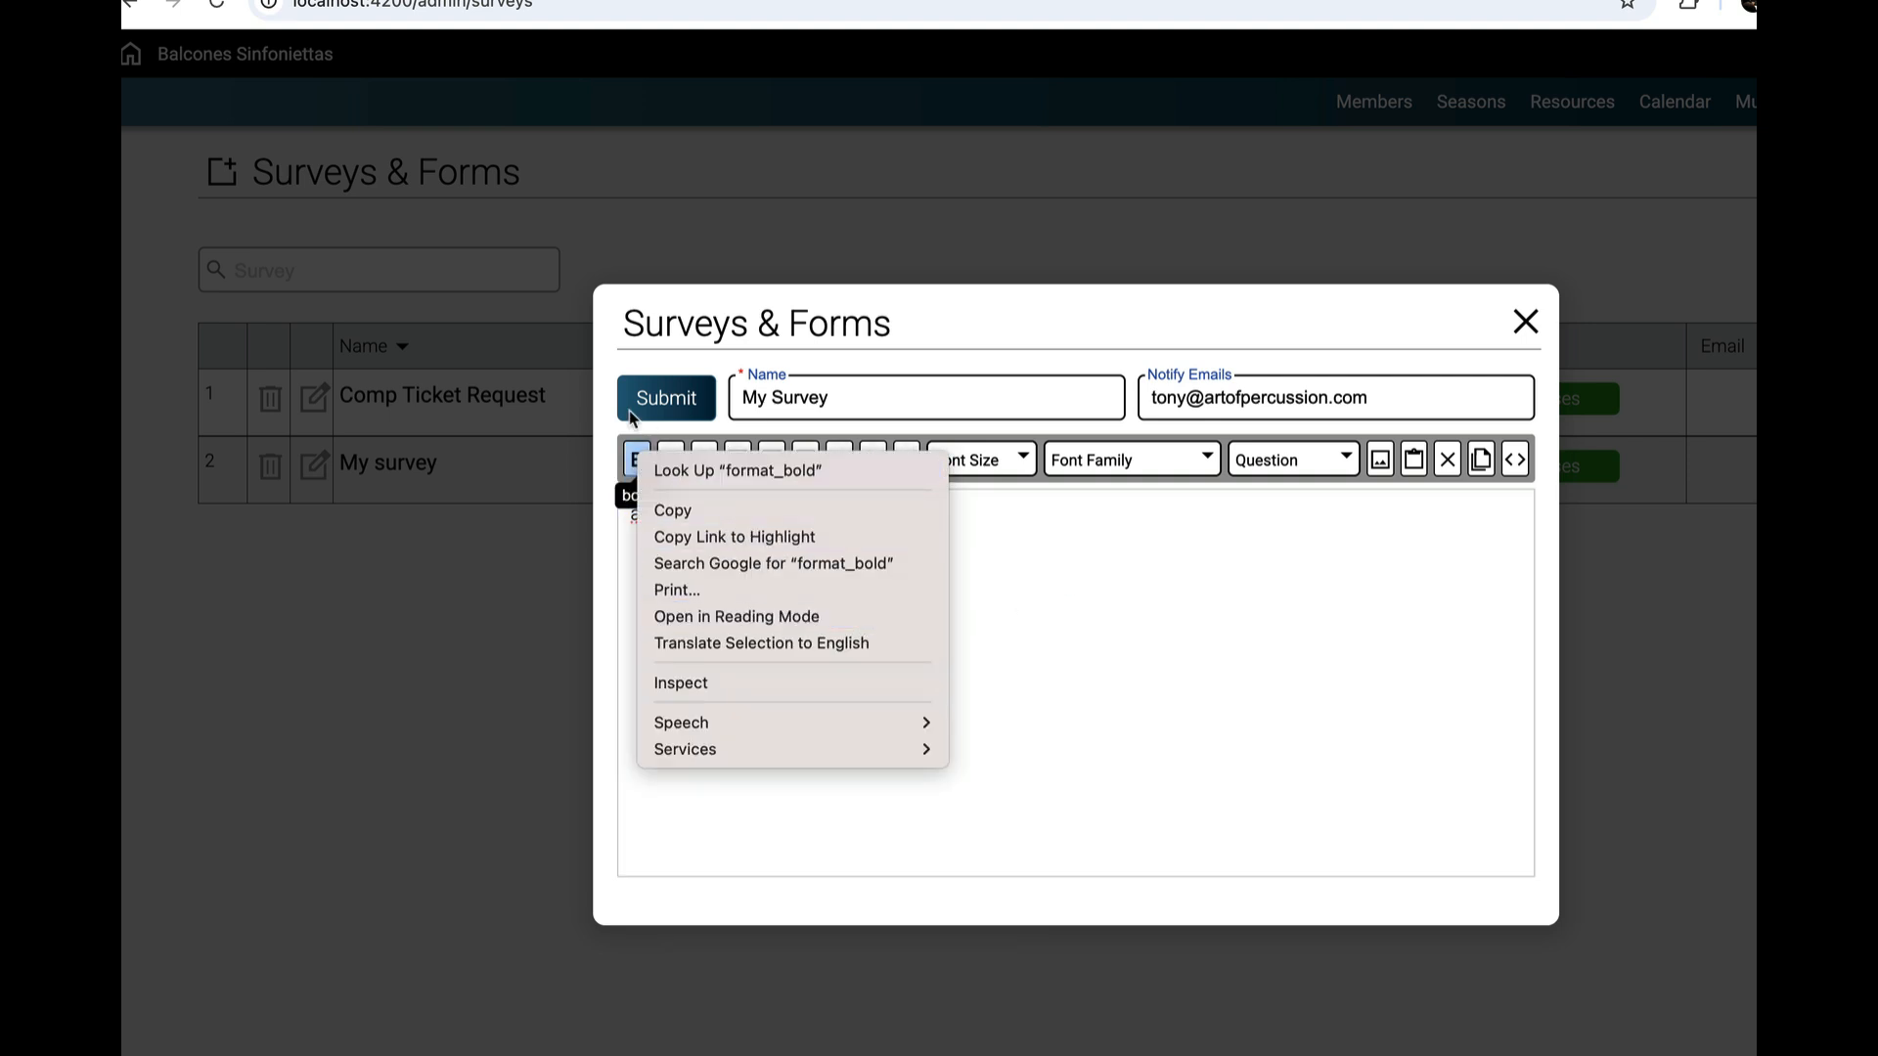
left_click(638, 462)
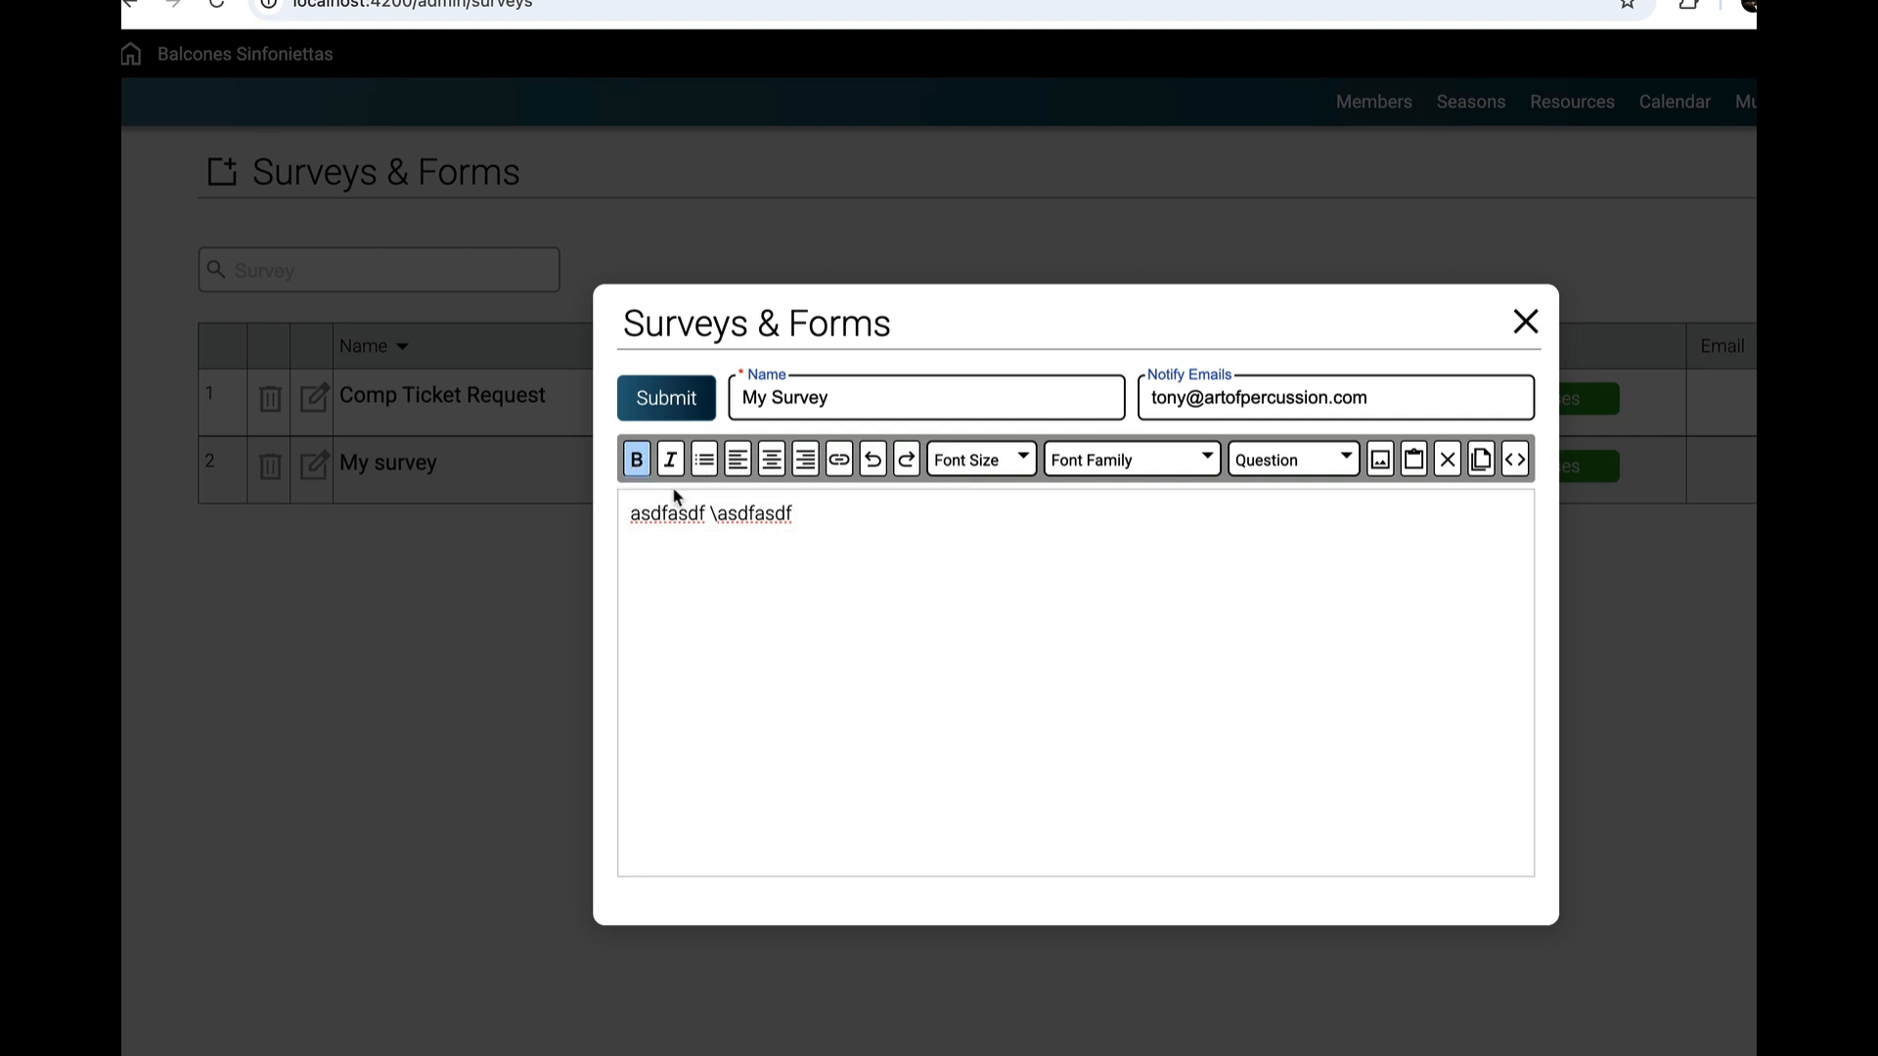
right_click(682, 517)
left_click(731, 516)
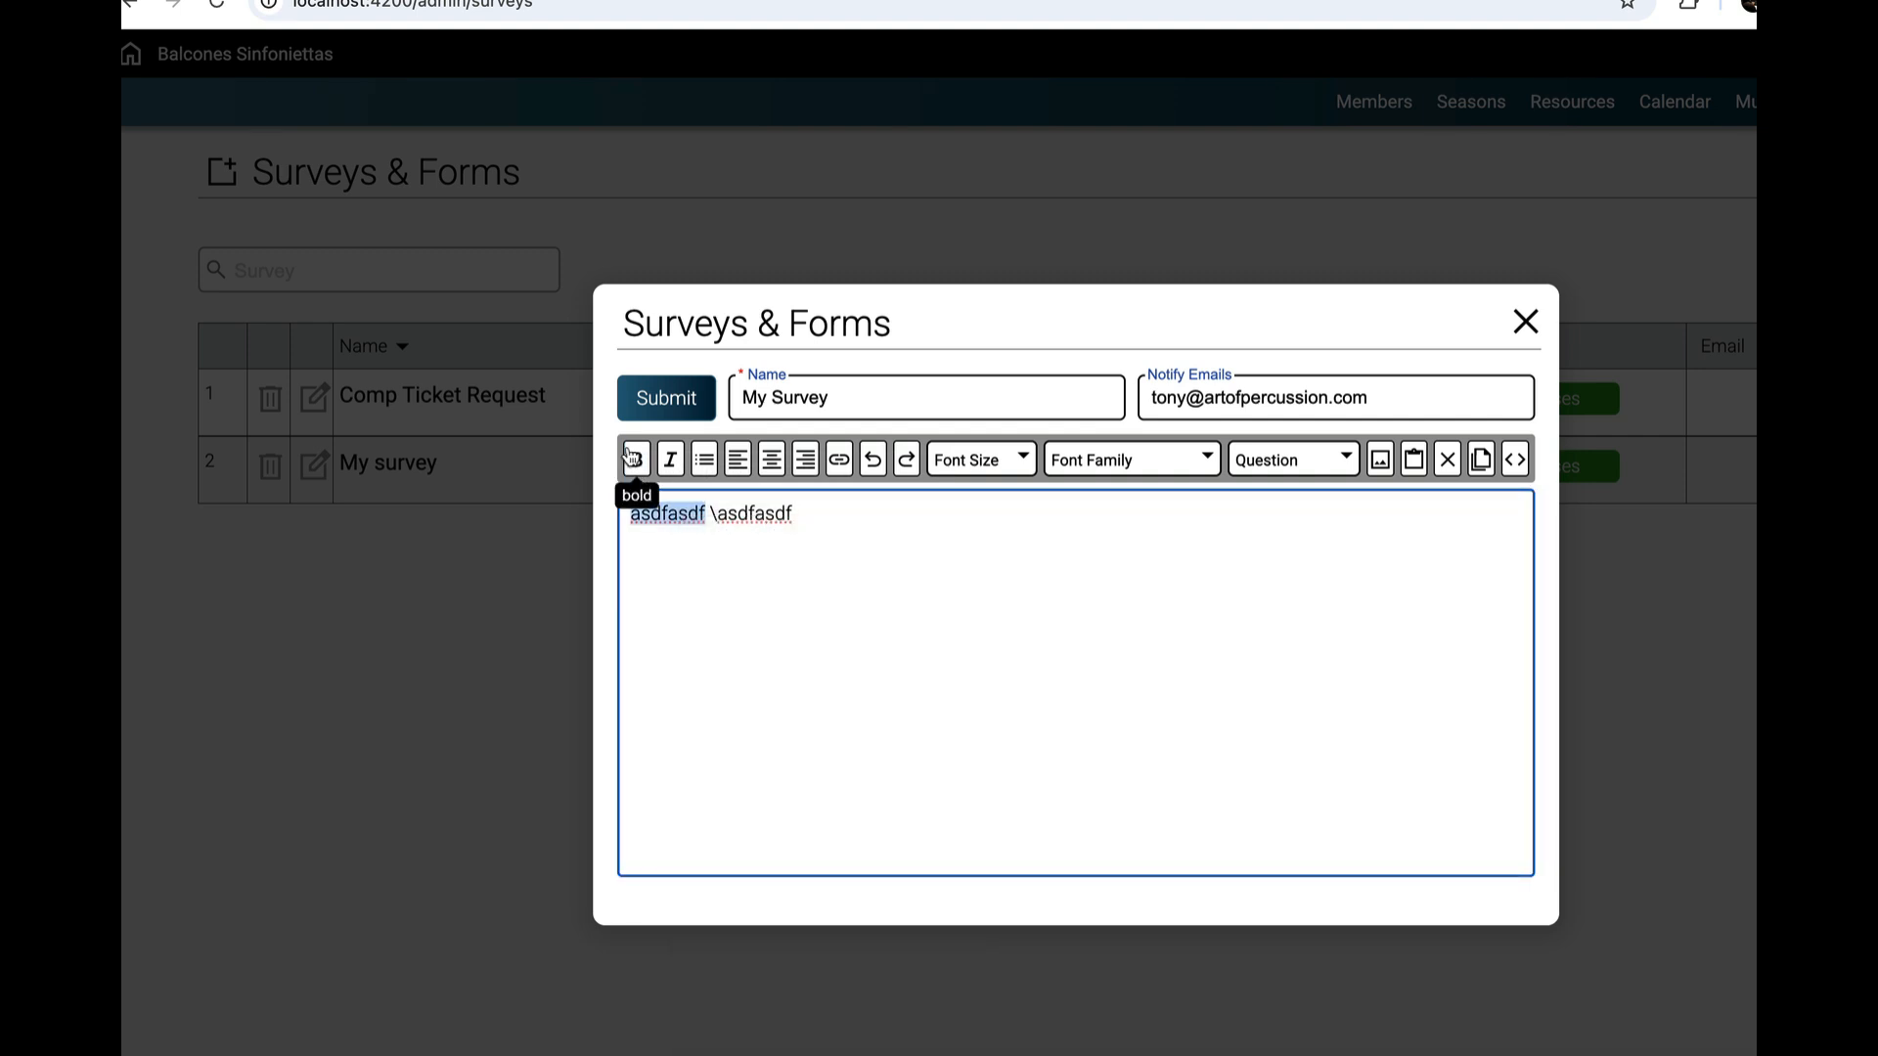
left_click(637, 460)
left_click(792, 516)
left_click_drag(792, 515, 631, 516)
key("BackSpace")
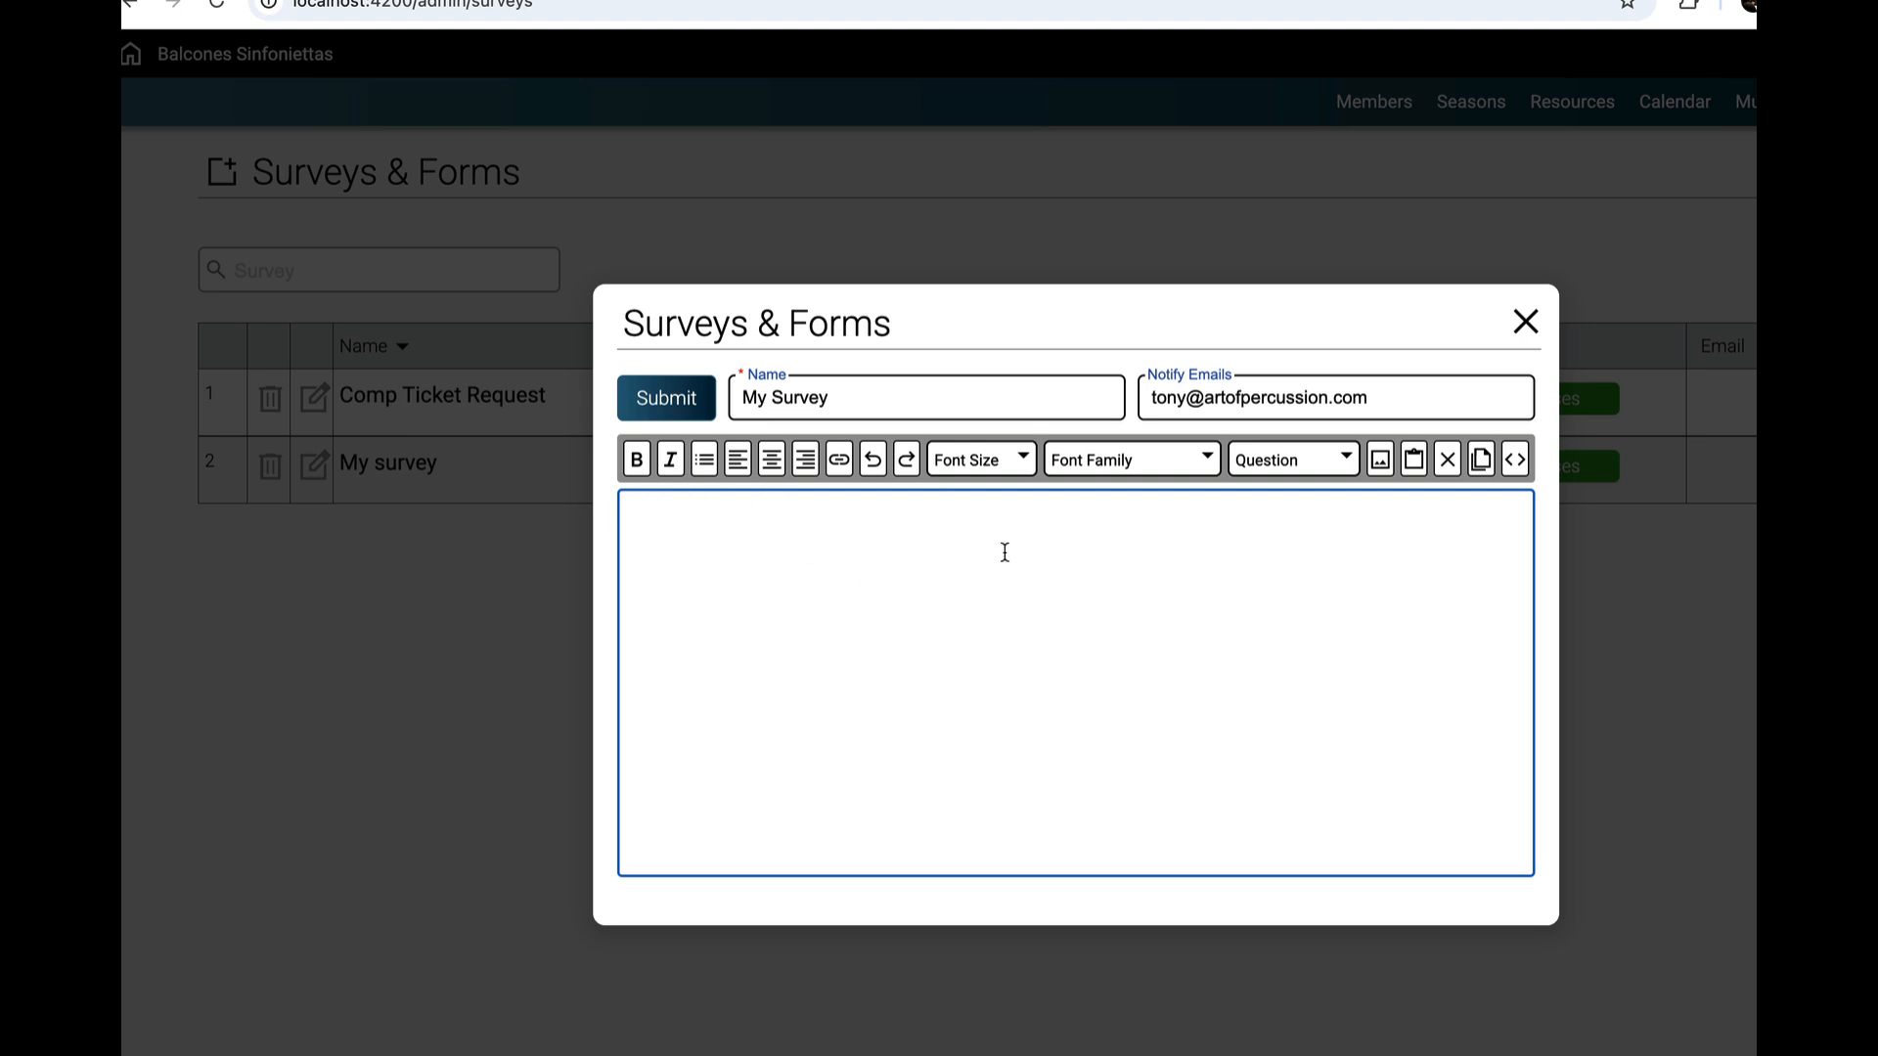
type("balh")
key("BackSpace")
key("BackSpace")
key("BackSpace")
key("BackSpace")
key("BackSpace")
Step: Write "blah blah" in the survey body and remove its bold formatting
right_click(634, 458)
left_click(1047, 533)
type("blah blah")
left_click_drag(706, 514, 620, 511)
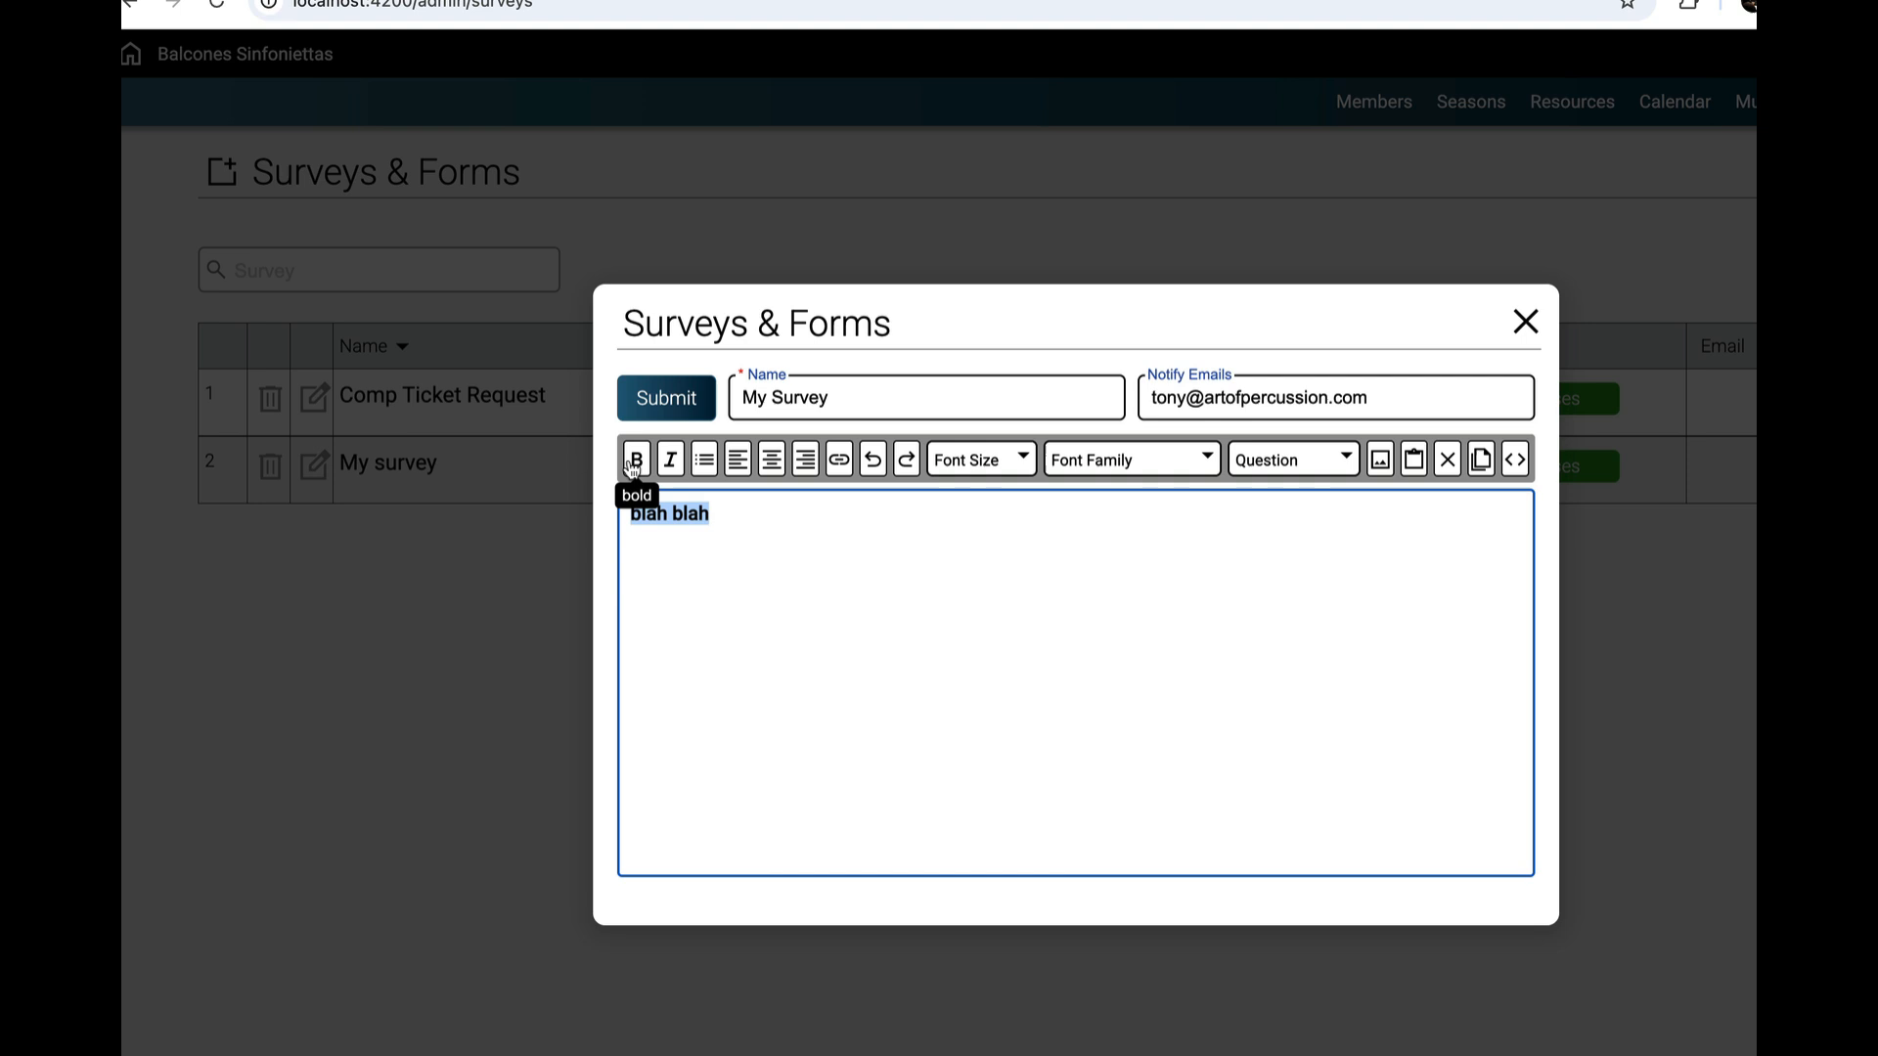
left_click(637, 466)
left_click(772, 520)
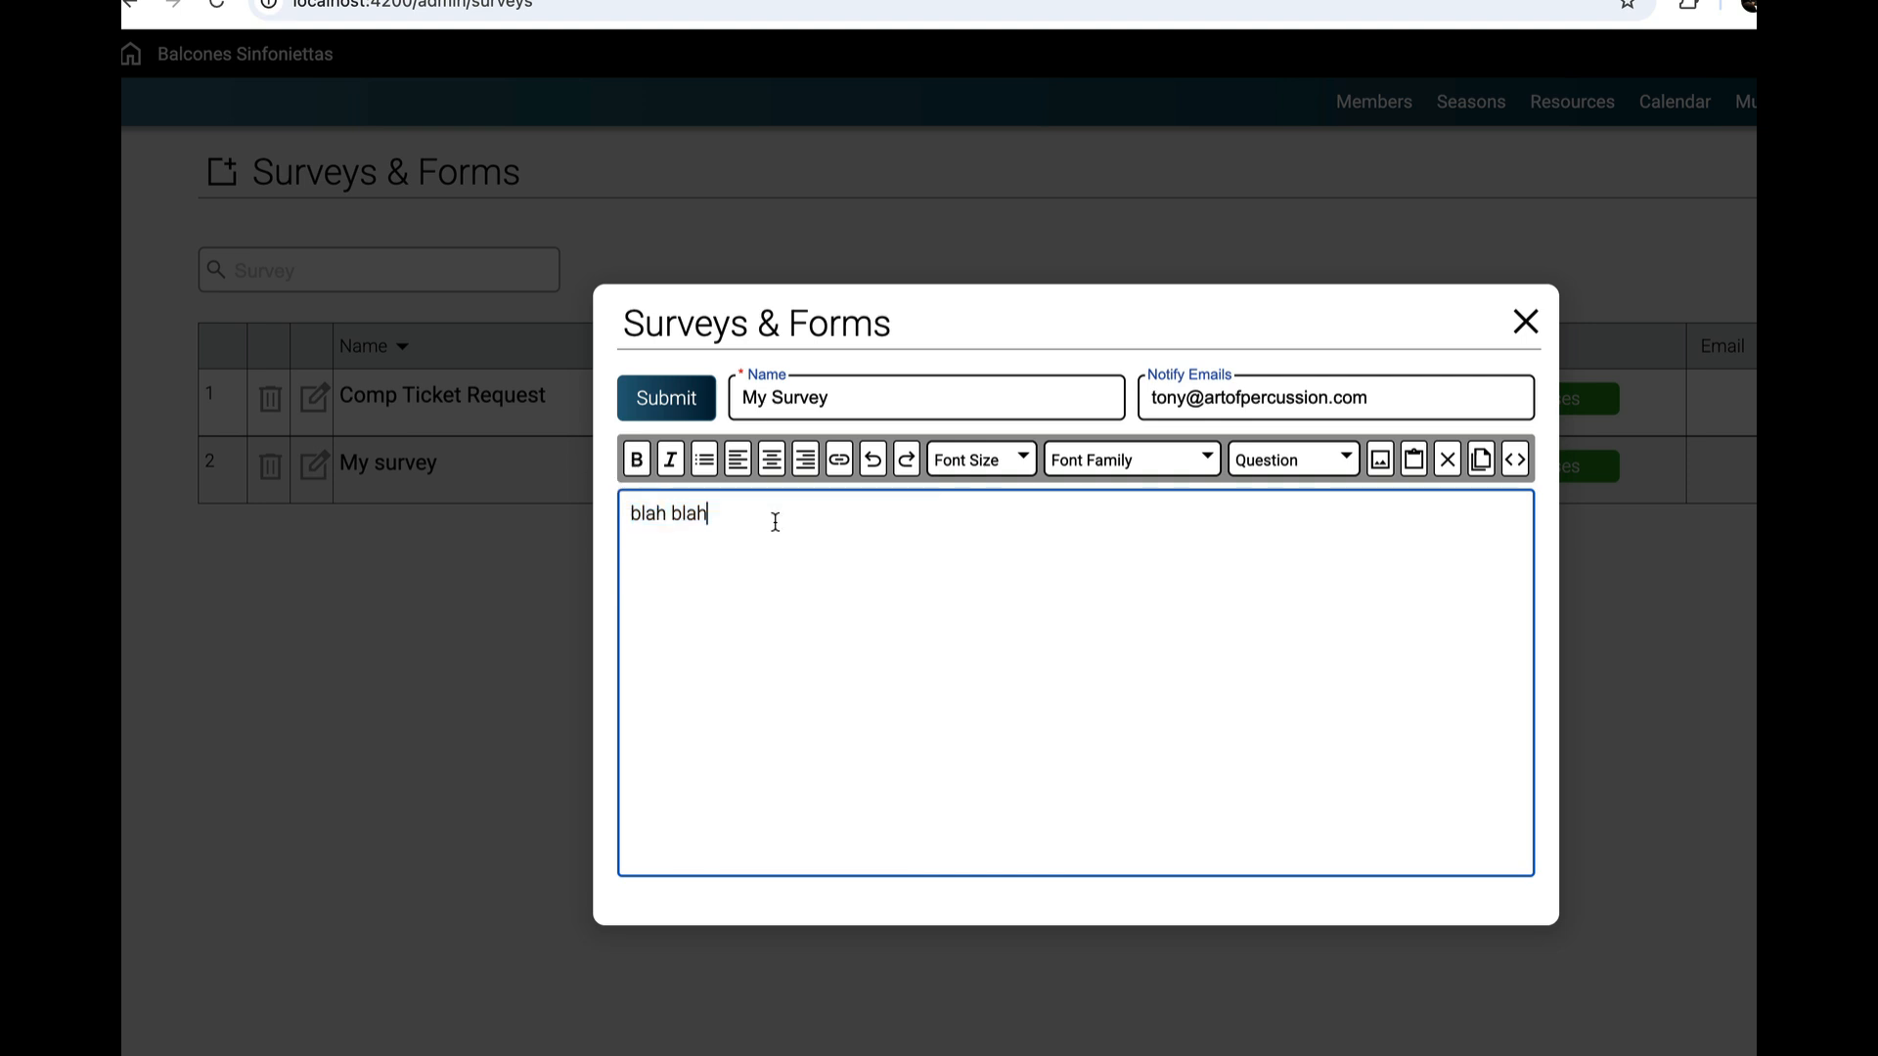
Step: Insert a Radio Buttons question on a new line beneath the "blah blah" text
key("Return")
left_click(1271, 466)
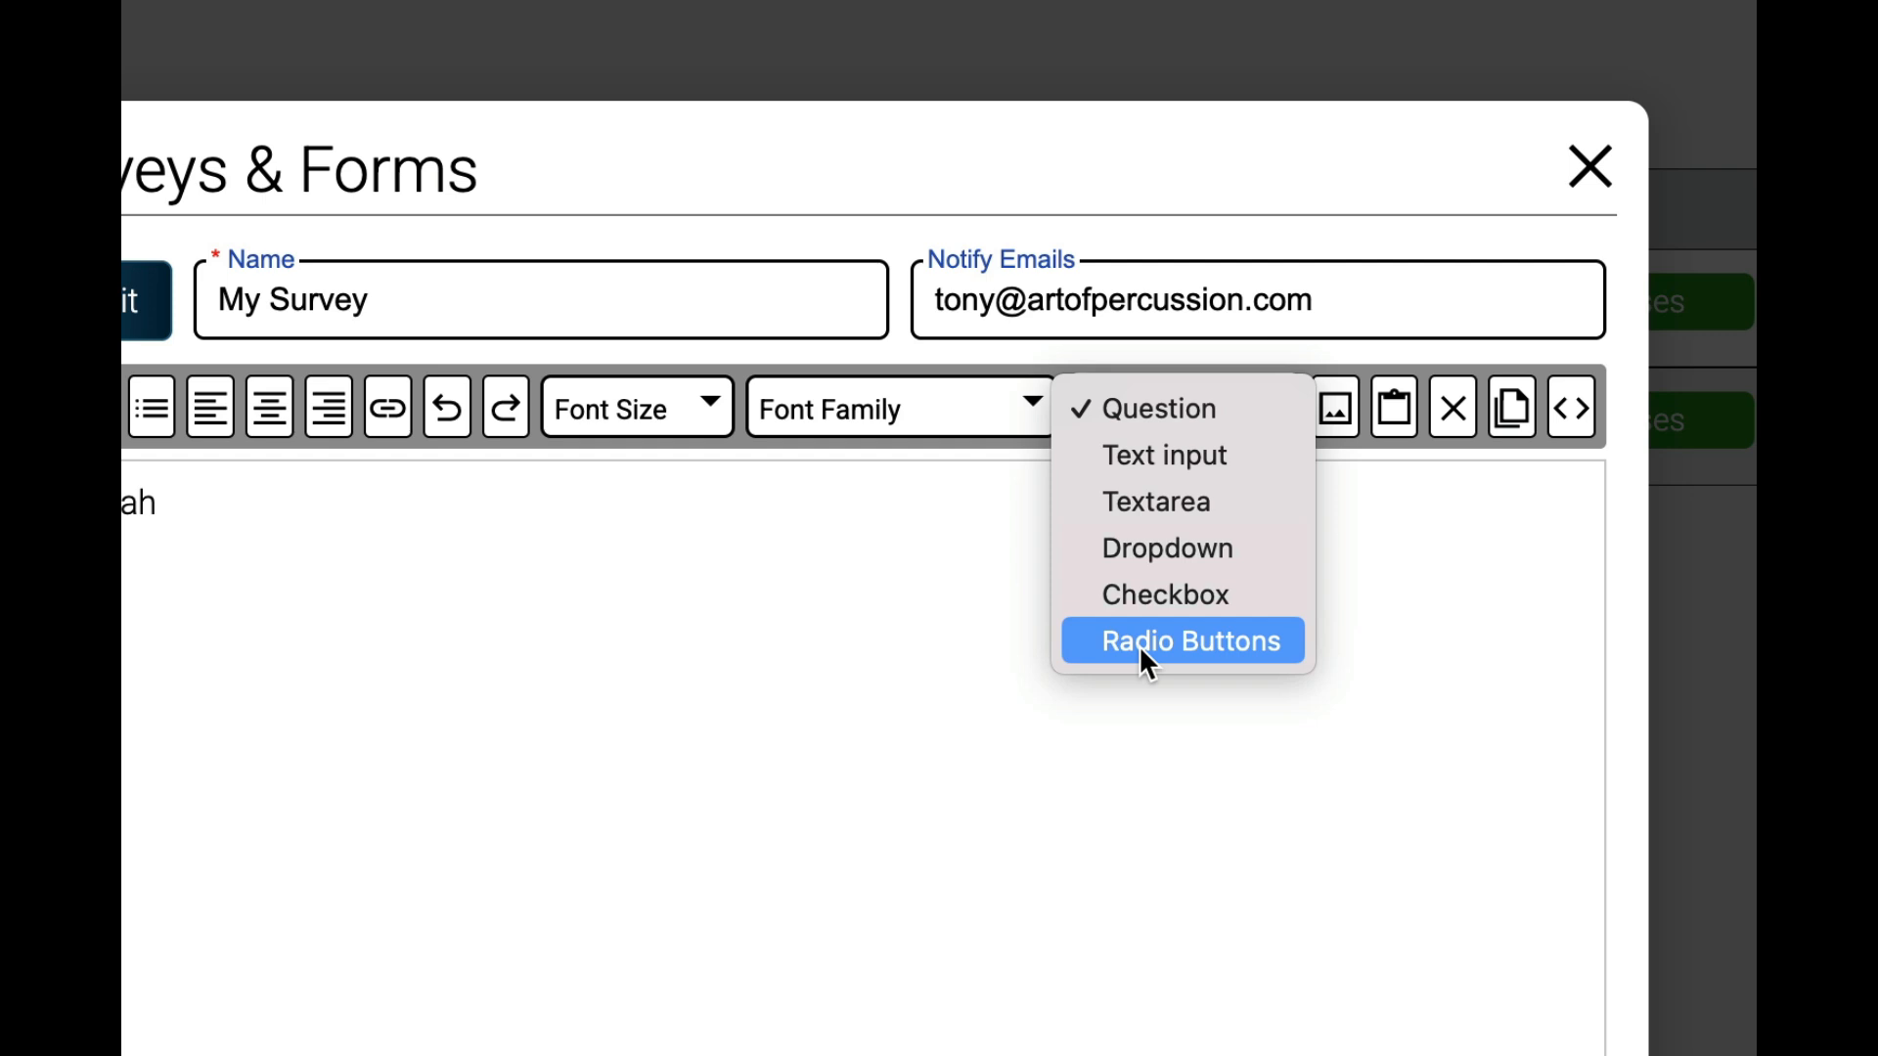
left_click(1094, 587)
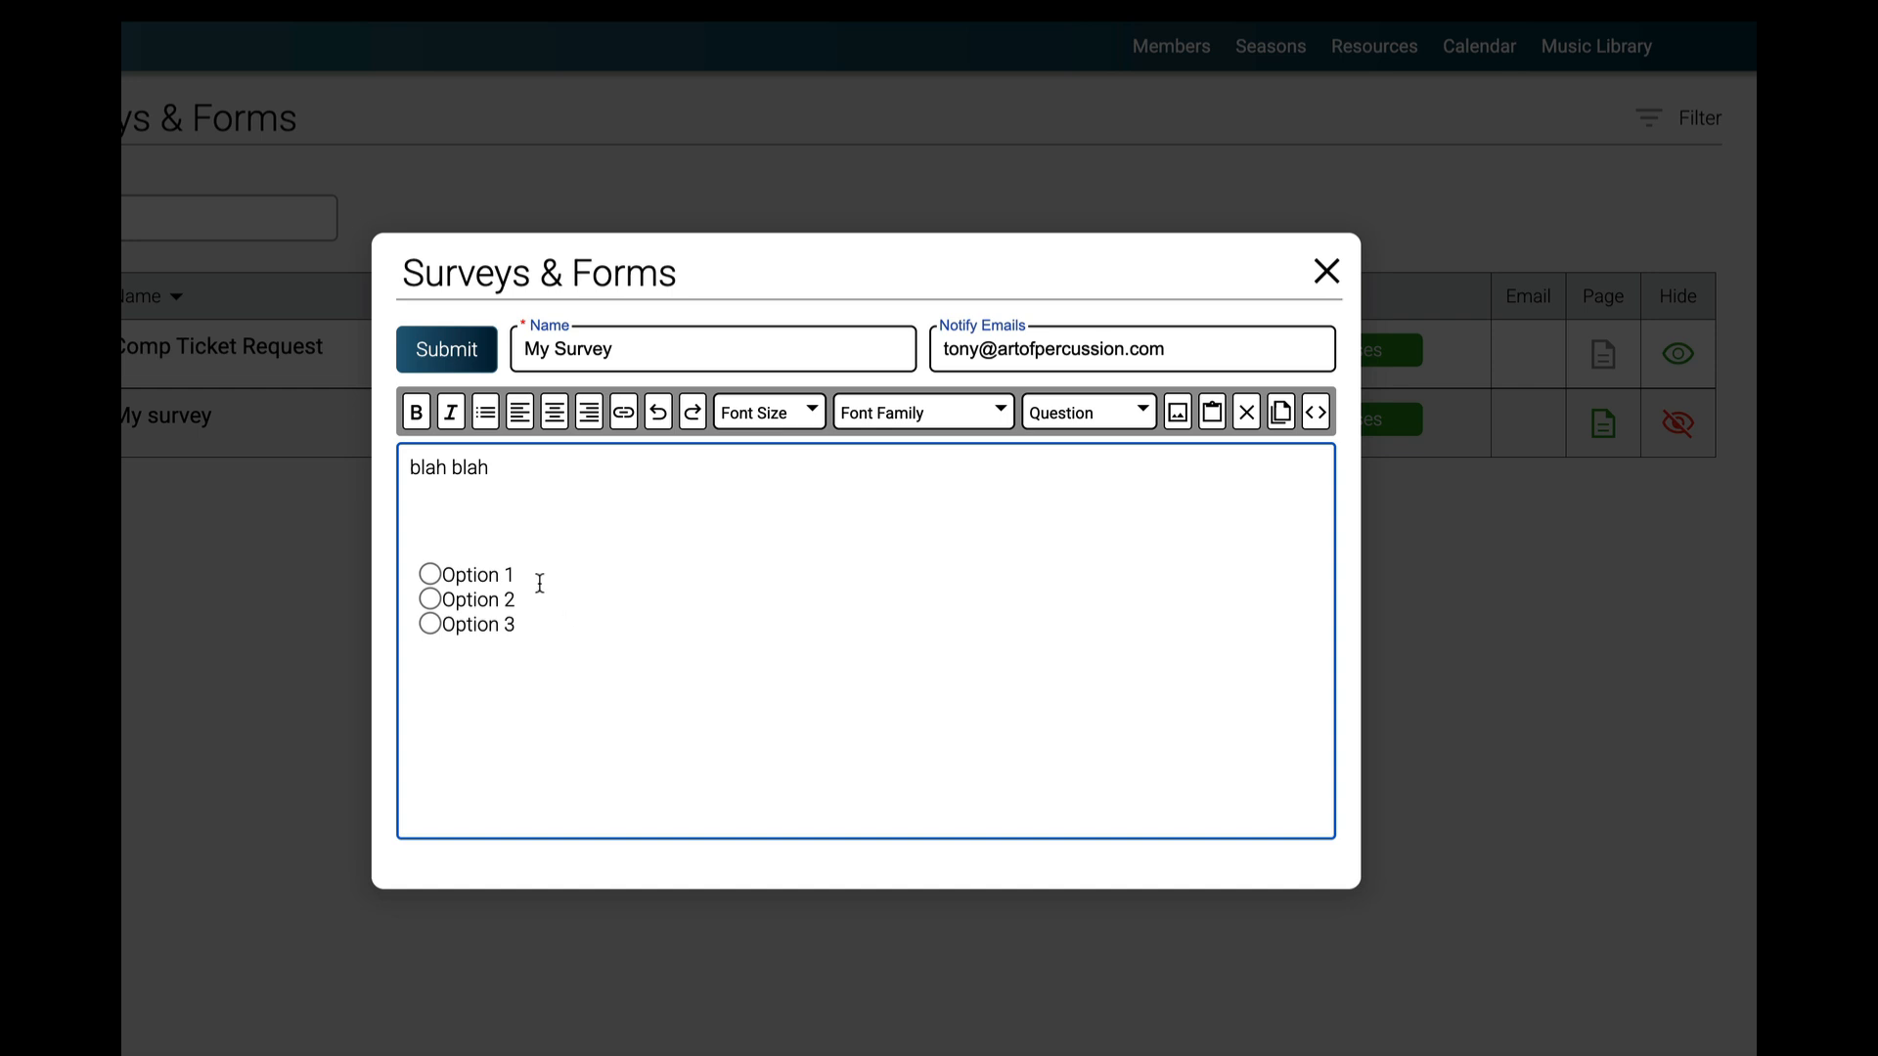
Step: Open the radio button question's settings and delete its third option
mouse_move(472, 560)
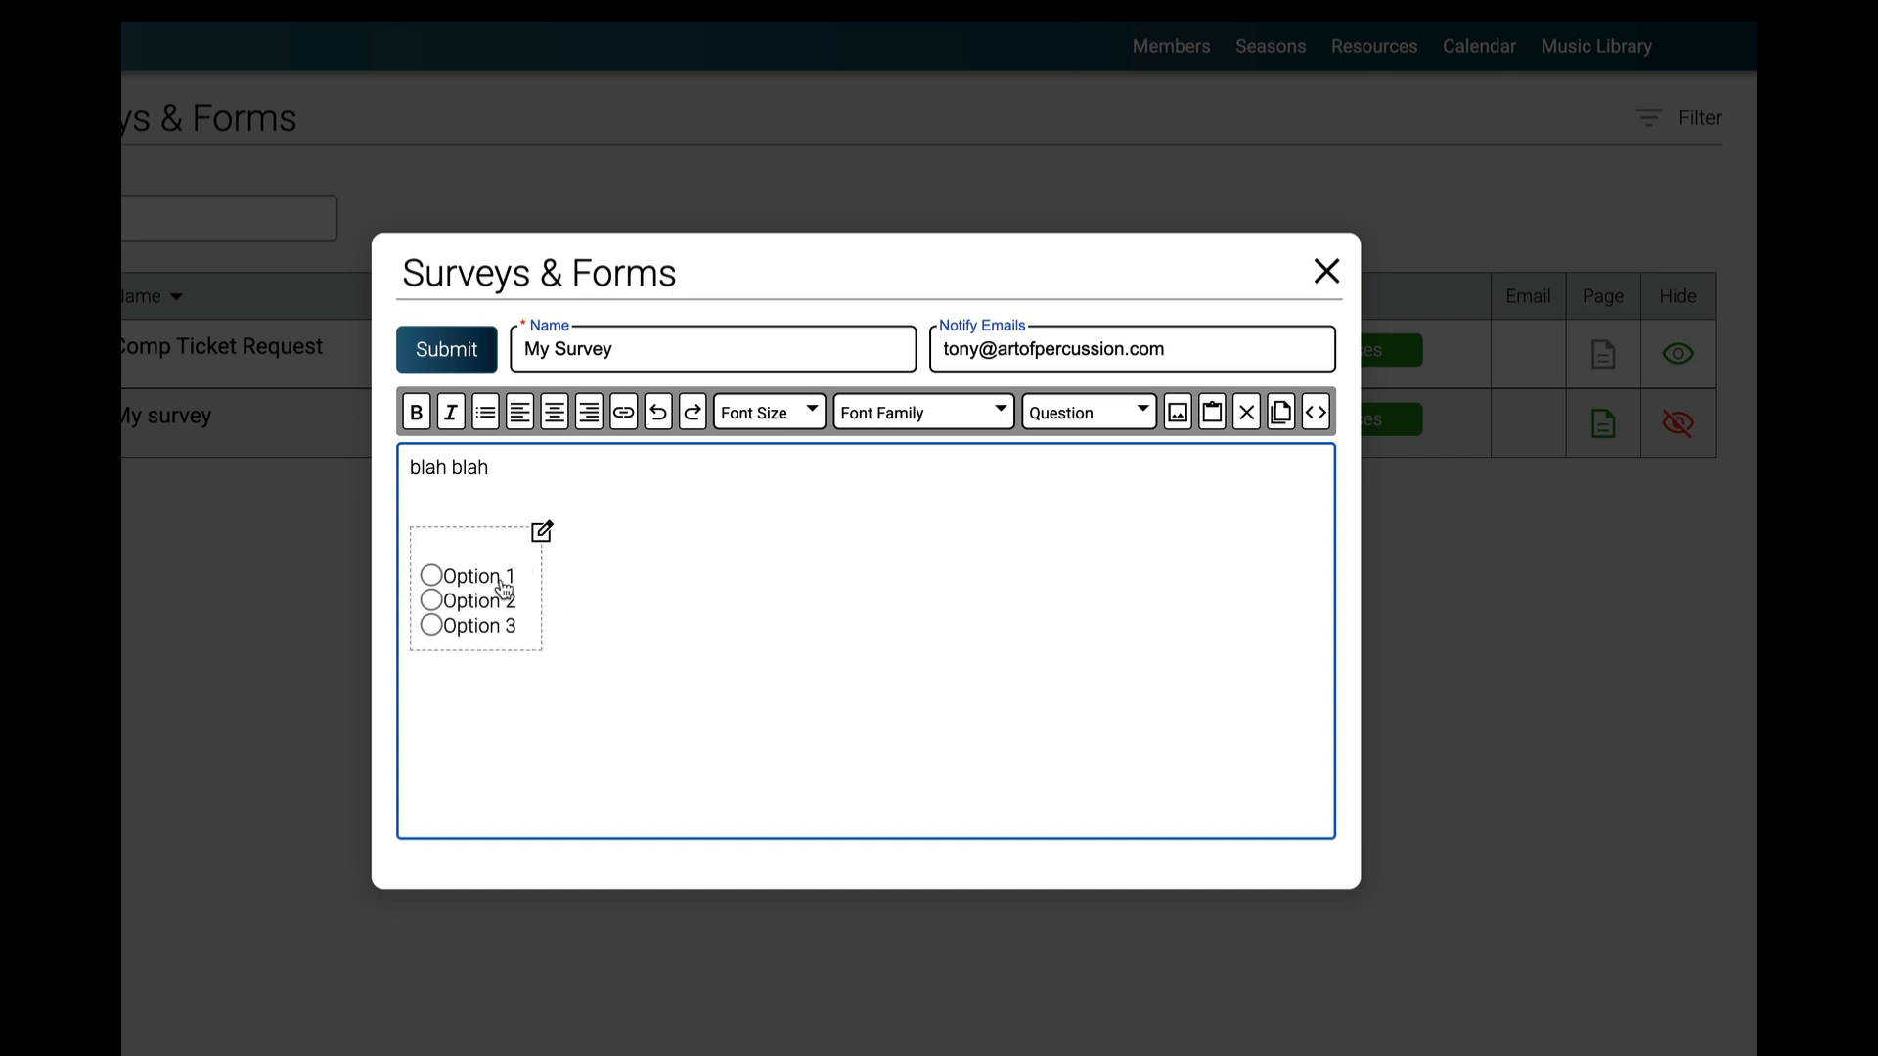
left_click(542, 531)
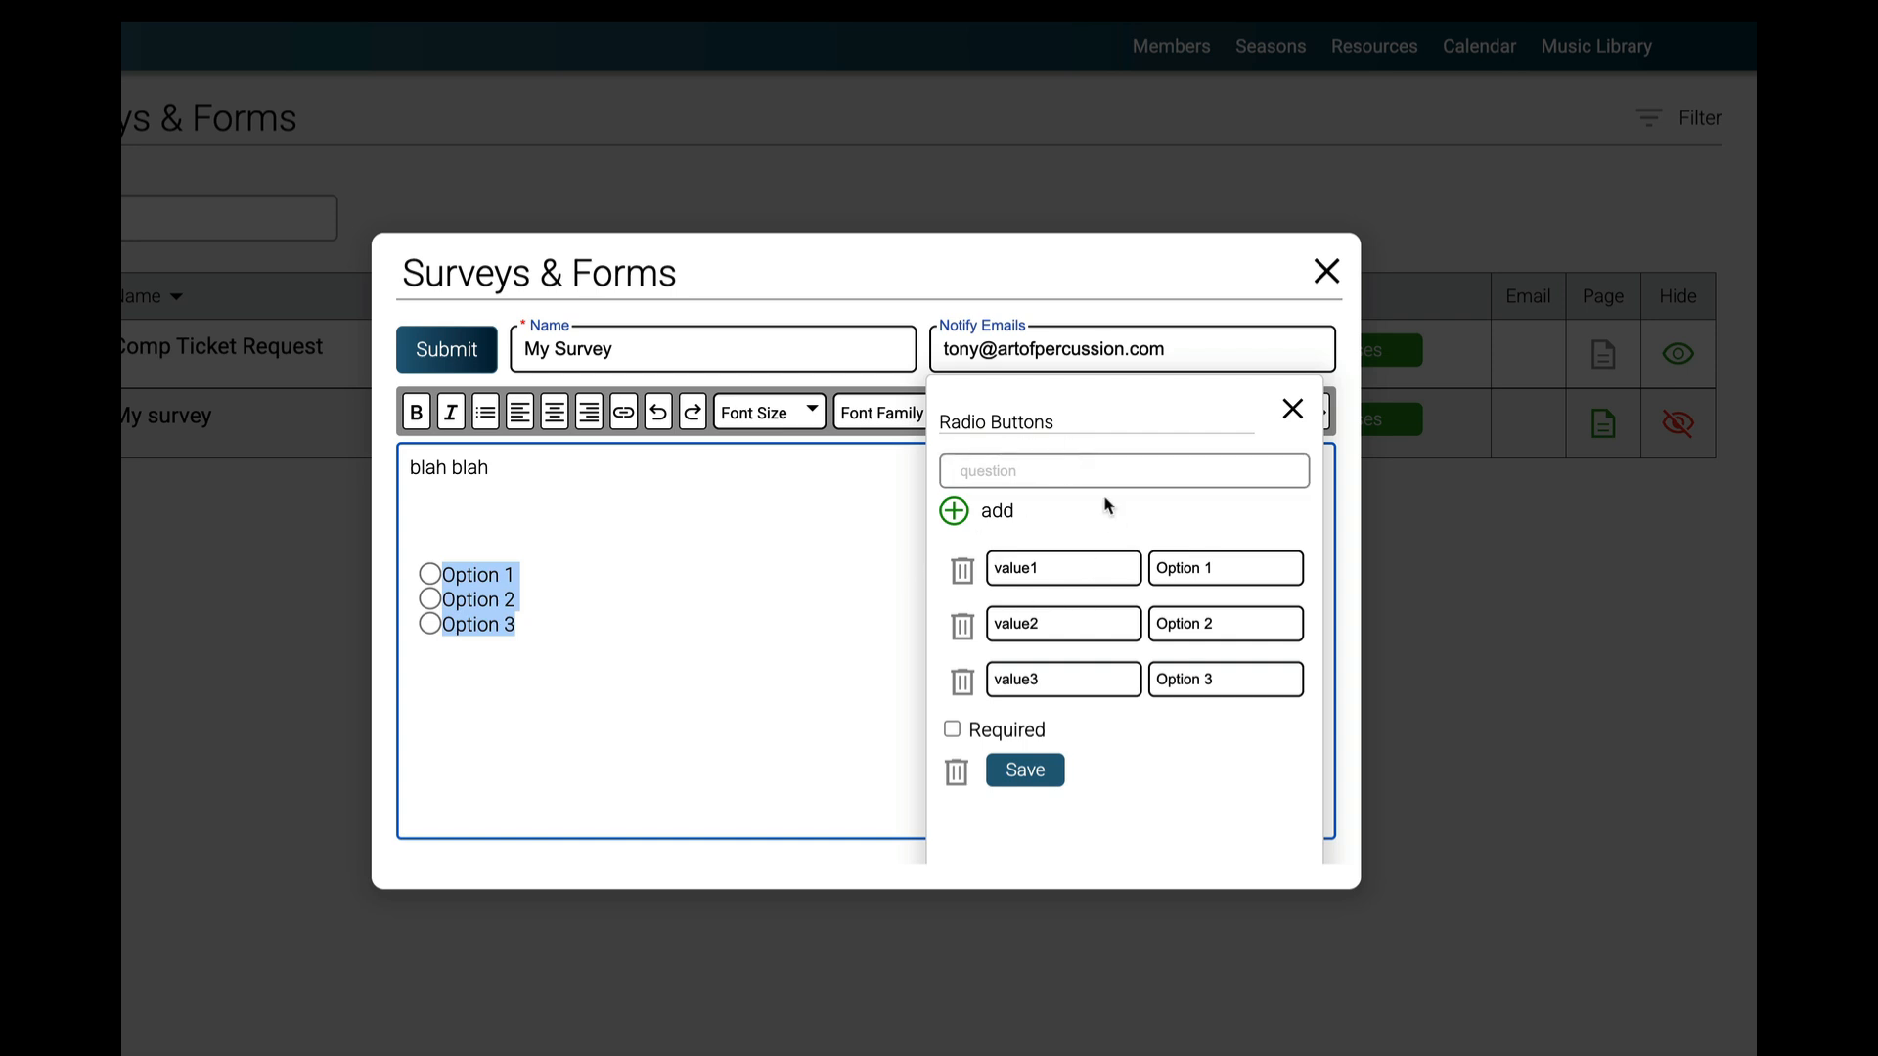
left_click(963, 680)
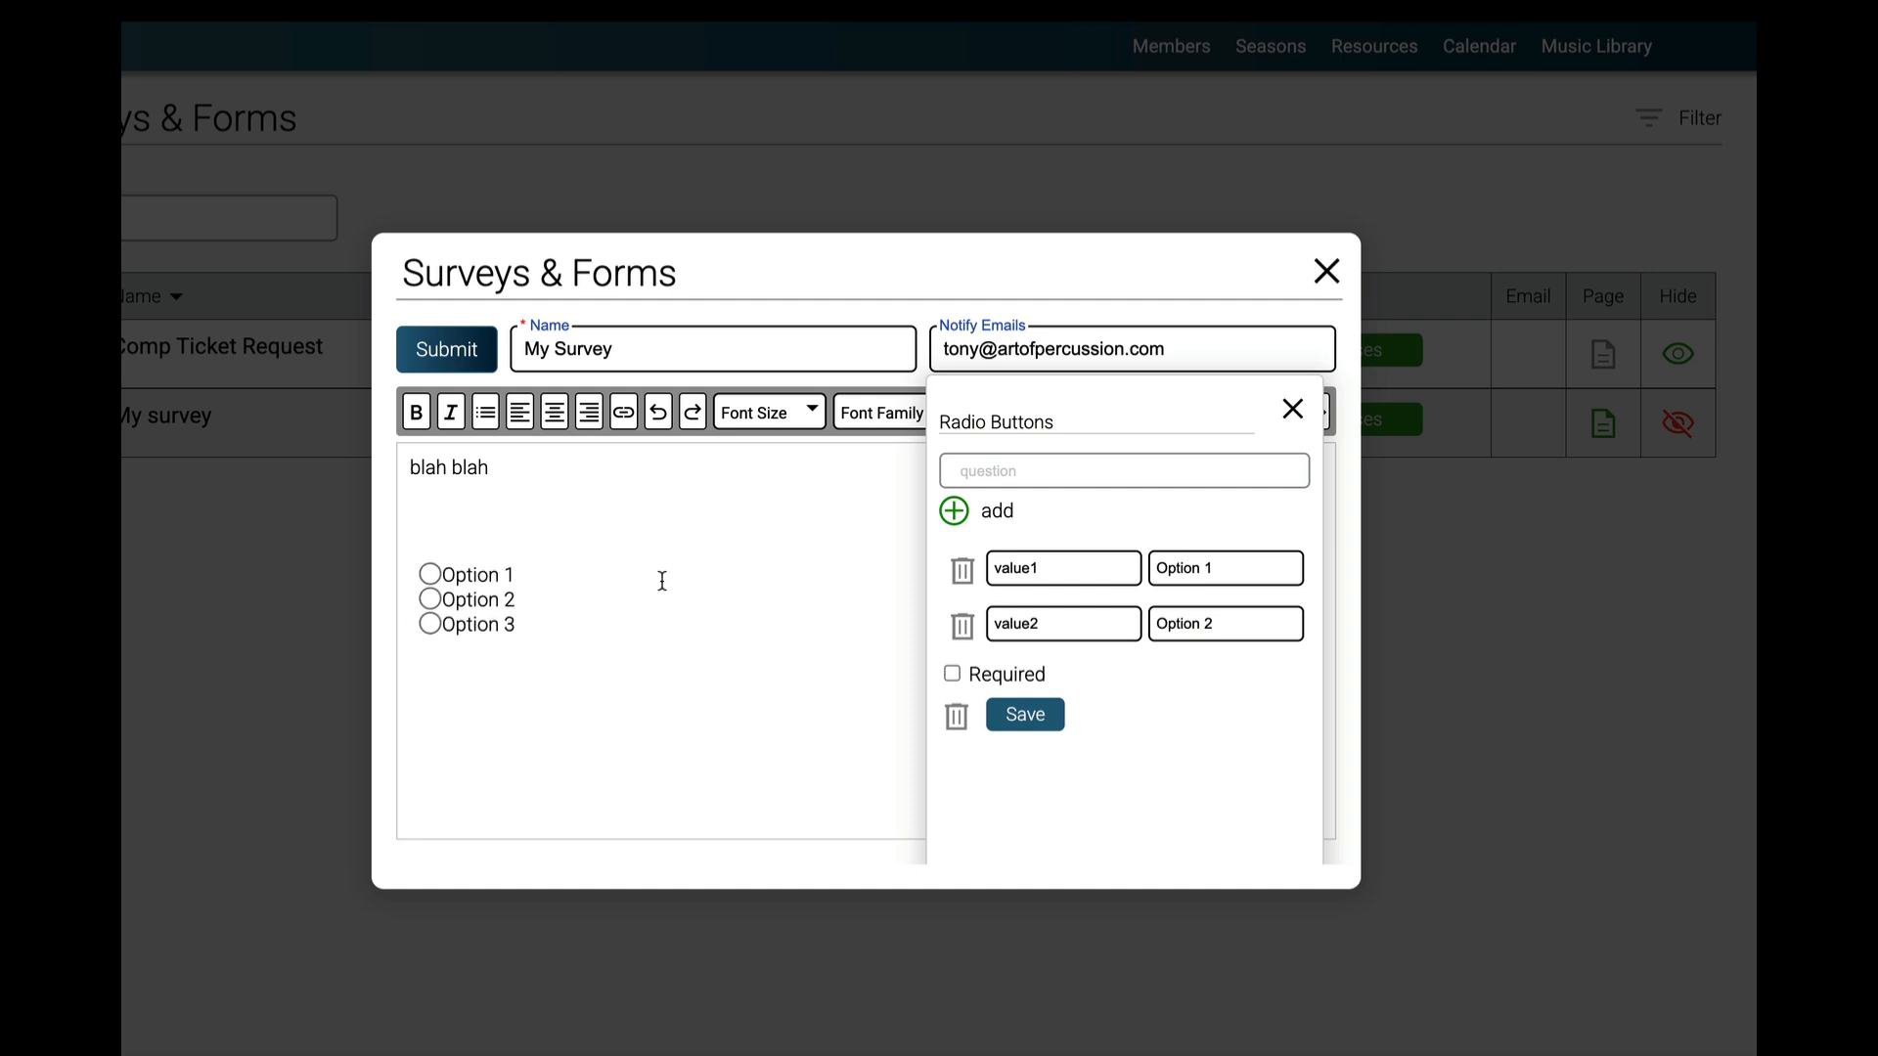
left_click(954, 512)
left_click(962, 517)
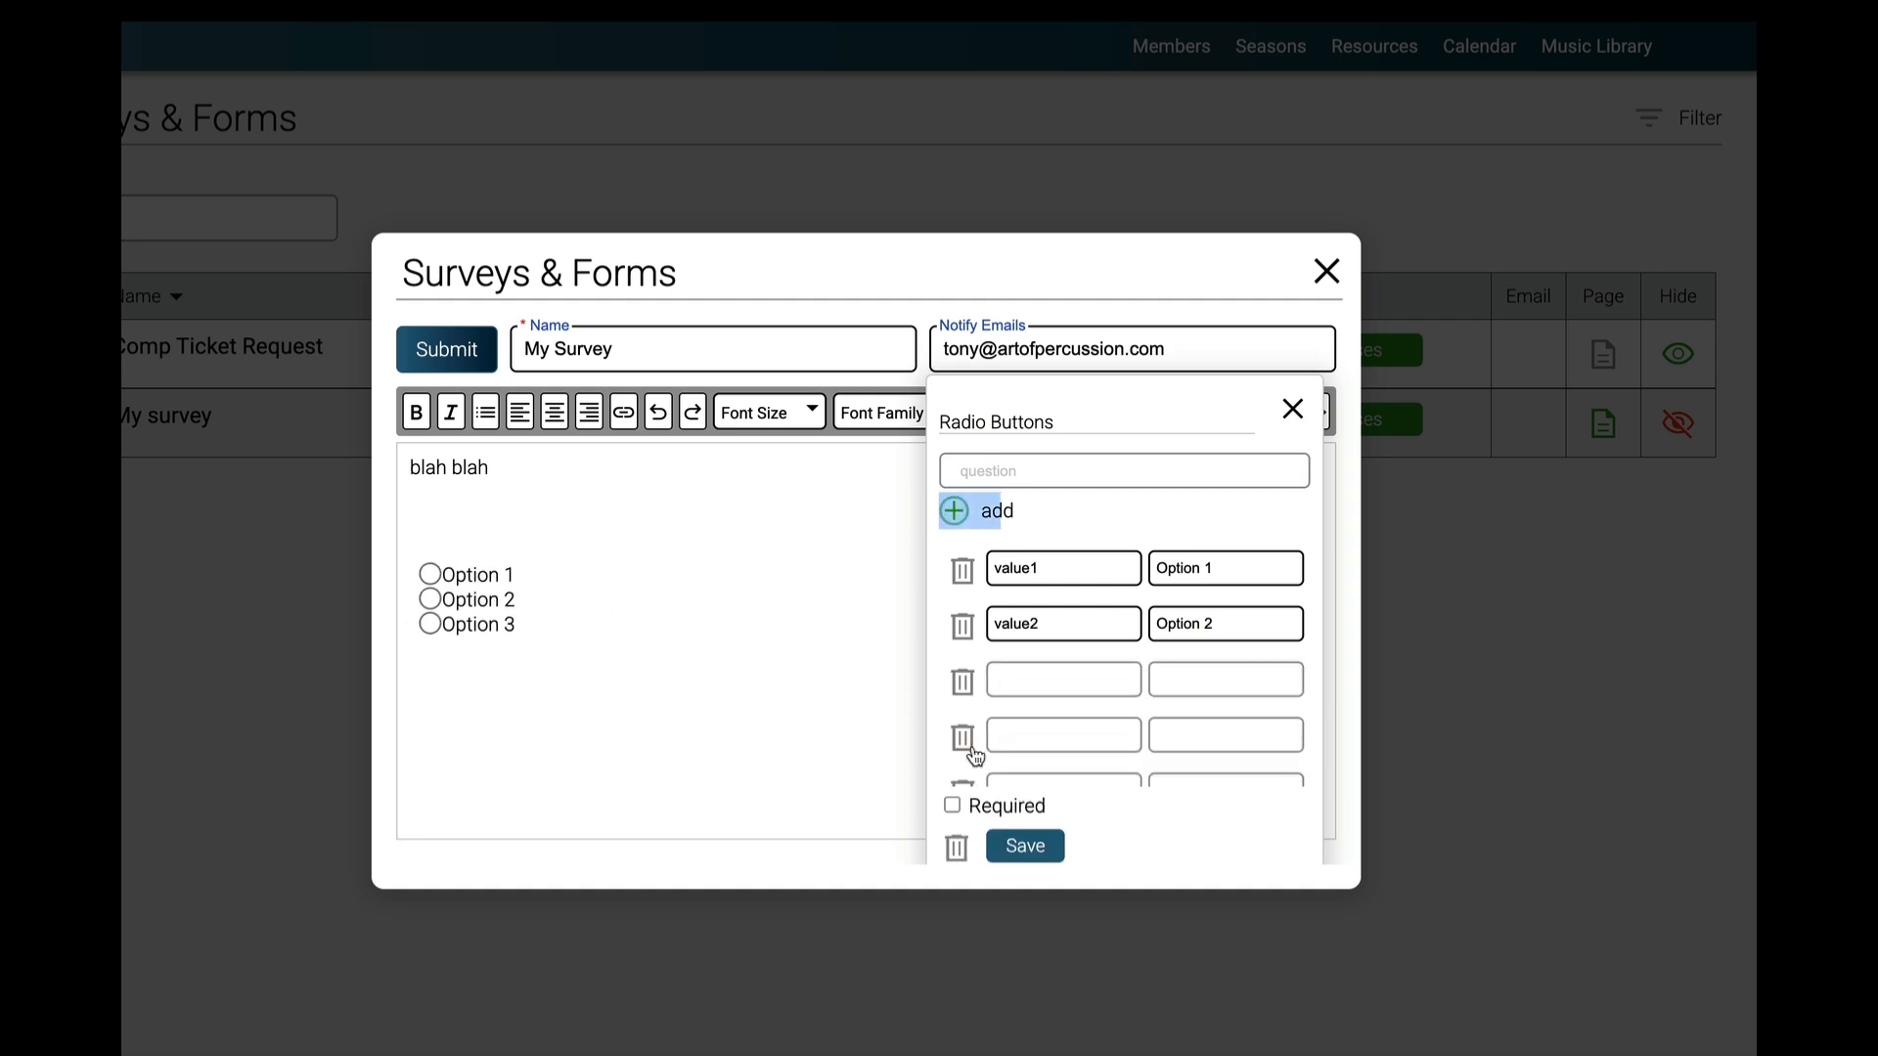
left_click(964, 743)
left_click(964, 680)
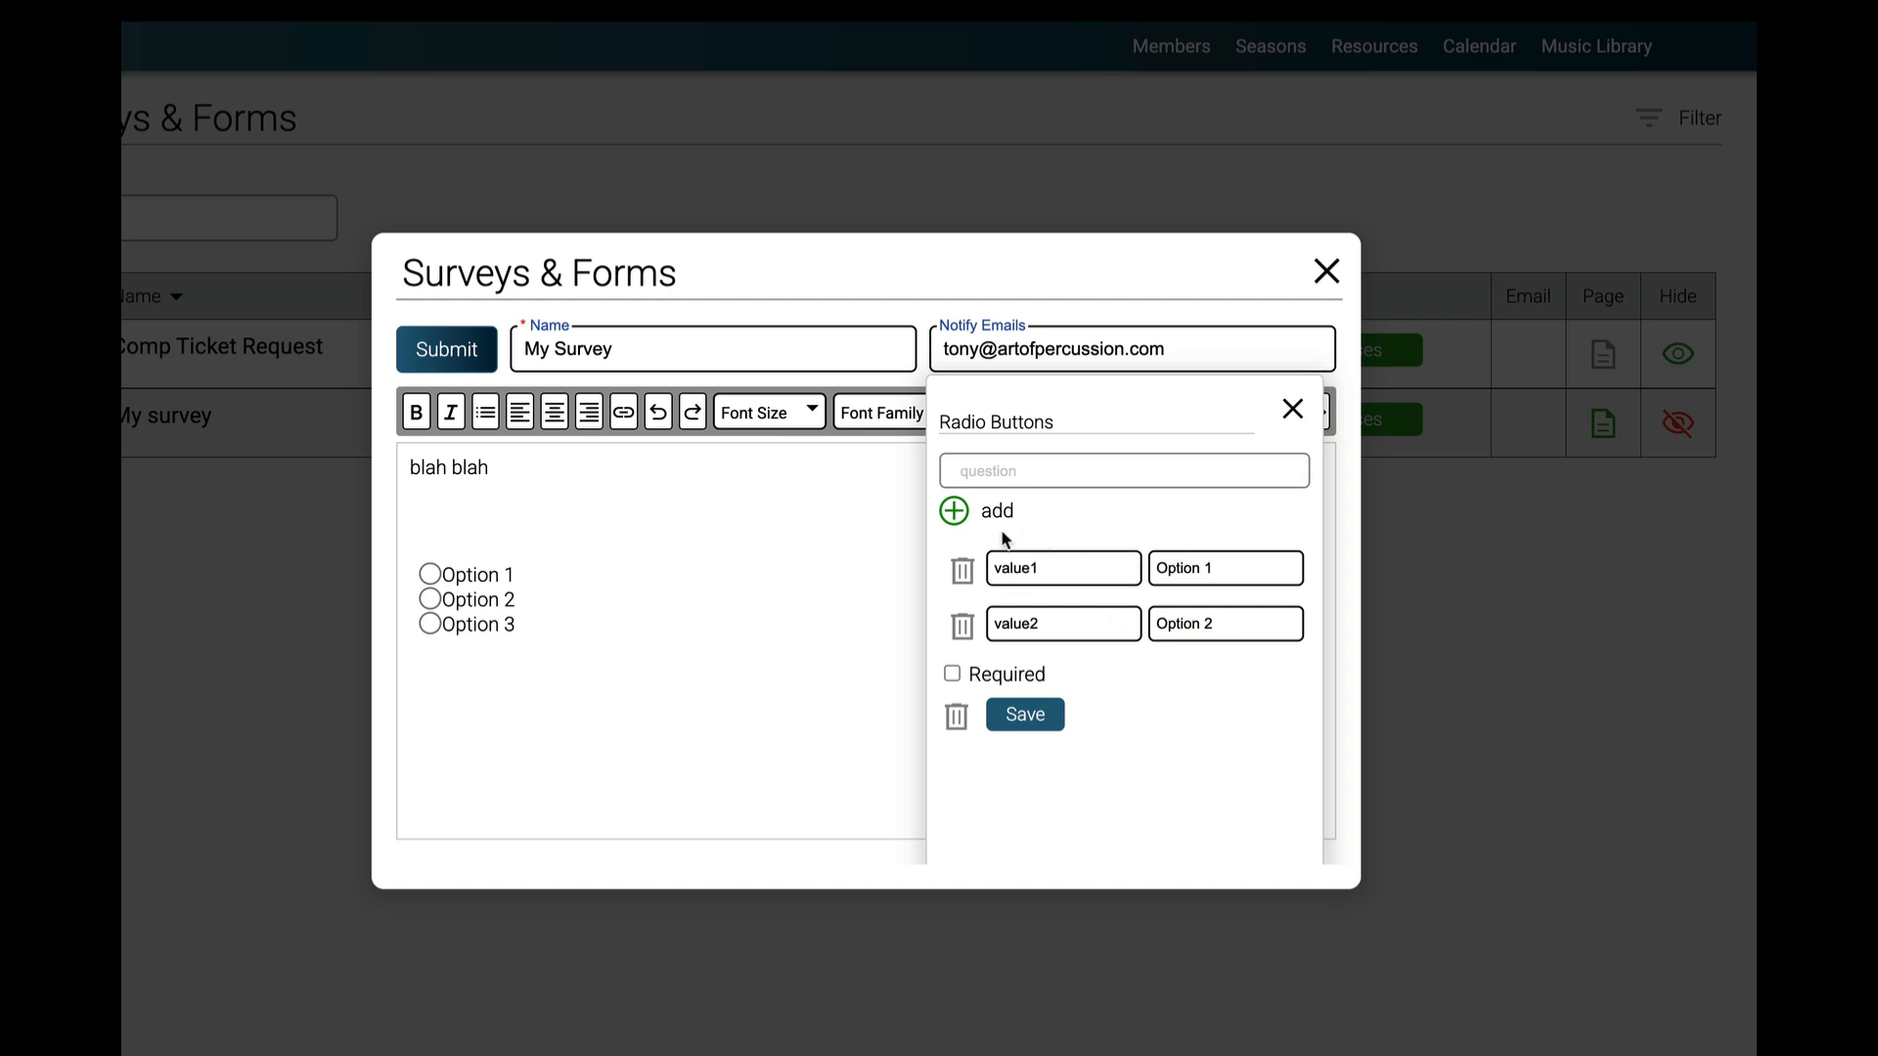
Step: Set the radio button question's text to "Are you a vegetarian?"
left_click(976, 472)
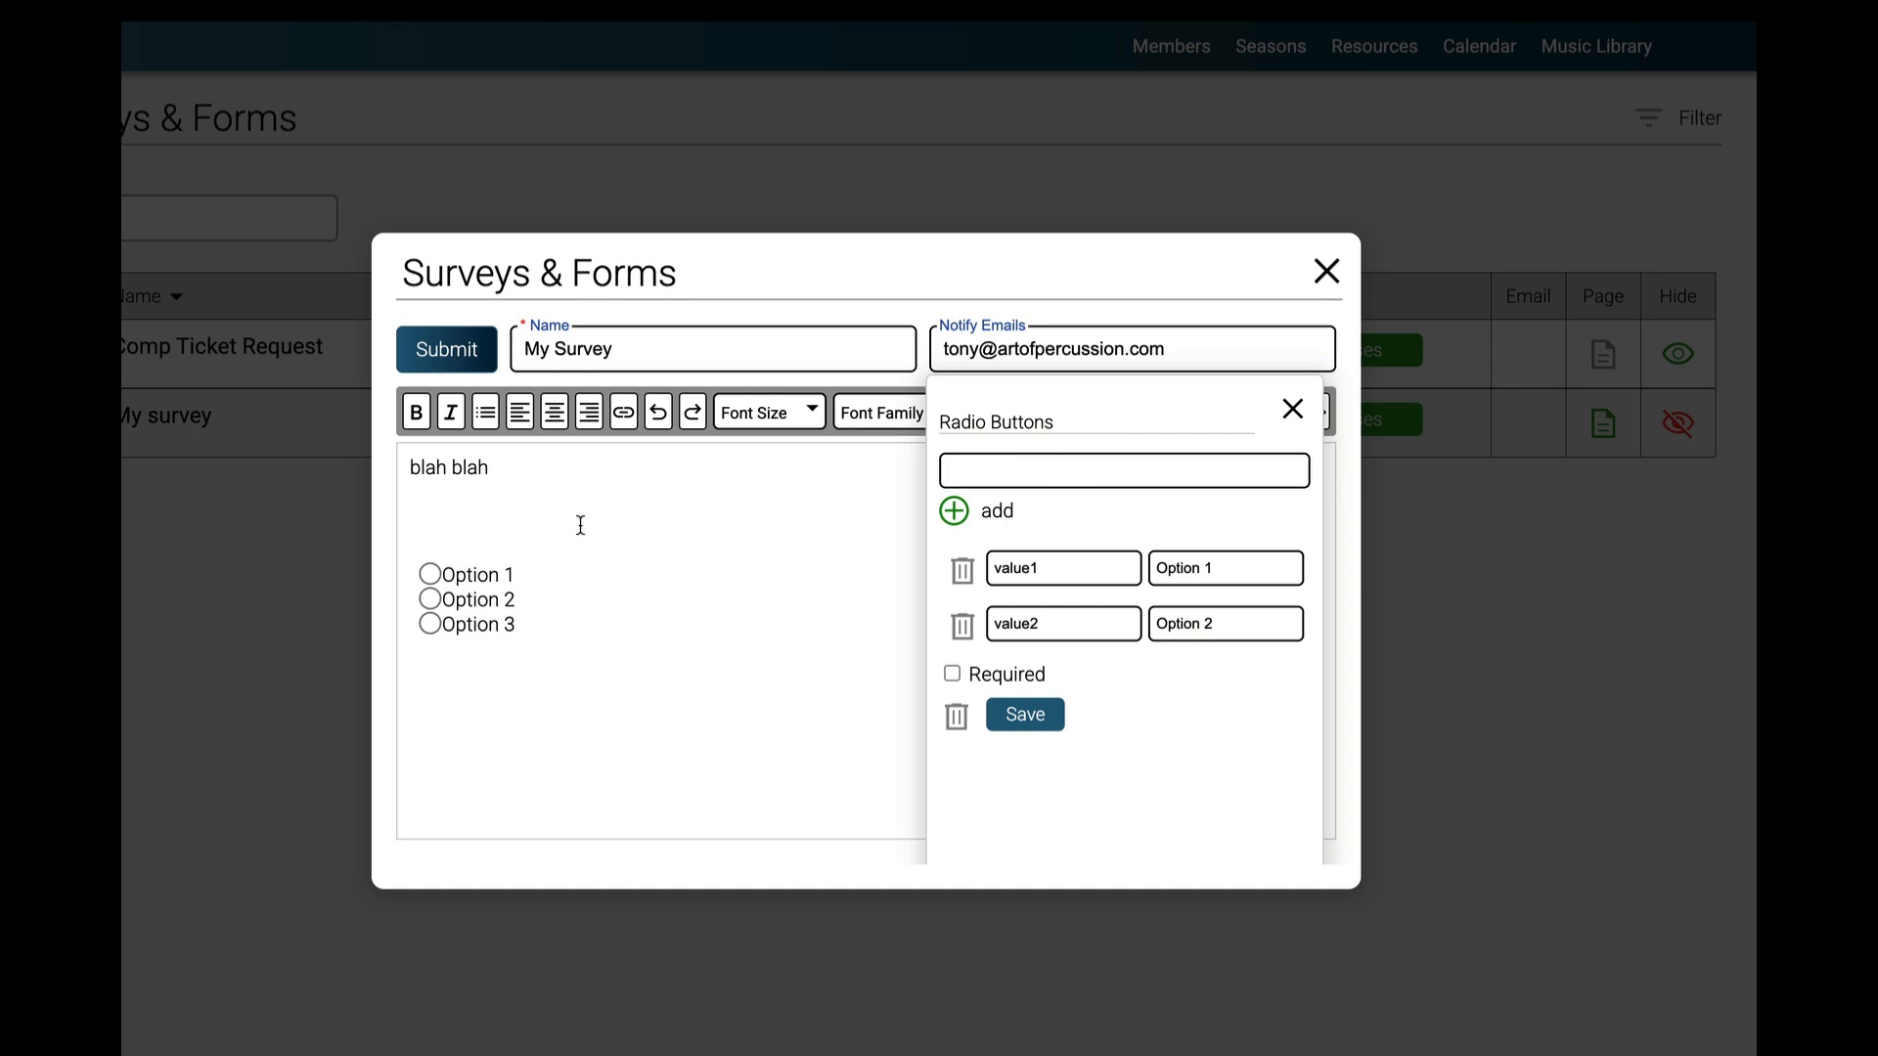
left_click(492, 507)
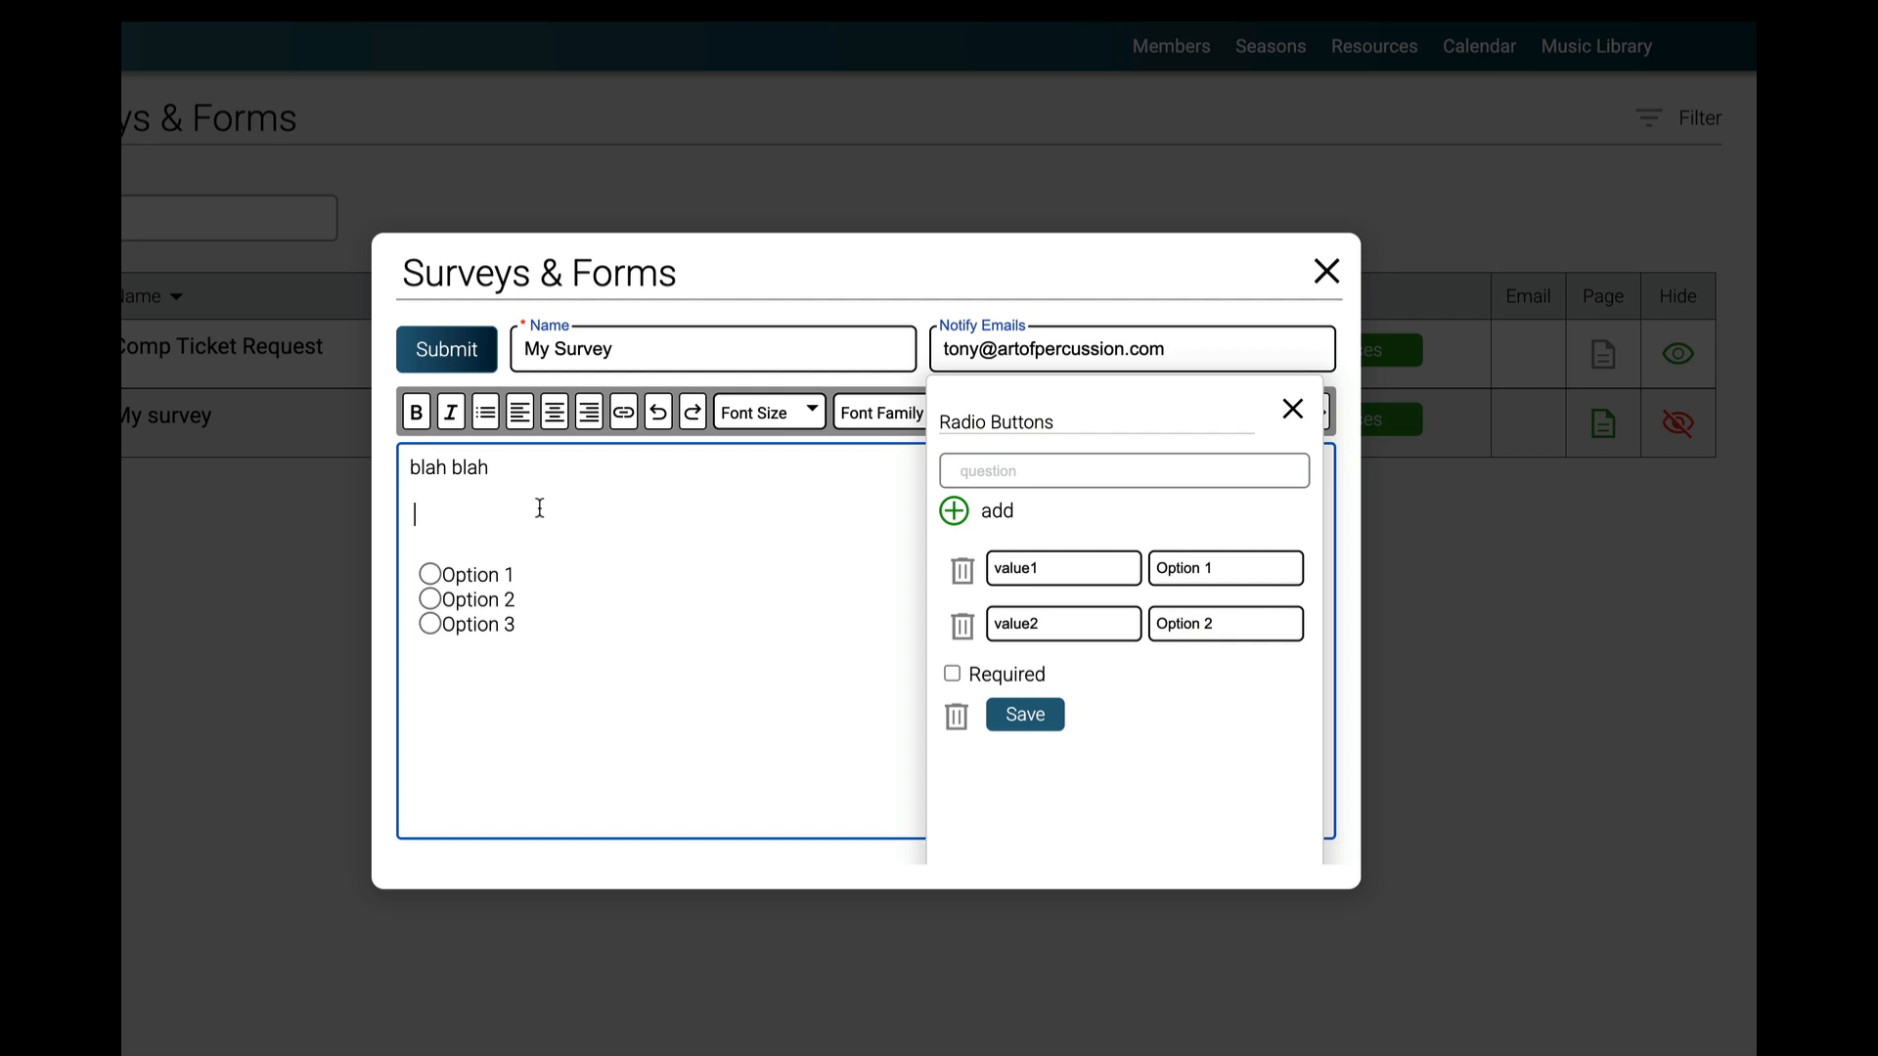
left_click(1007, 472)
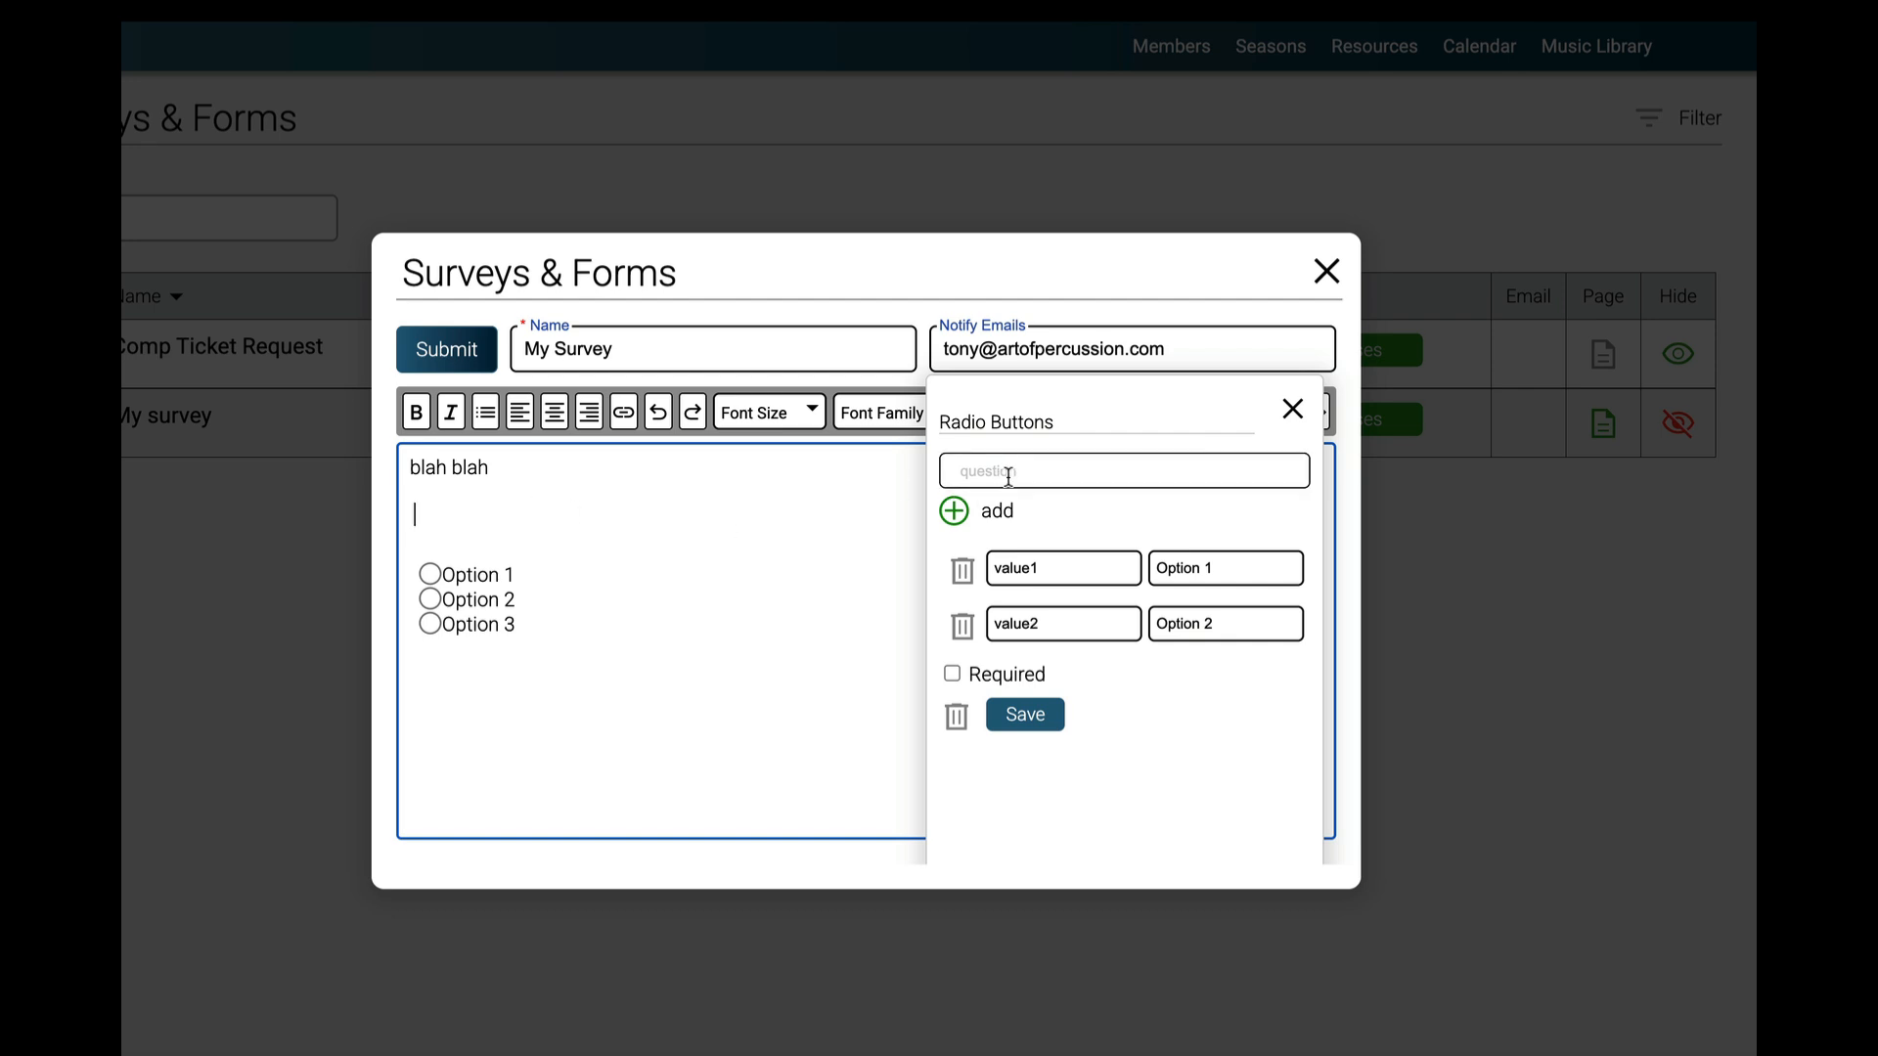
type("Hi")
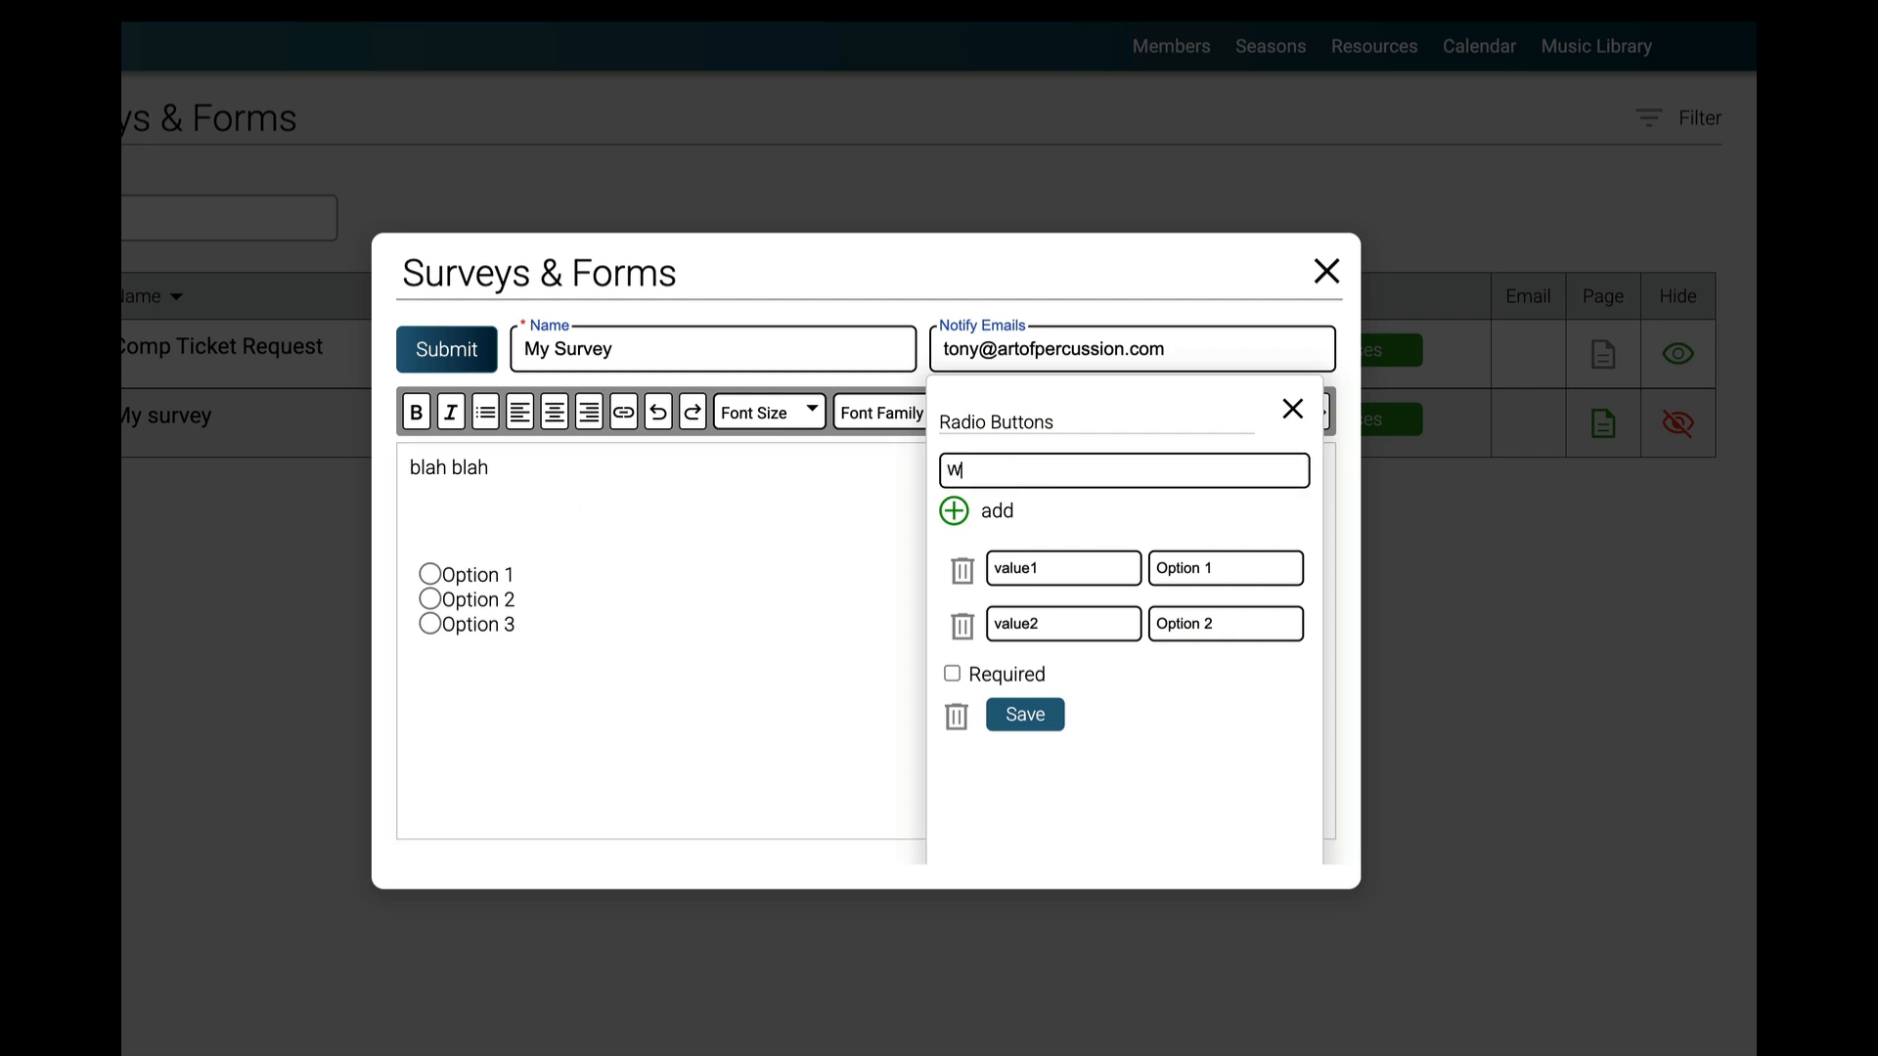
key("BackSpace")
key("BackSpace")
type("Are you a vegetarian?")
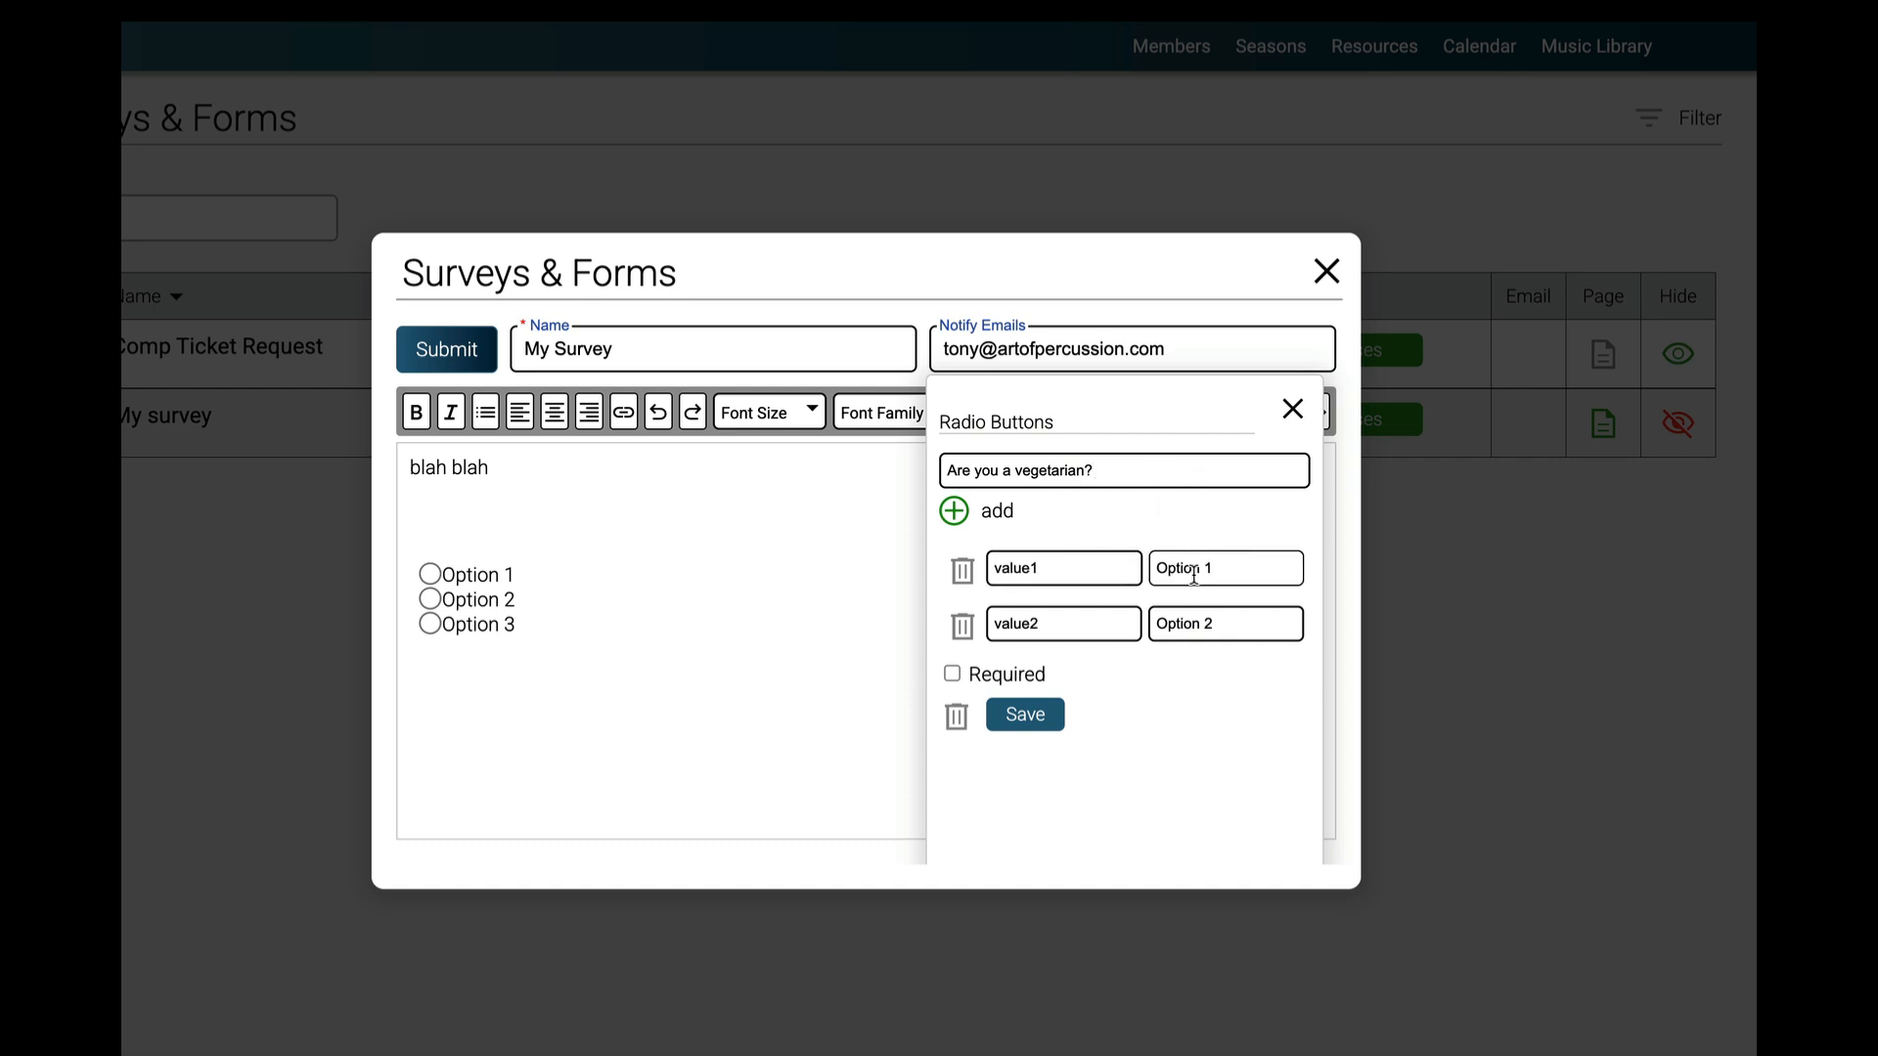
Step: Label the radio button question's first option "Yes" and its second option "No"
left_click_drag(1216, 570, 1140, 569)
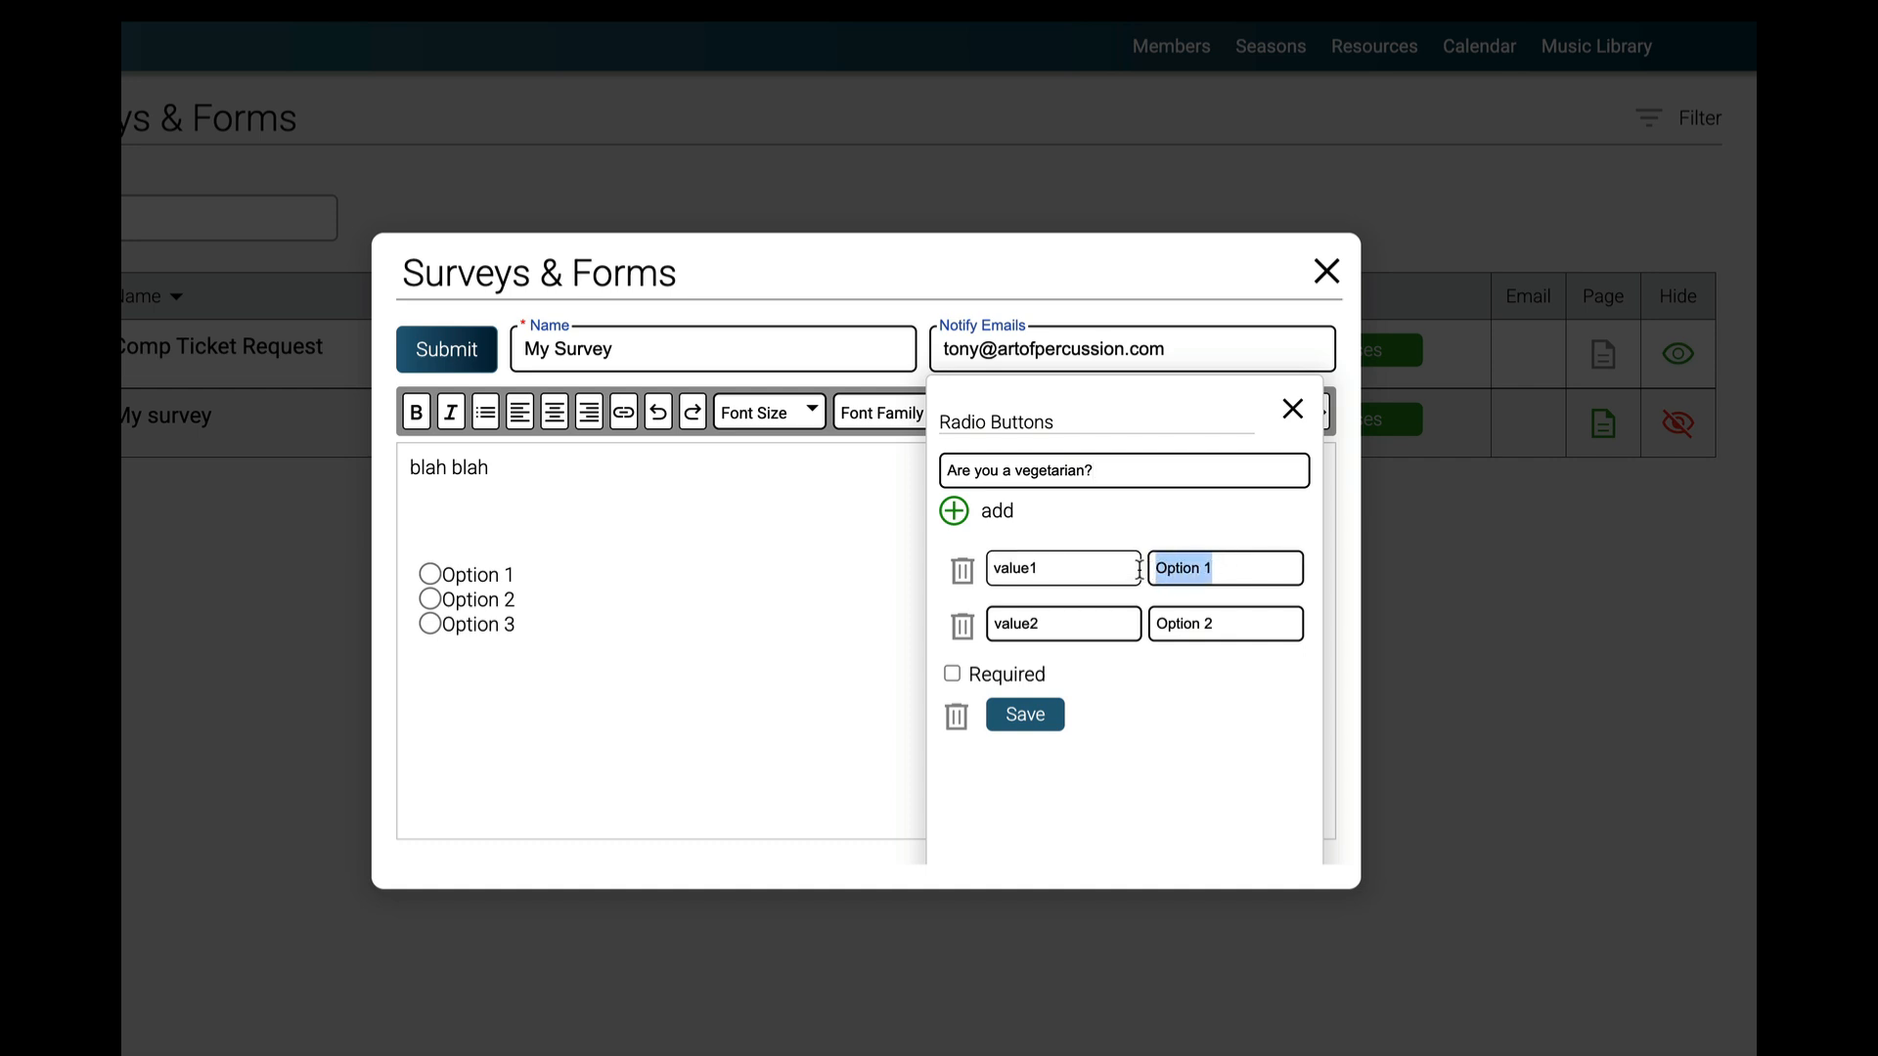
key("BackSpace")
type("Yes")
left_click(1223, 627)
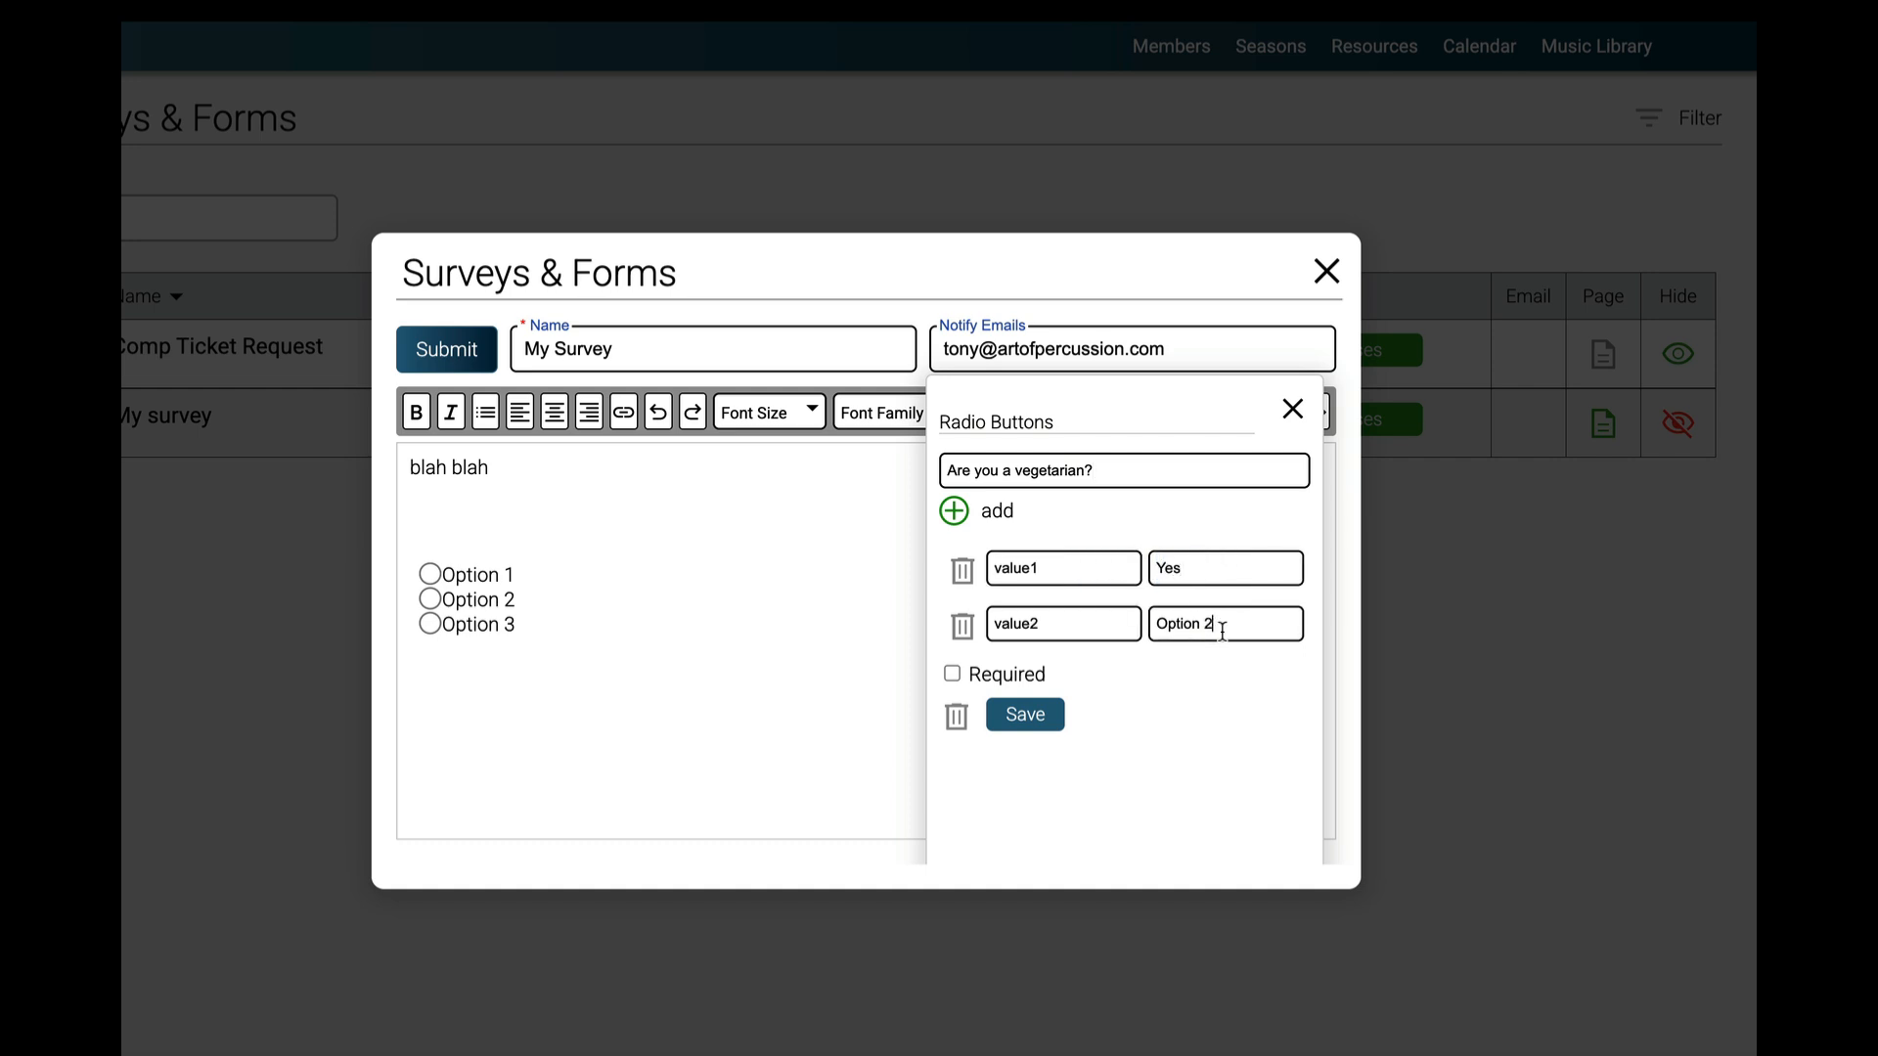
left_click_drag(1223, 628, 1156, 630)
key("BackSpace")
type("No")
Step: Set the two radio options' values to "yes" and "no", and save the question as required
double_click(1074, 580)
key("BackSpace")
type("yes")
double_click(1064, 623)
key("BackSpace")
type("no")
left_click(1025, 714)
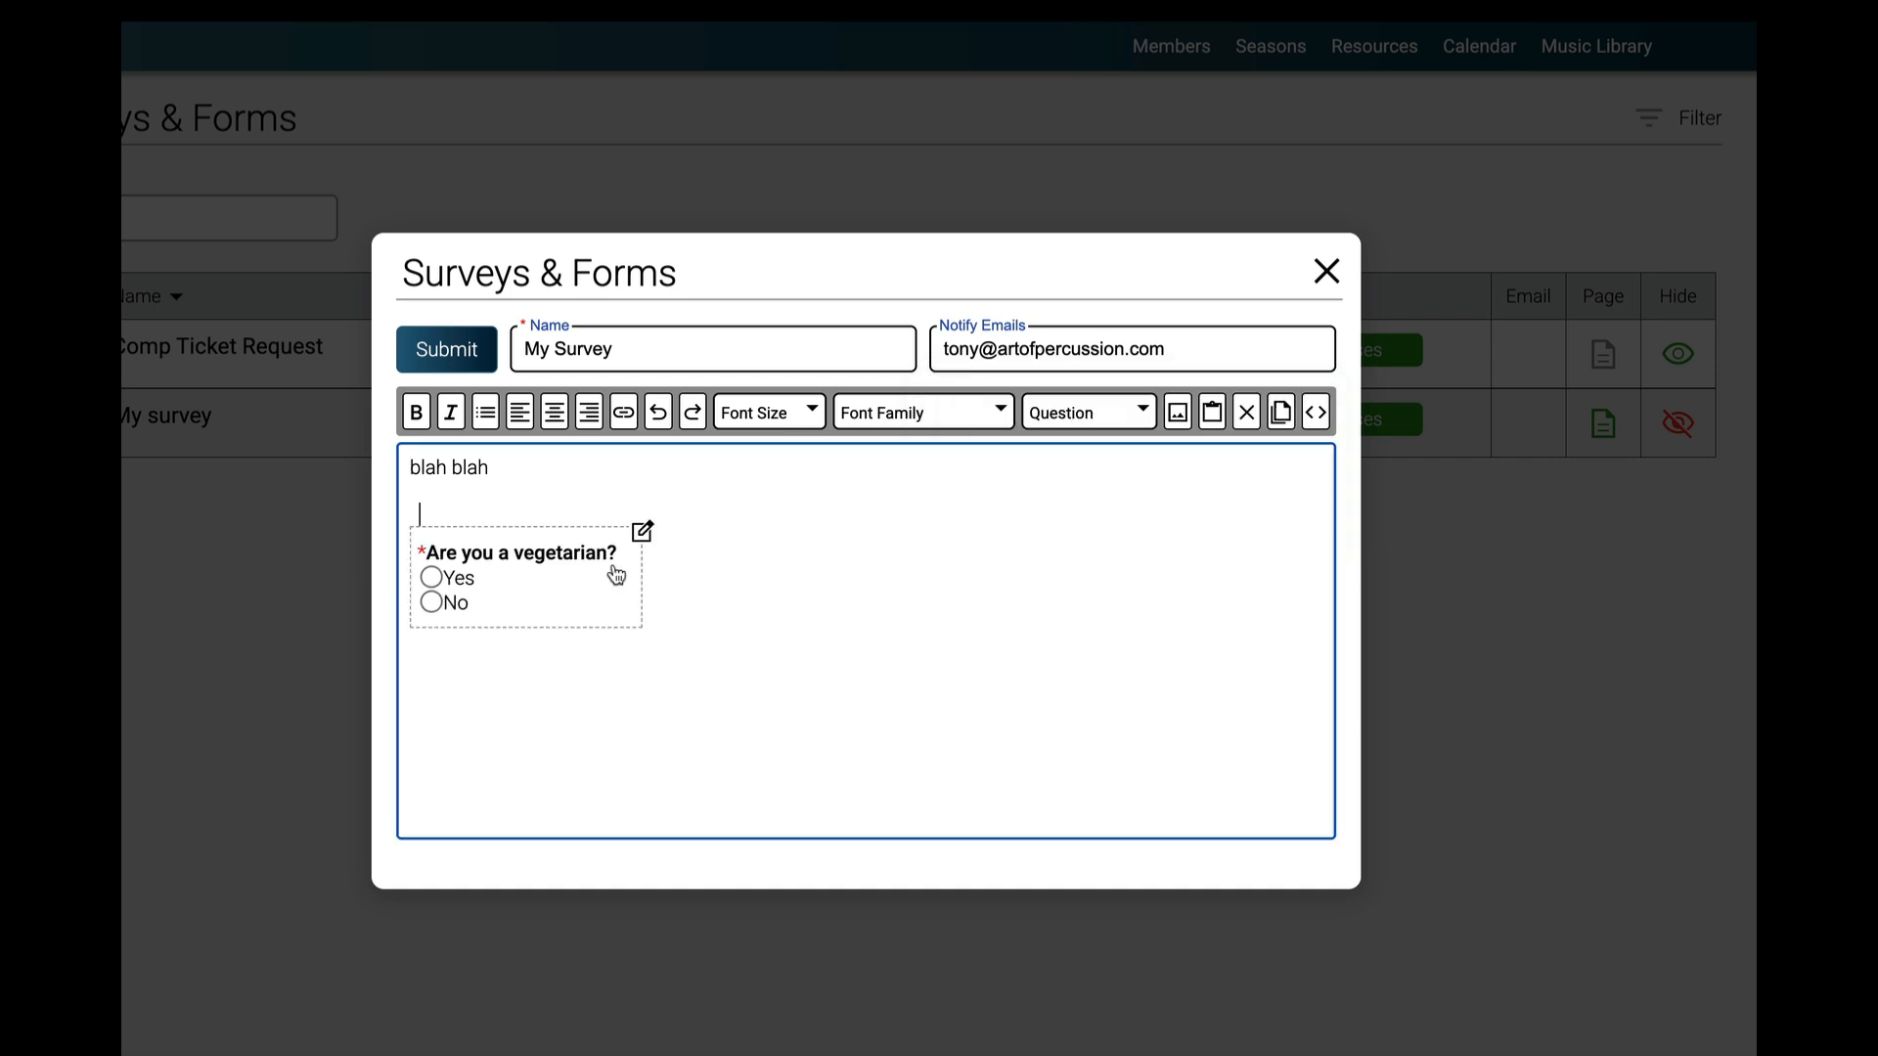
Step: Write another line of "blah blah" text below the vegetarian question and start a new line
left_click(681, 628)
key("Return")
type("blah")
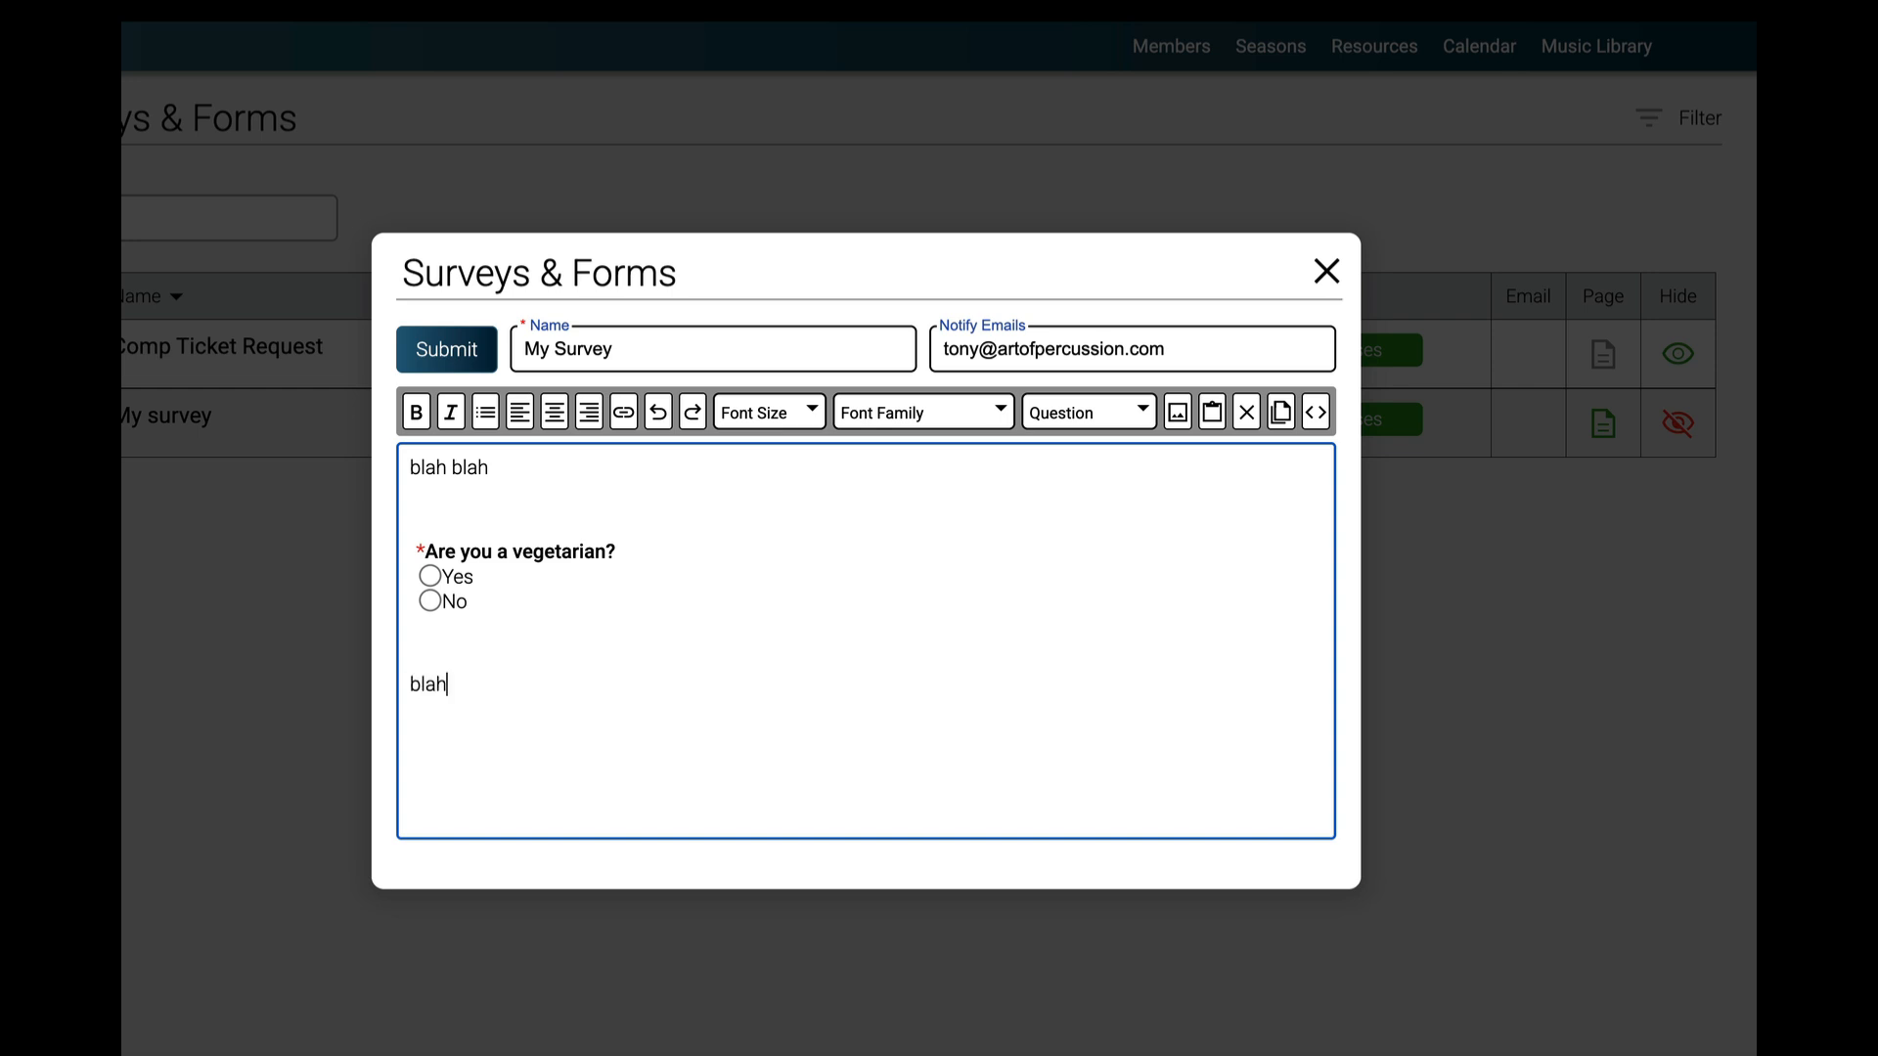
type(" blah")
key("Return")
Step: Insert a Text input question below the second "blah blah" and set its question to "Preferred name in program?"
left_click(1086, 413)
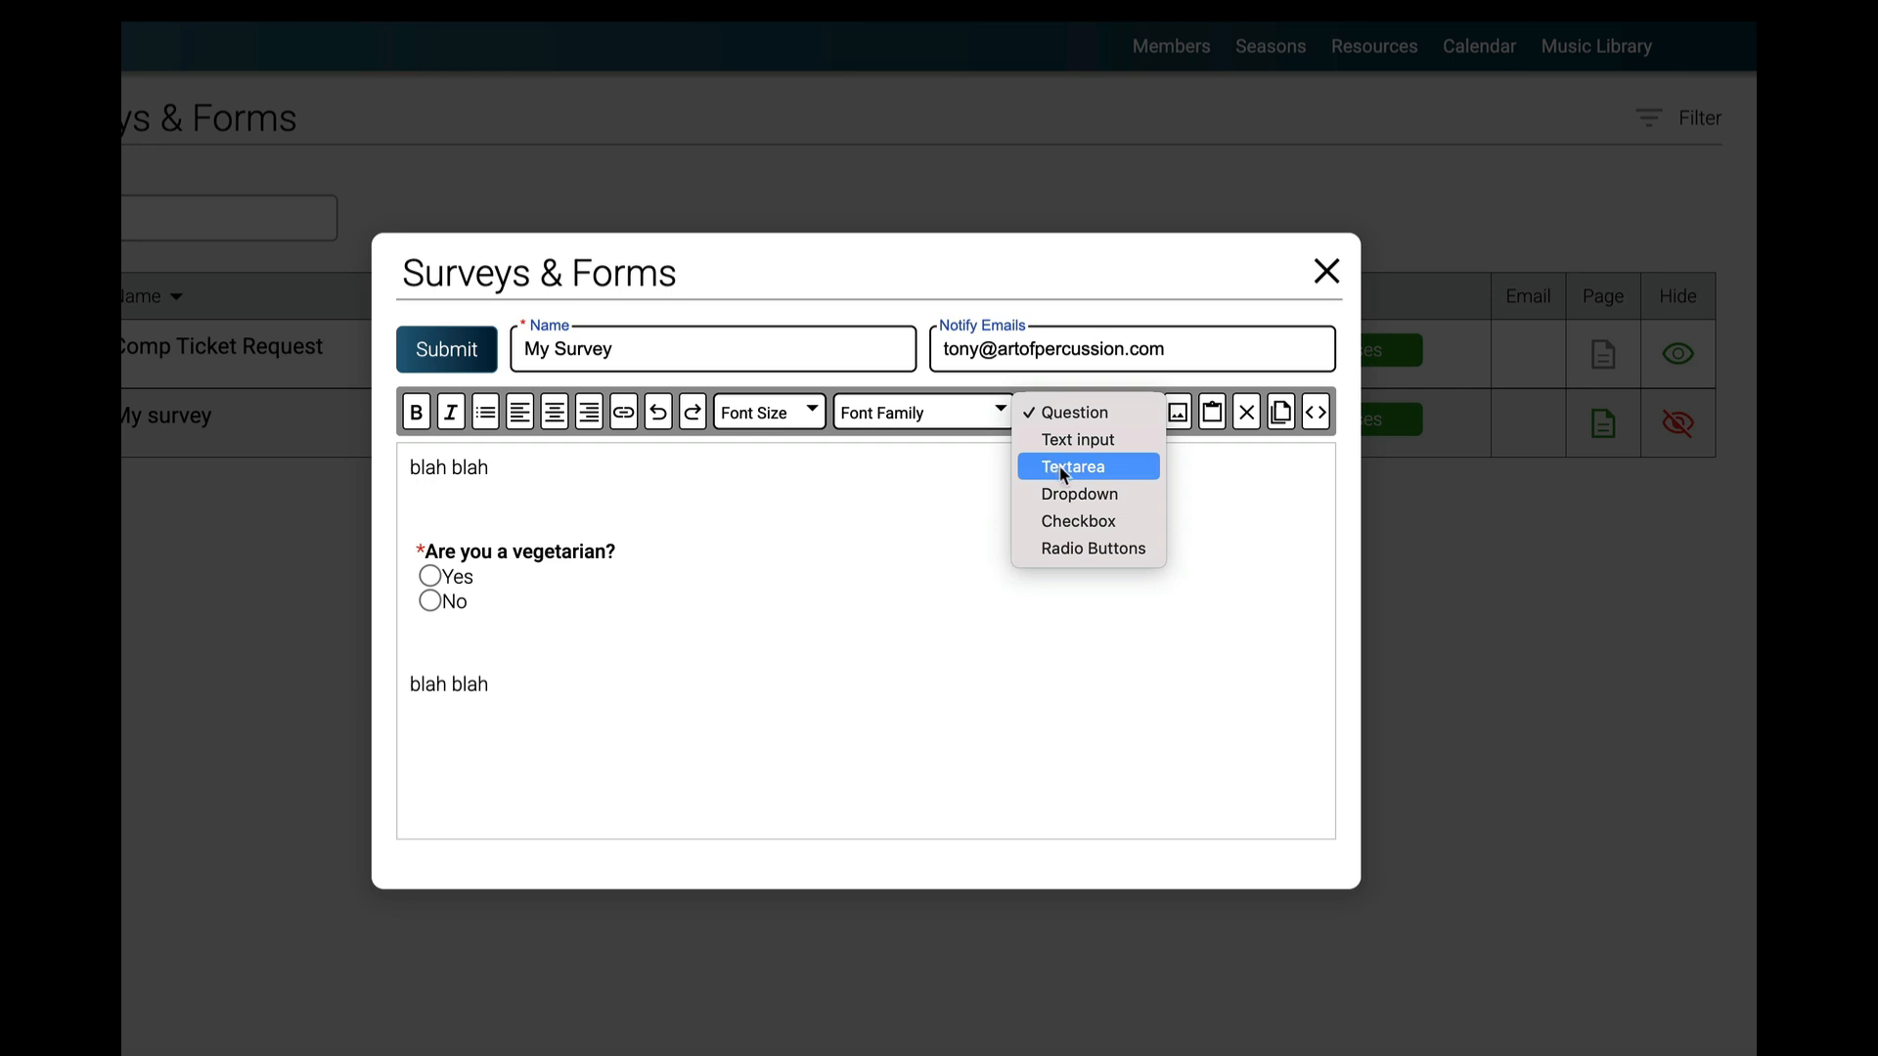
left_click(1076, 439)
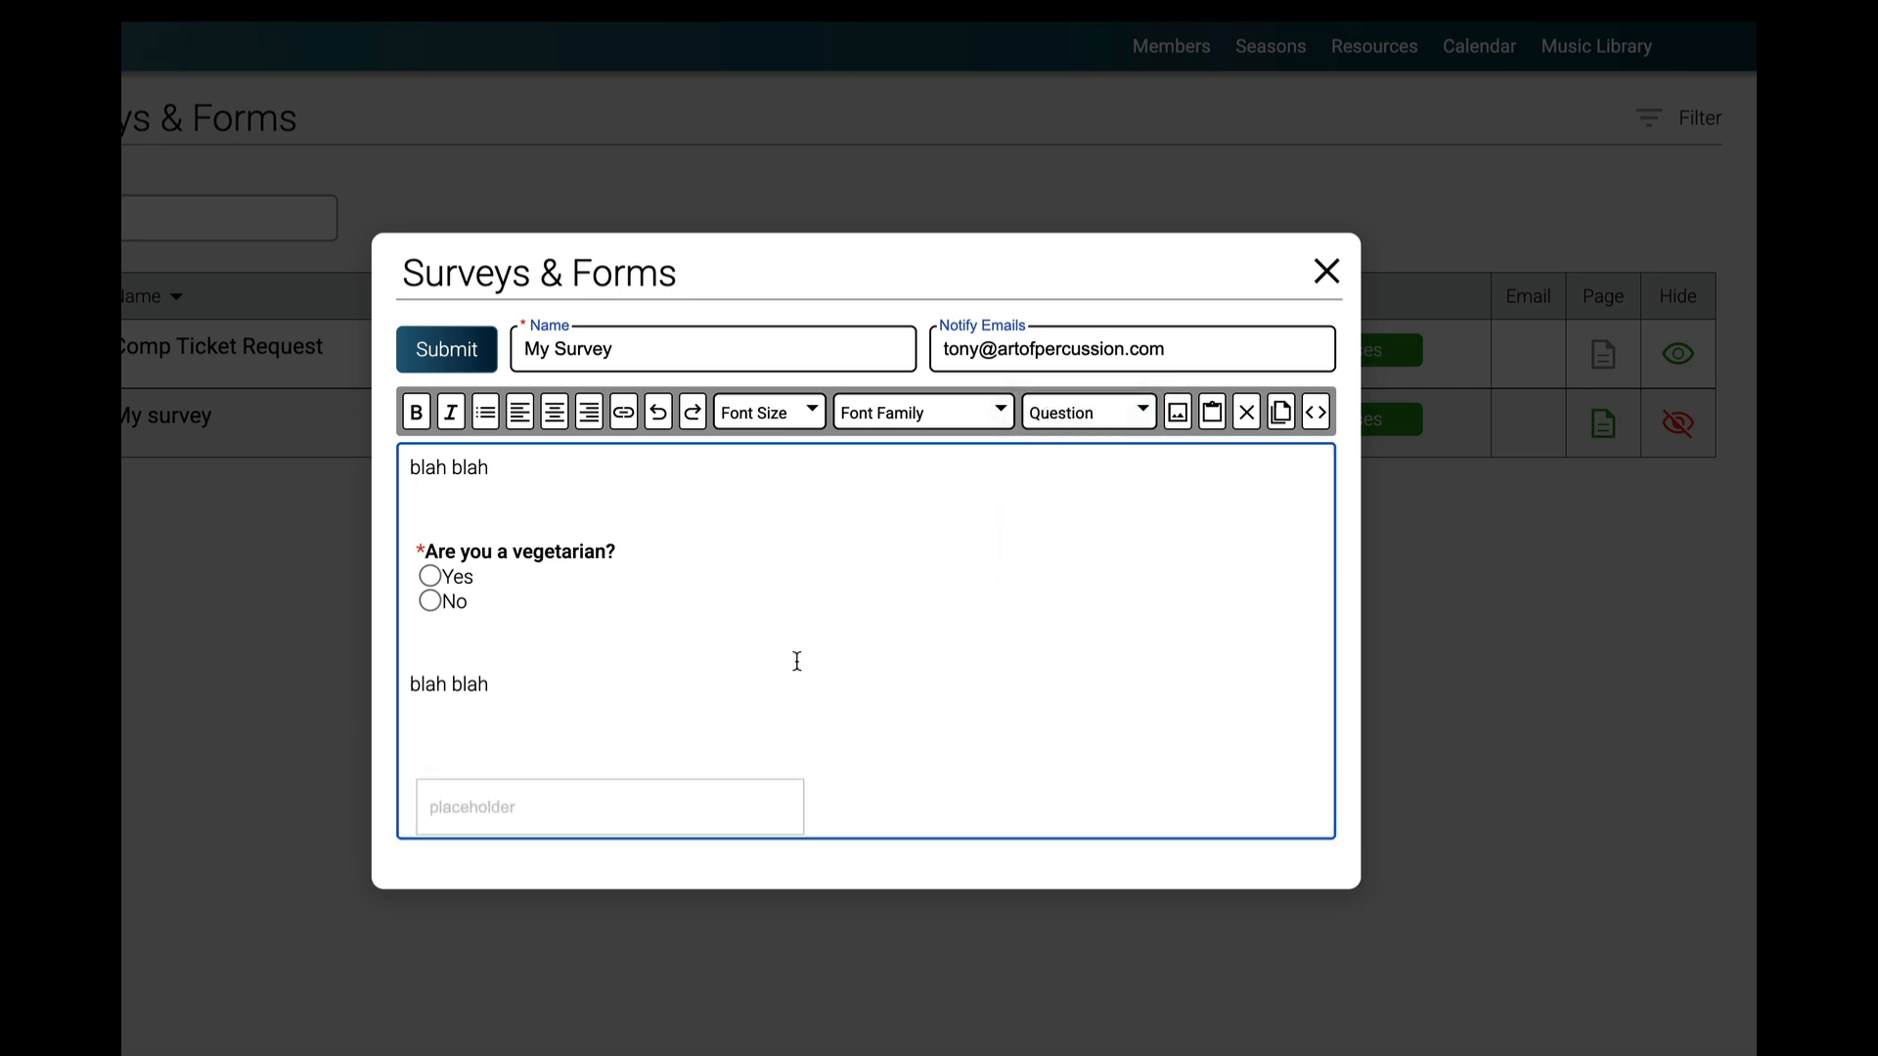
mouse_move(595, 761)
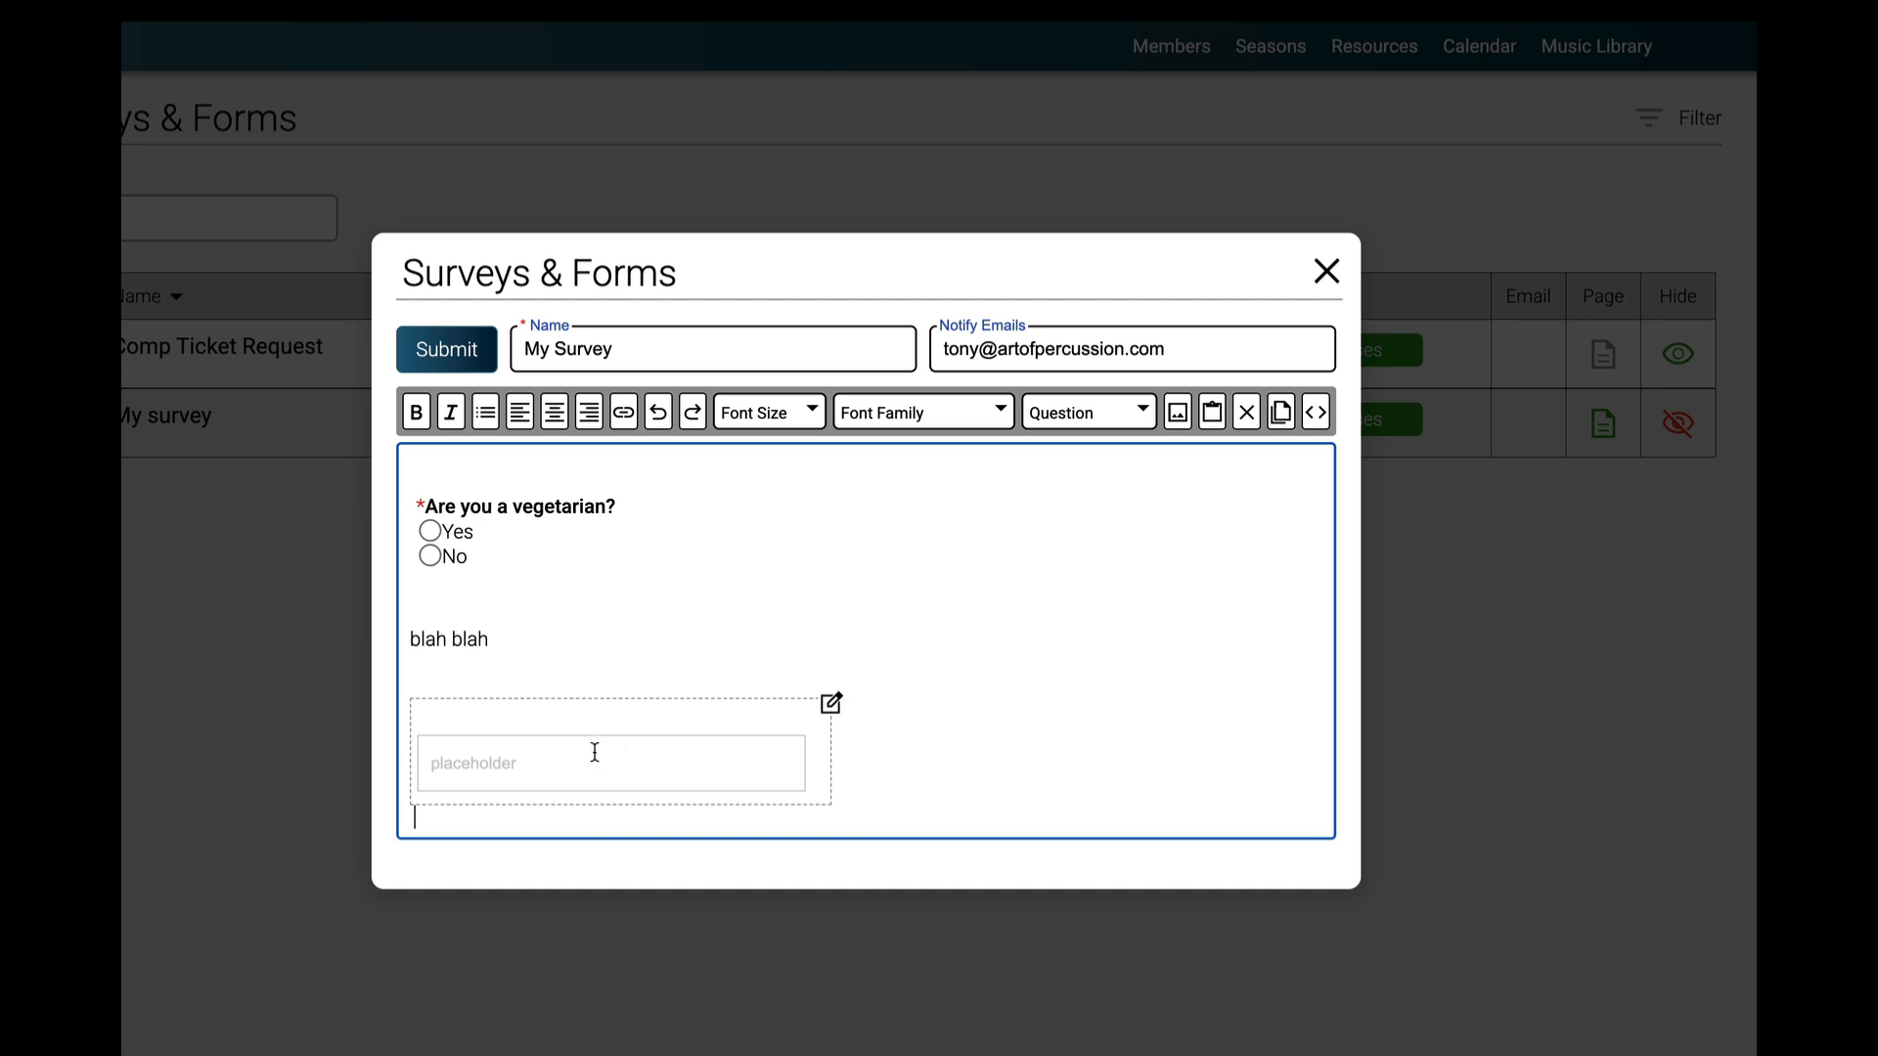
left_click(831, 703)
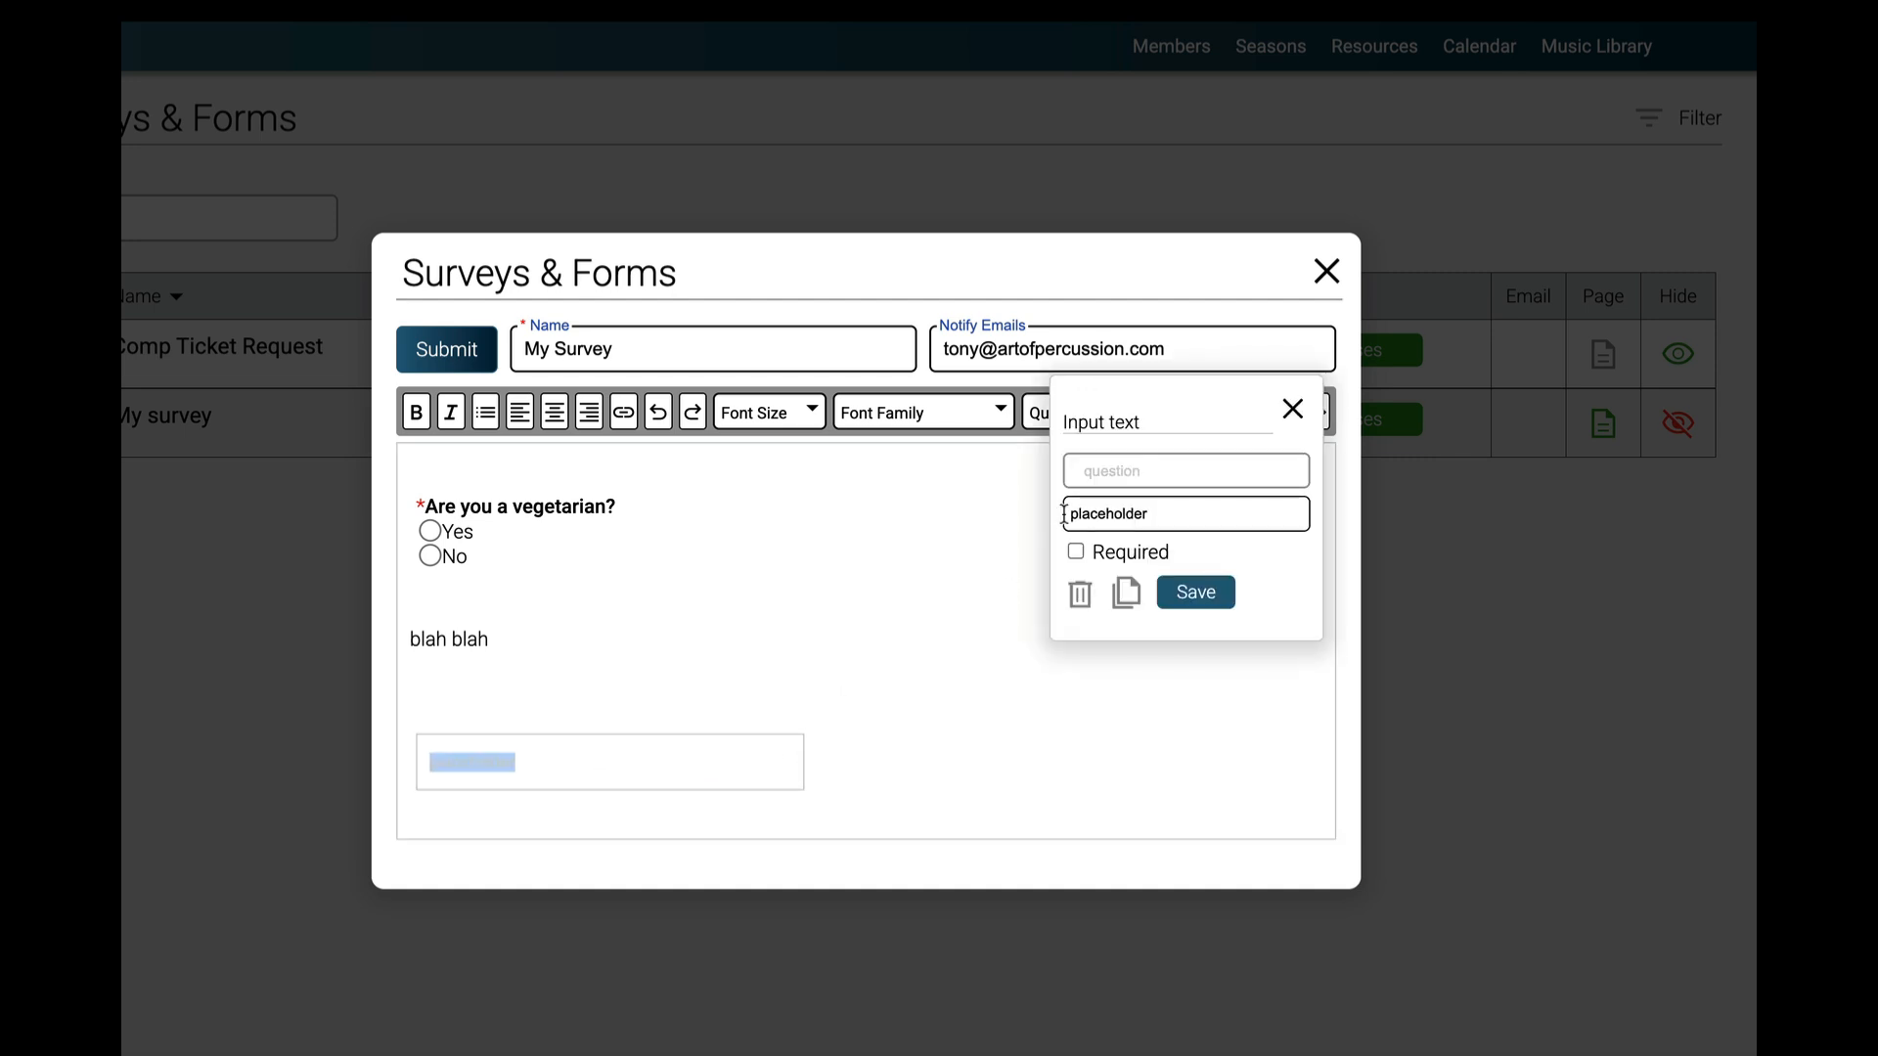
left_click(1103, 473)
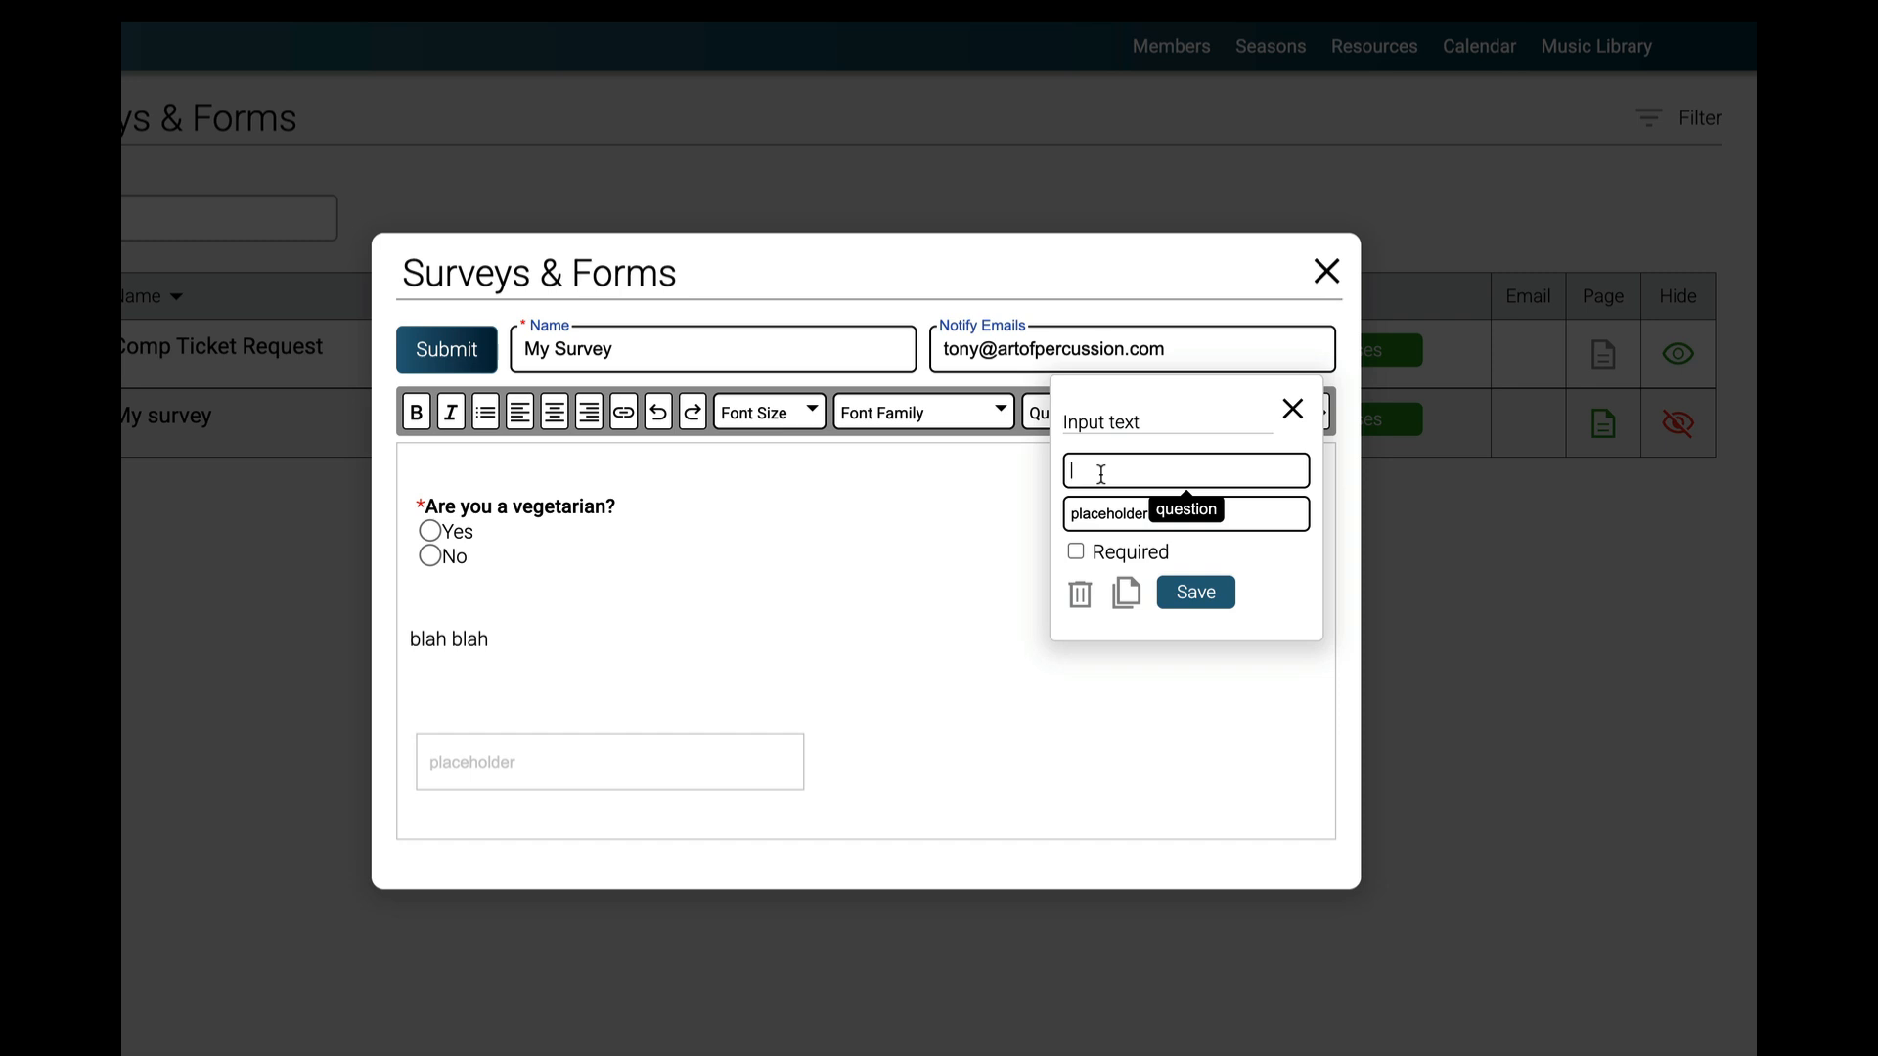
type("Preferred name in program?")
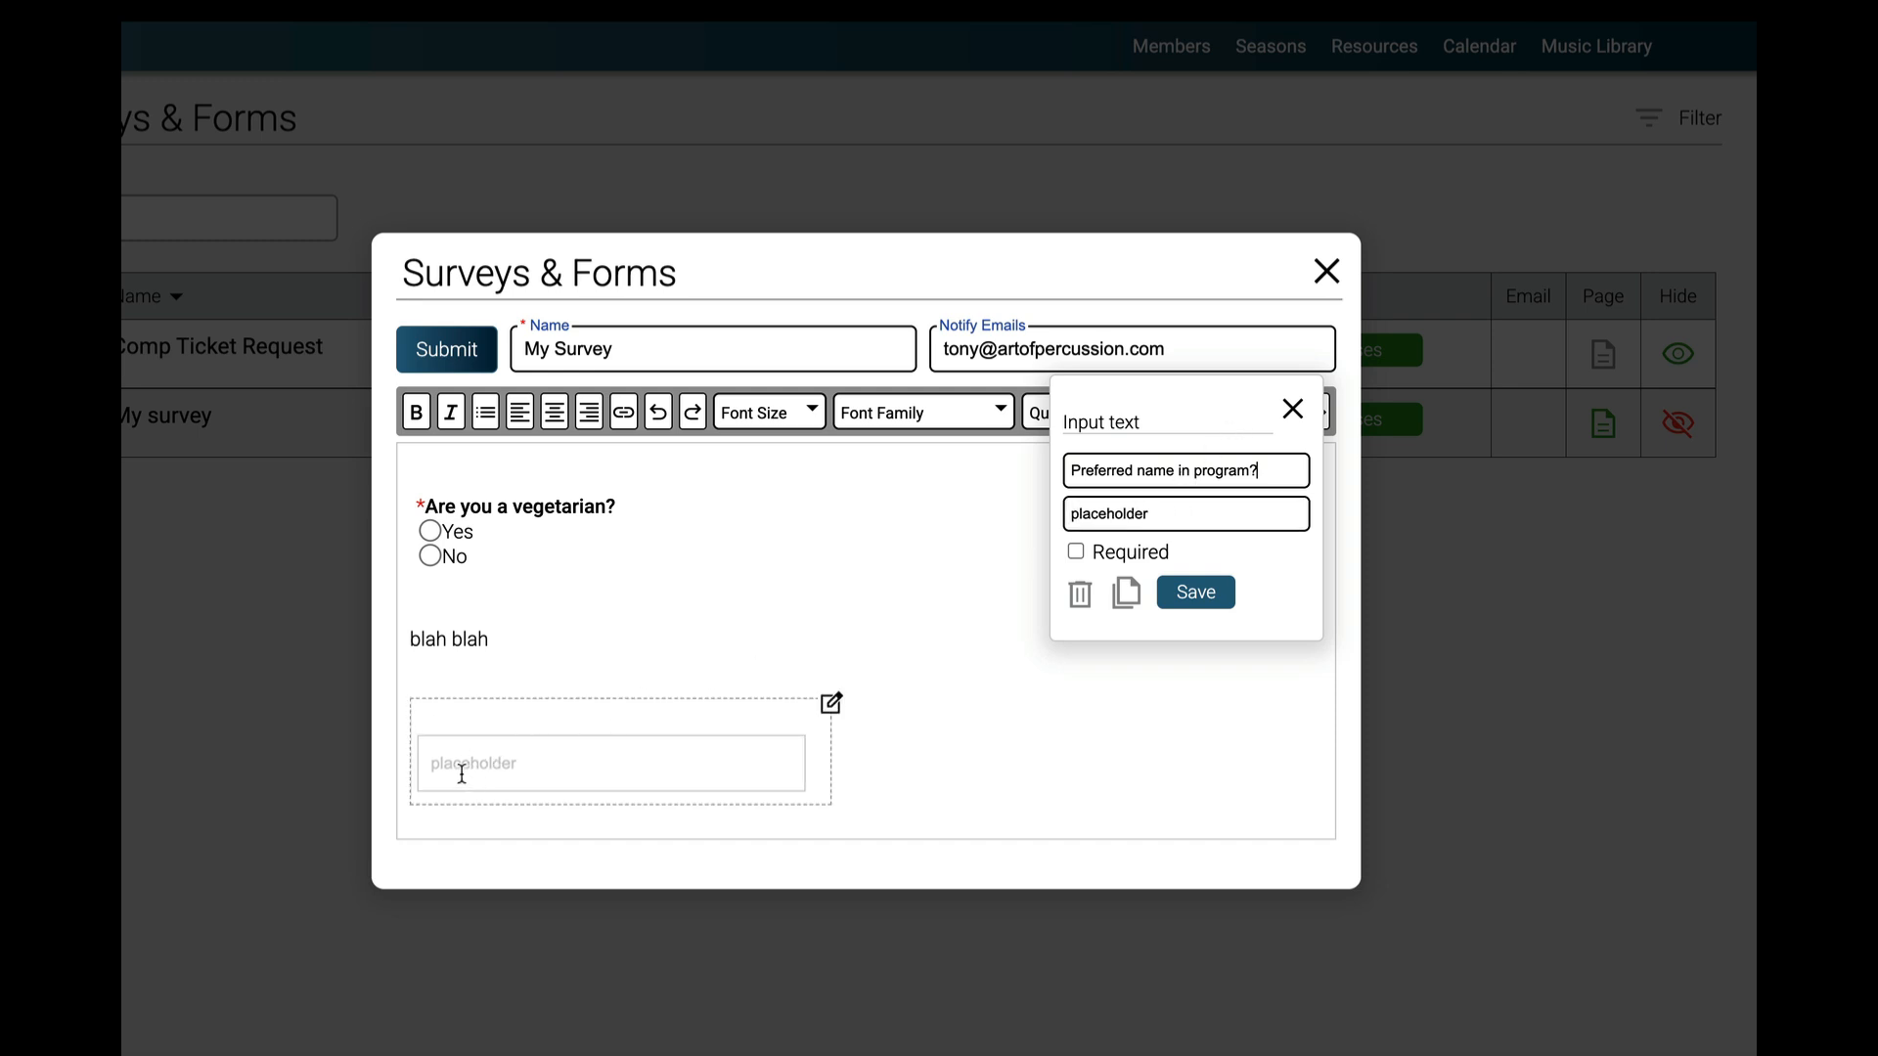
Step: Set the text input's placeholder to "Full Name" and save the question as required
left_click_drag(1154, 514, 1064, 518)
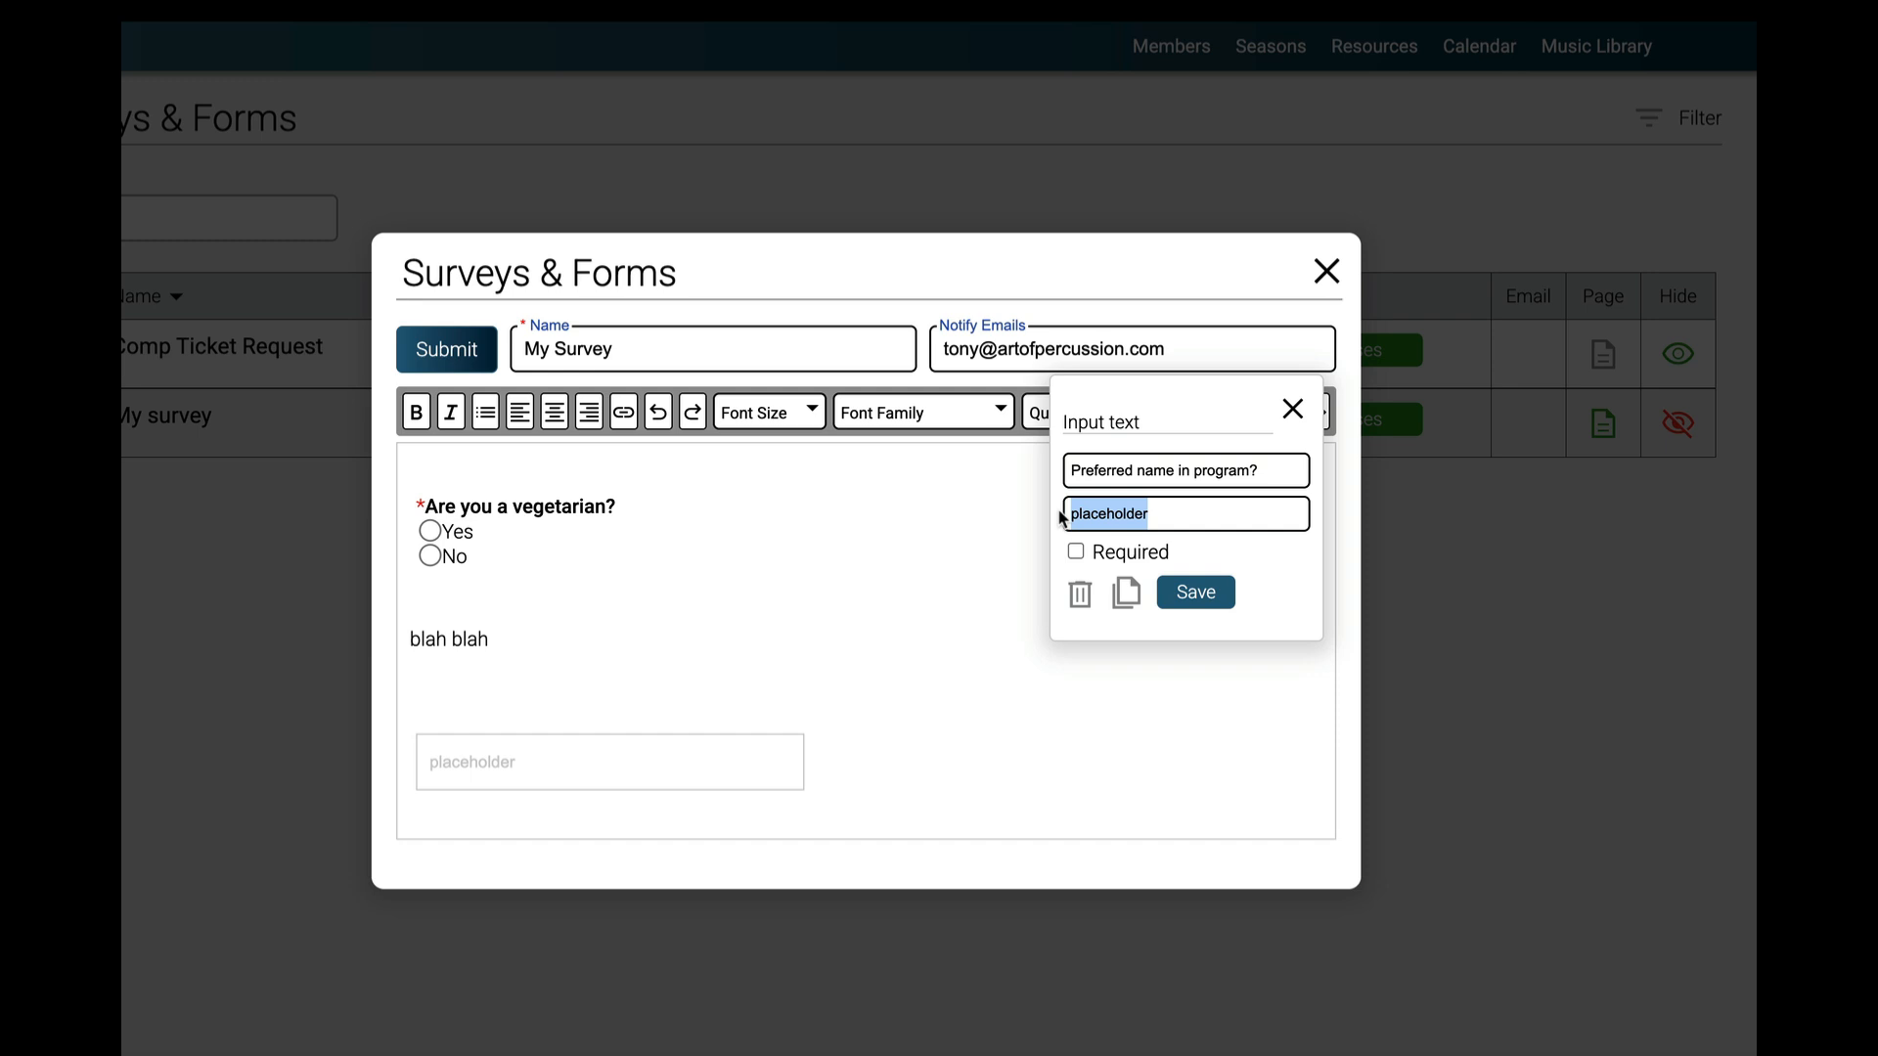
type("Full Name")
left_click(1076, 551)
left_click(1203, 594)
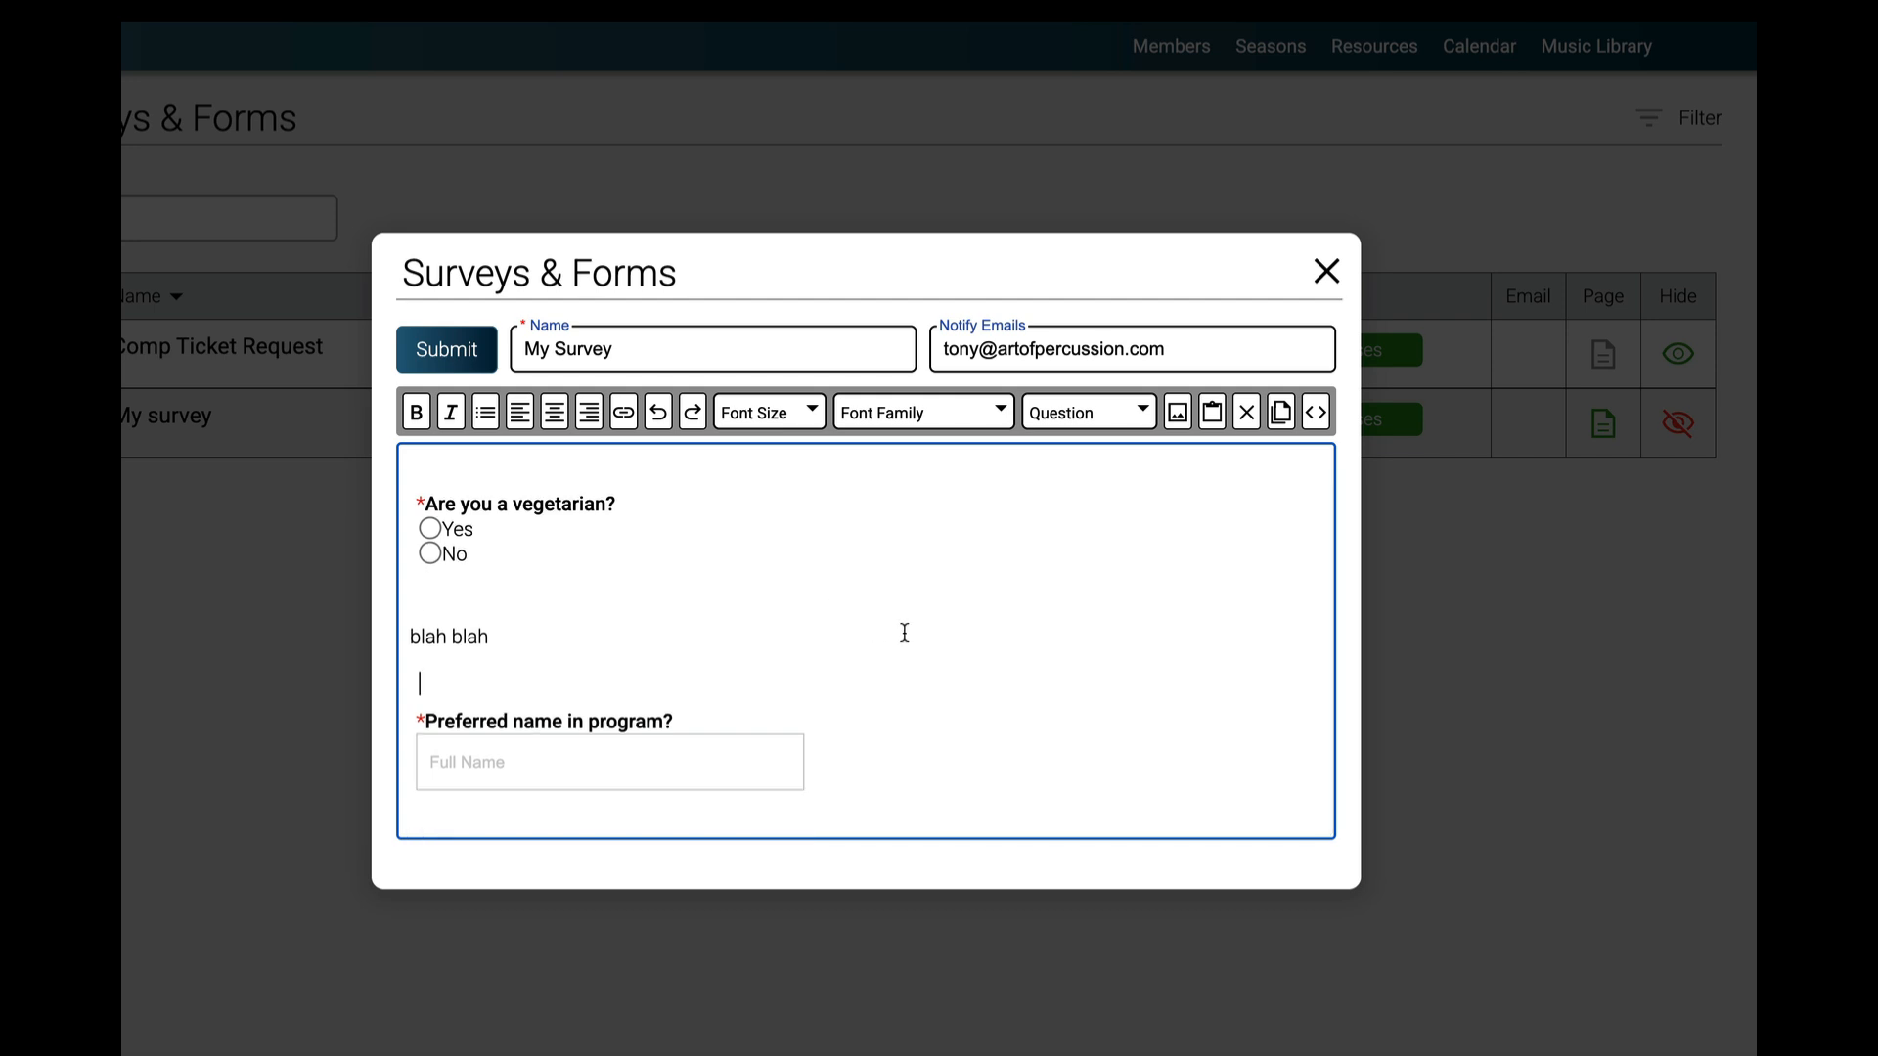
Step: Look over the survey body and submit the completed survey
scroll(905, 633, "down", 1)
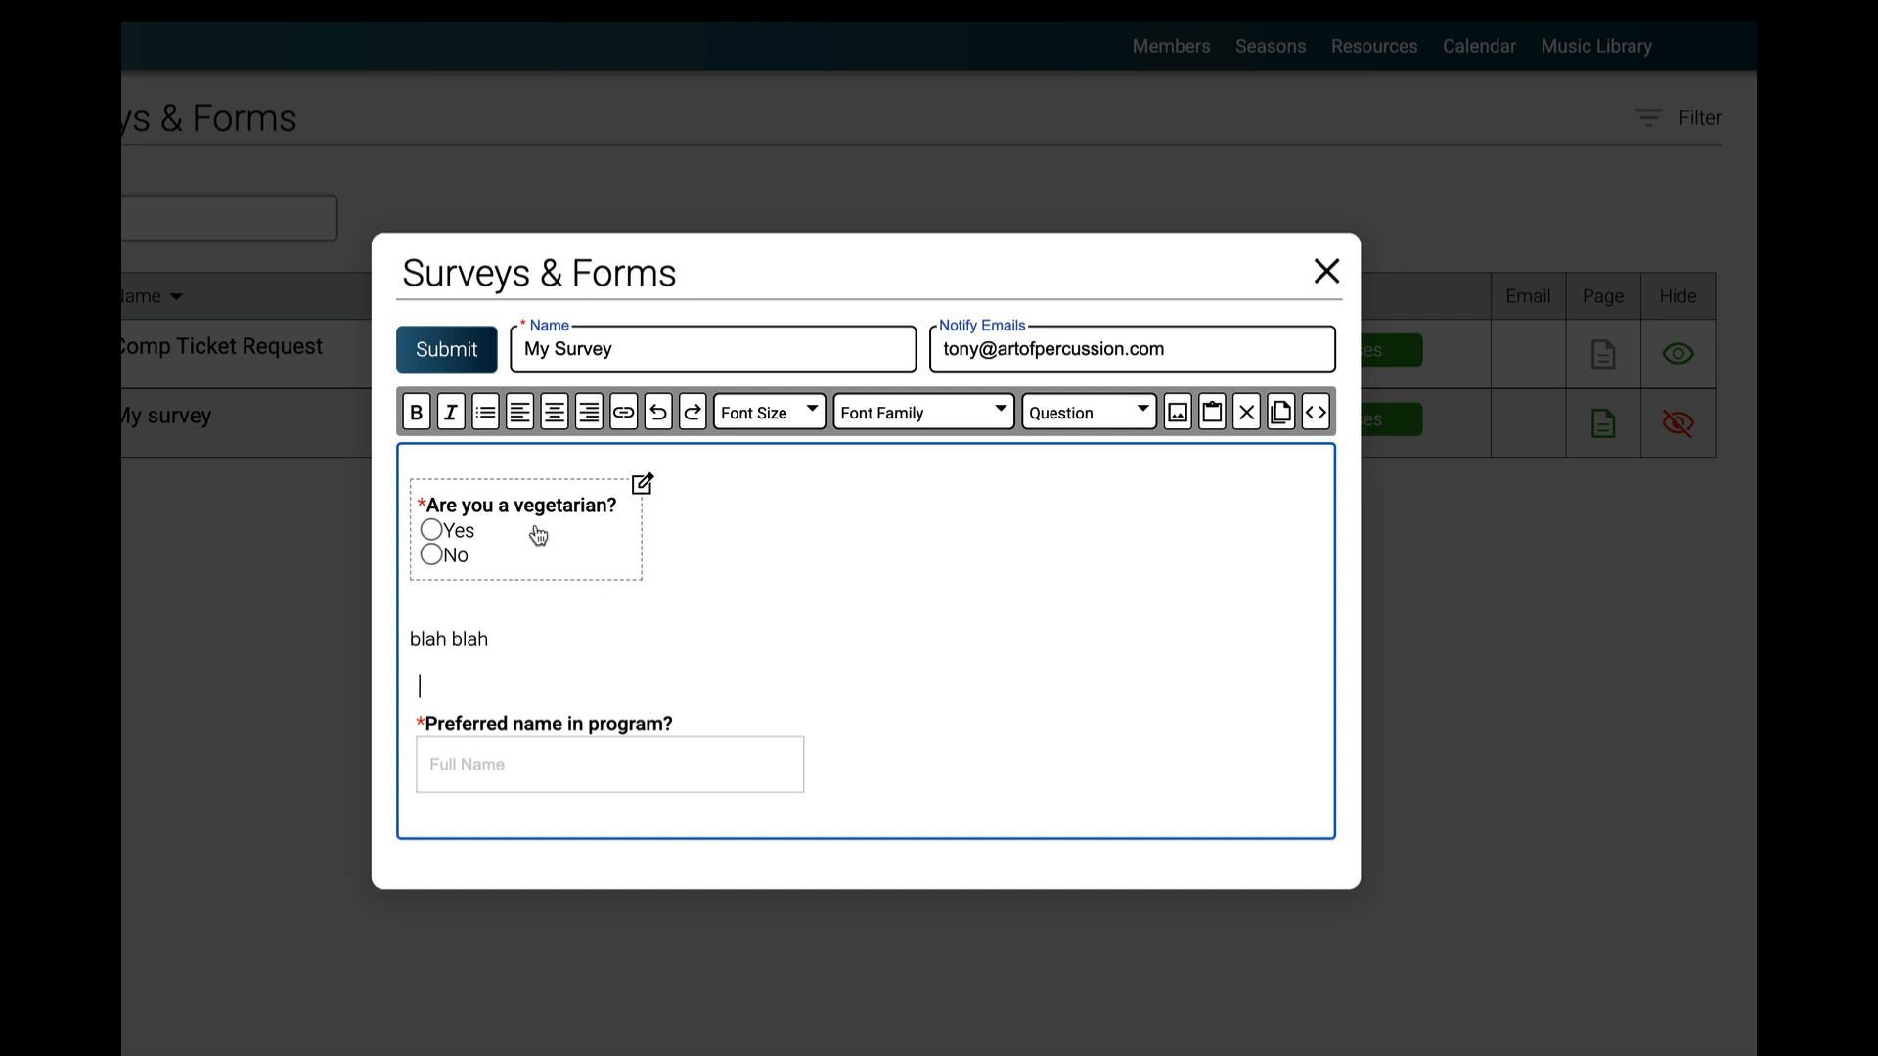
left_click(831, 700)
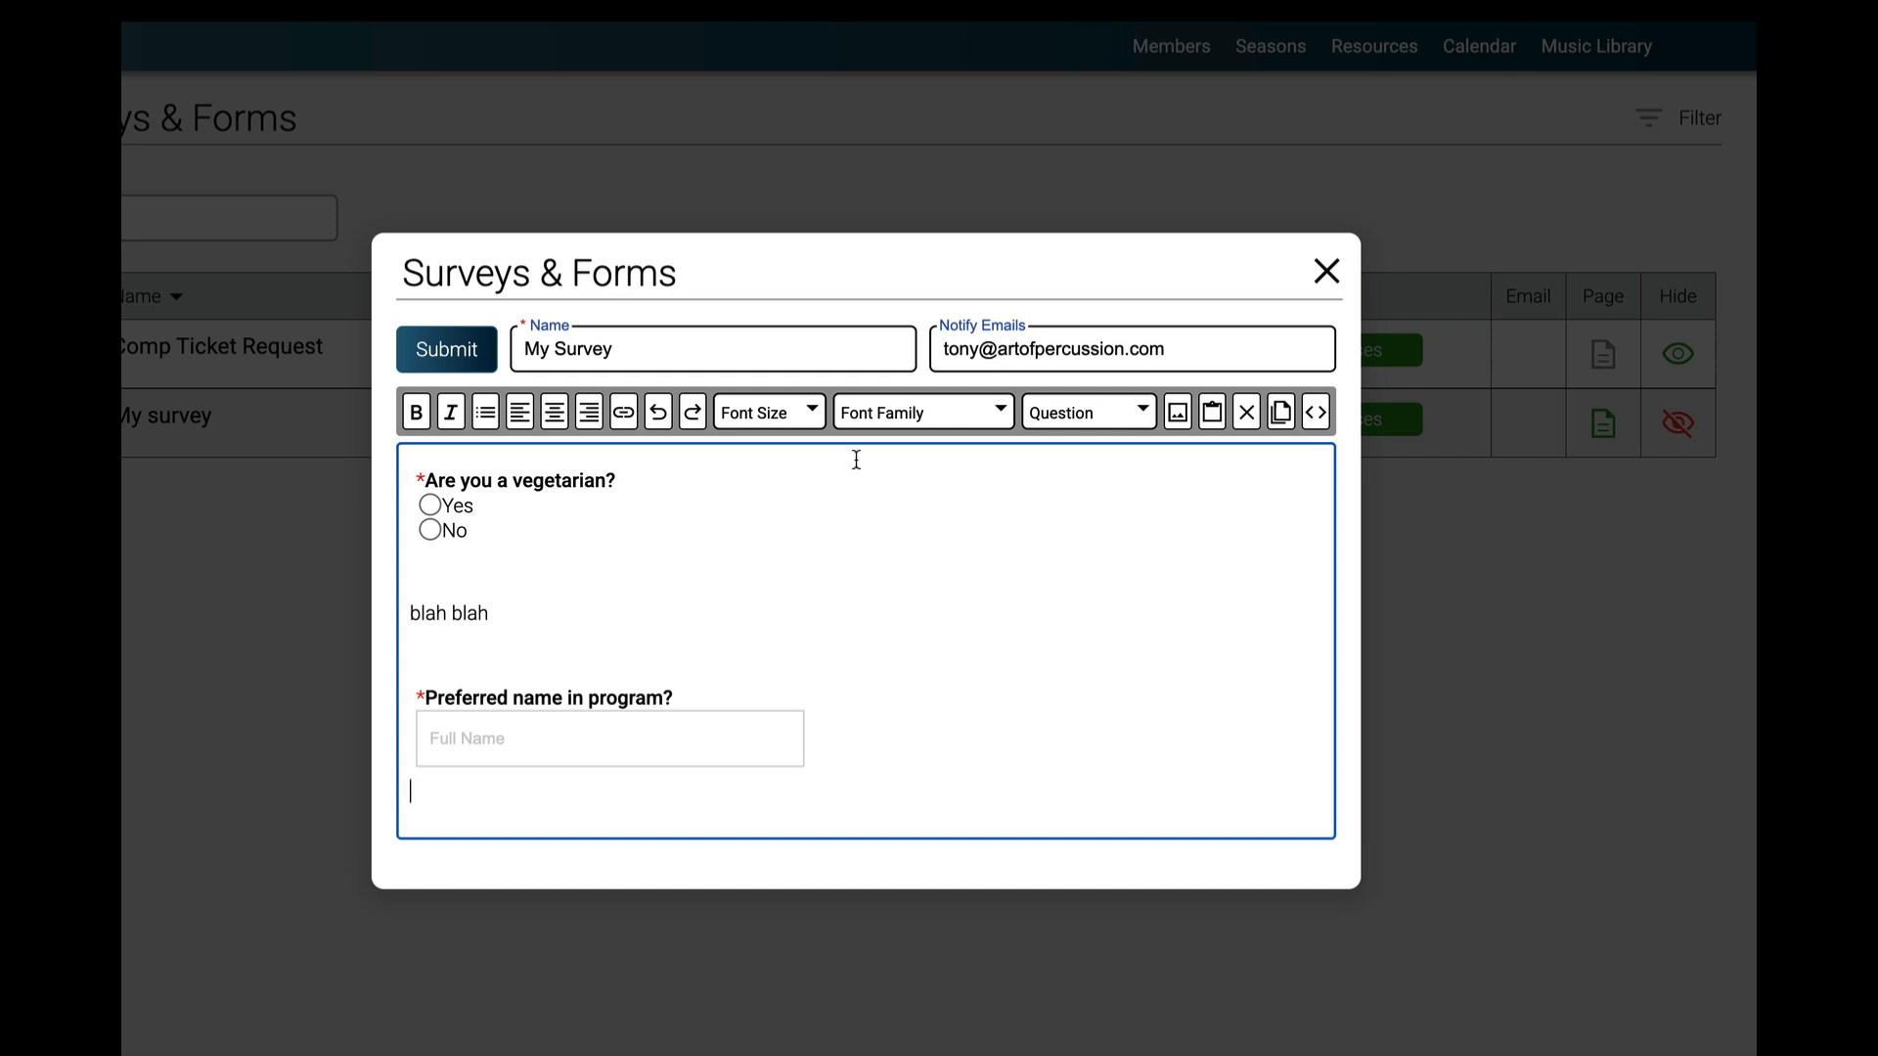
left_click(467, 354)
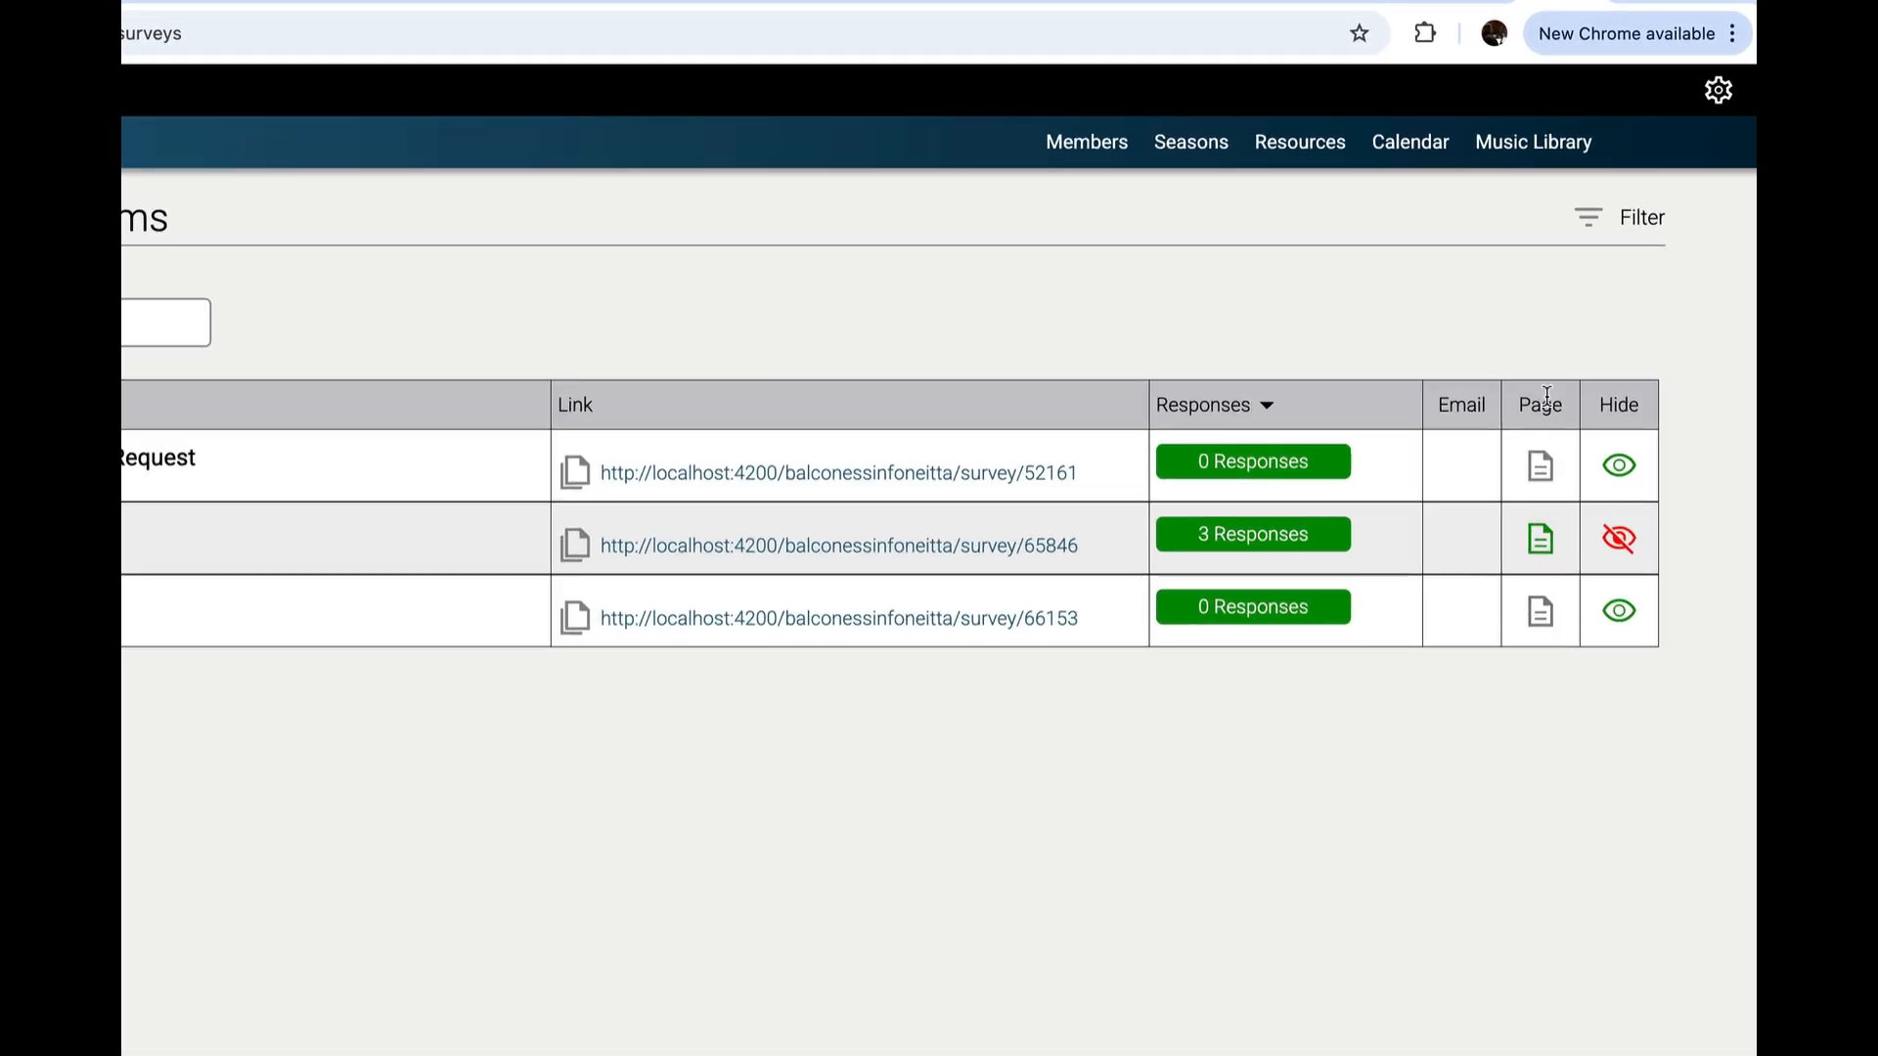
Step: Unpublish the older "My survey" page and publish the new "My Survey" page
left_click(1542, 537)
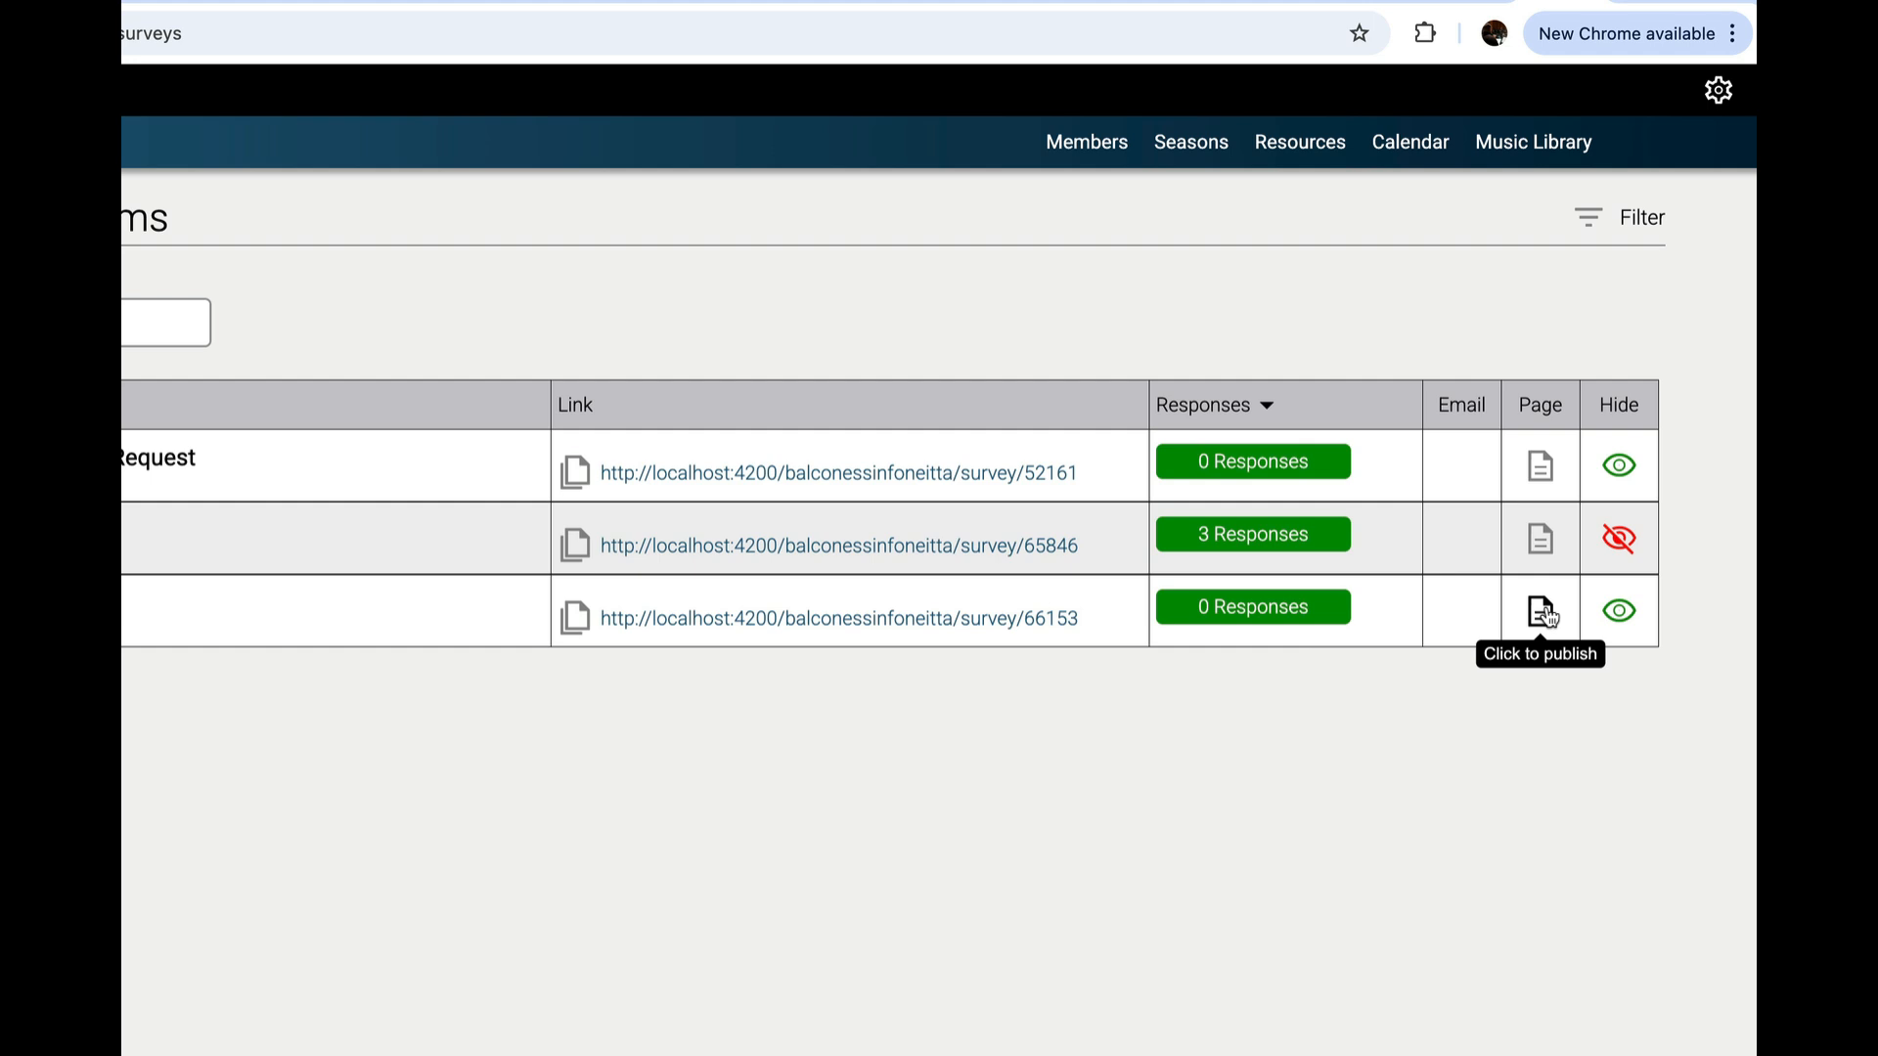
left_click(1554, 613)
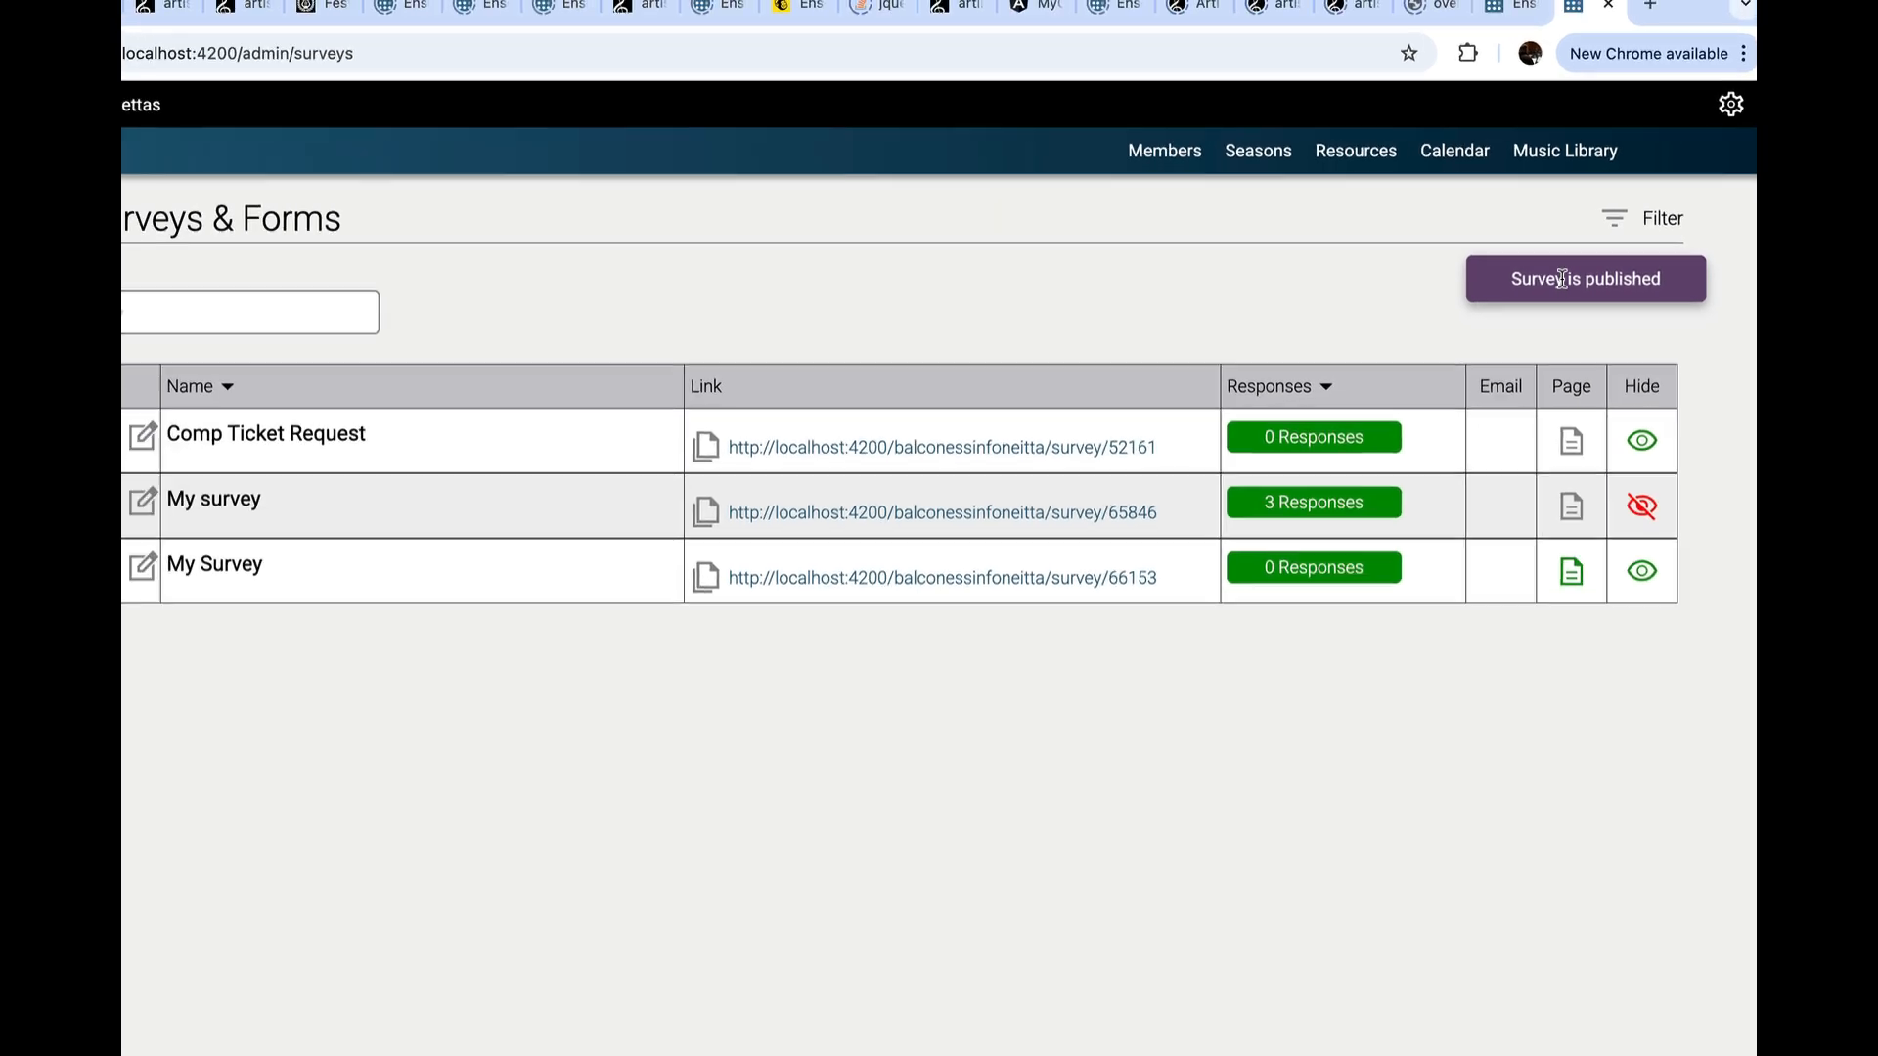
Step: Open the Comp Ticket Request survey page and go to the published My Survey from the member site's navigation
left_click(941, 447)
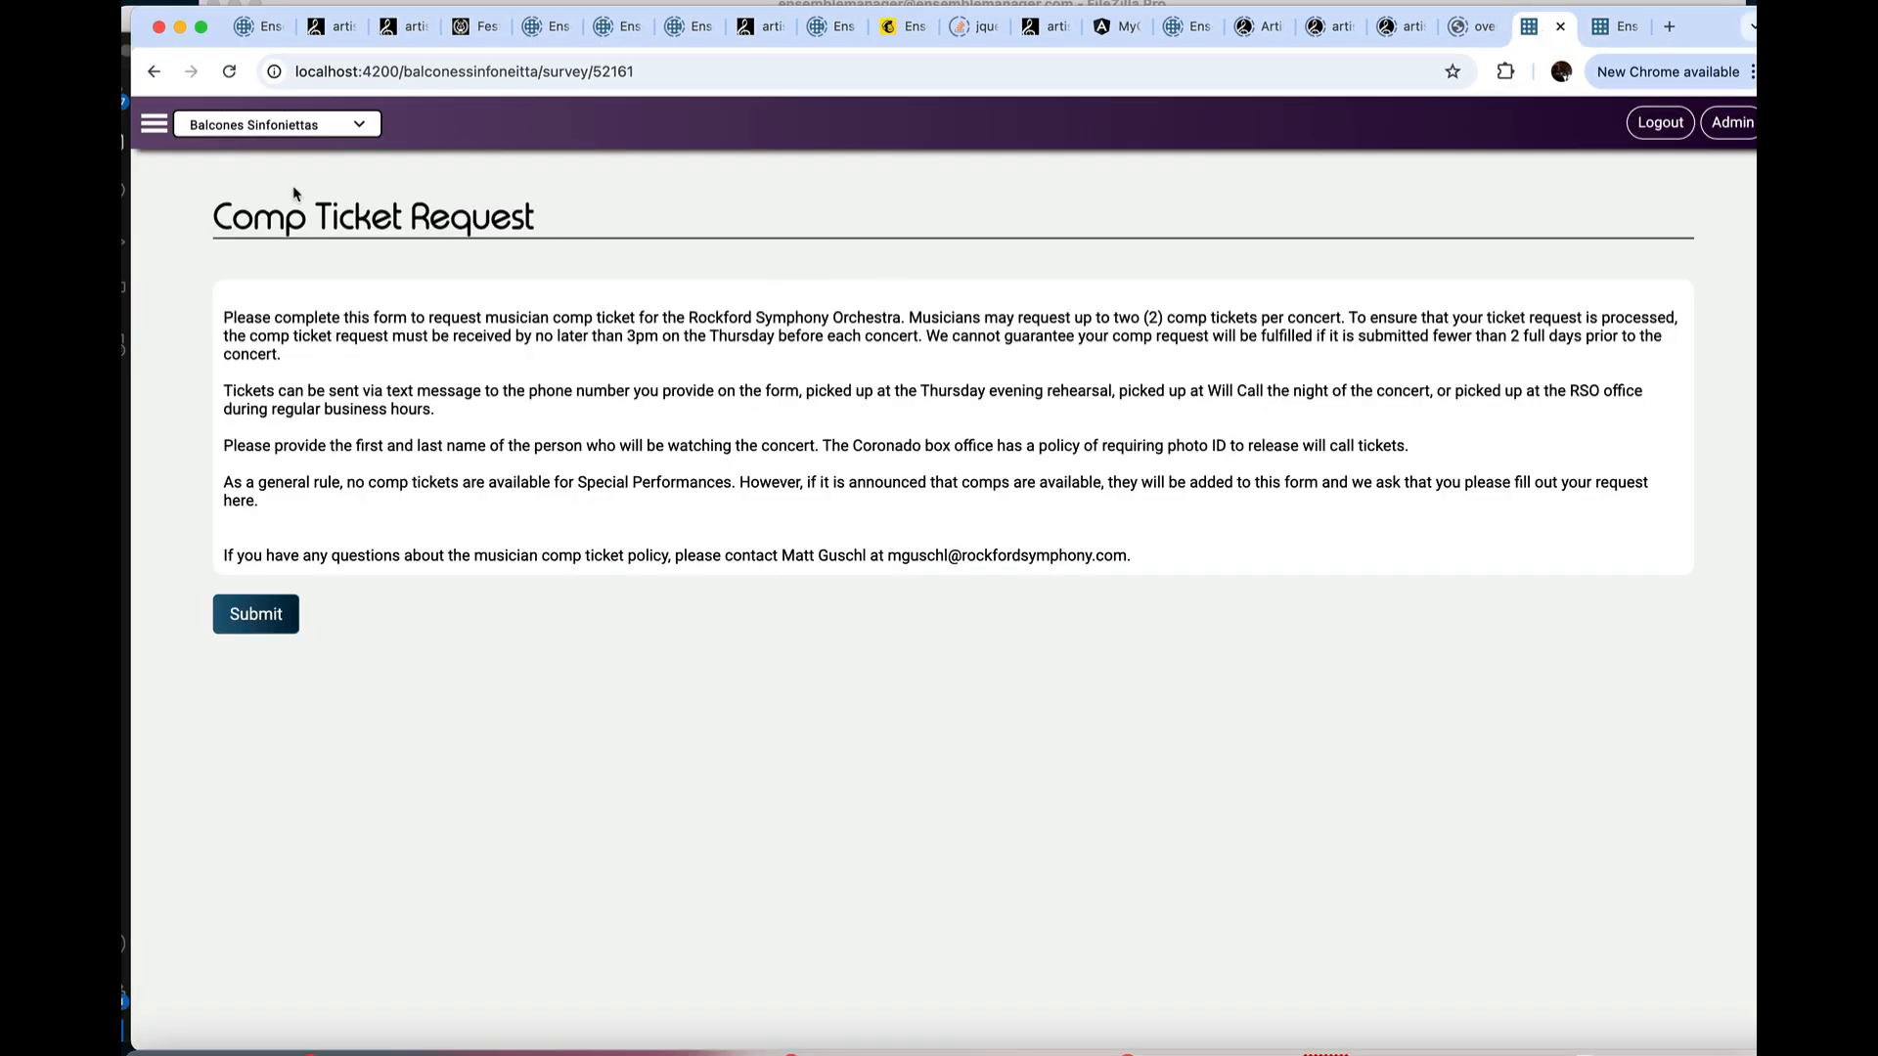
left_click(155, 124)
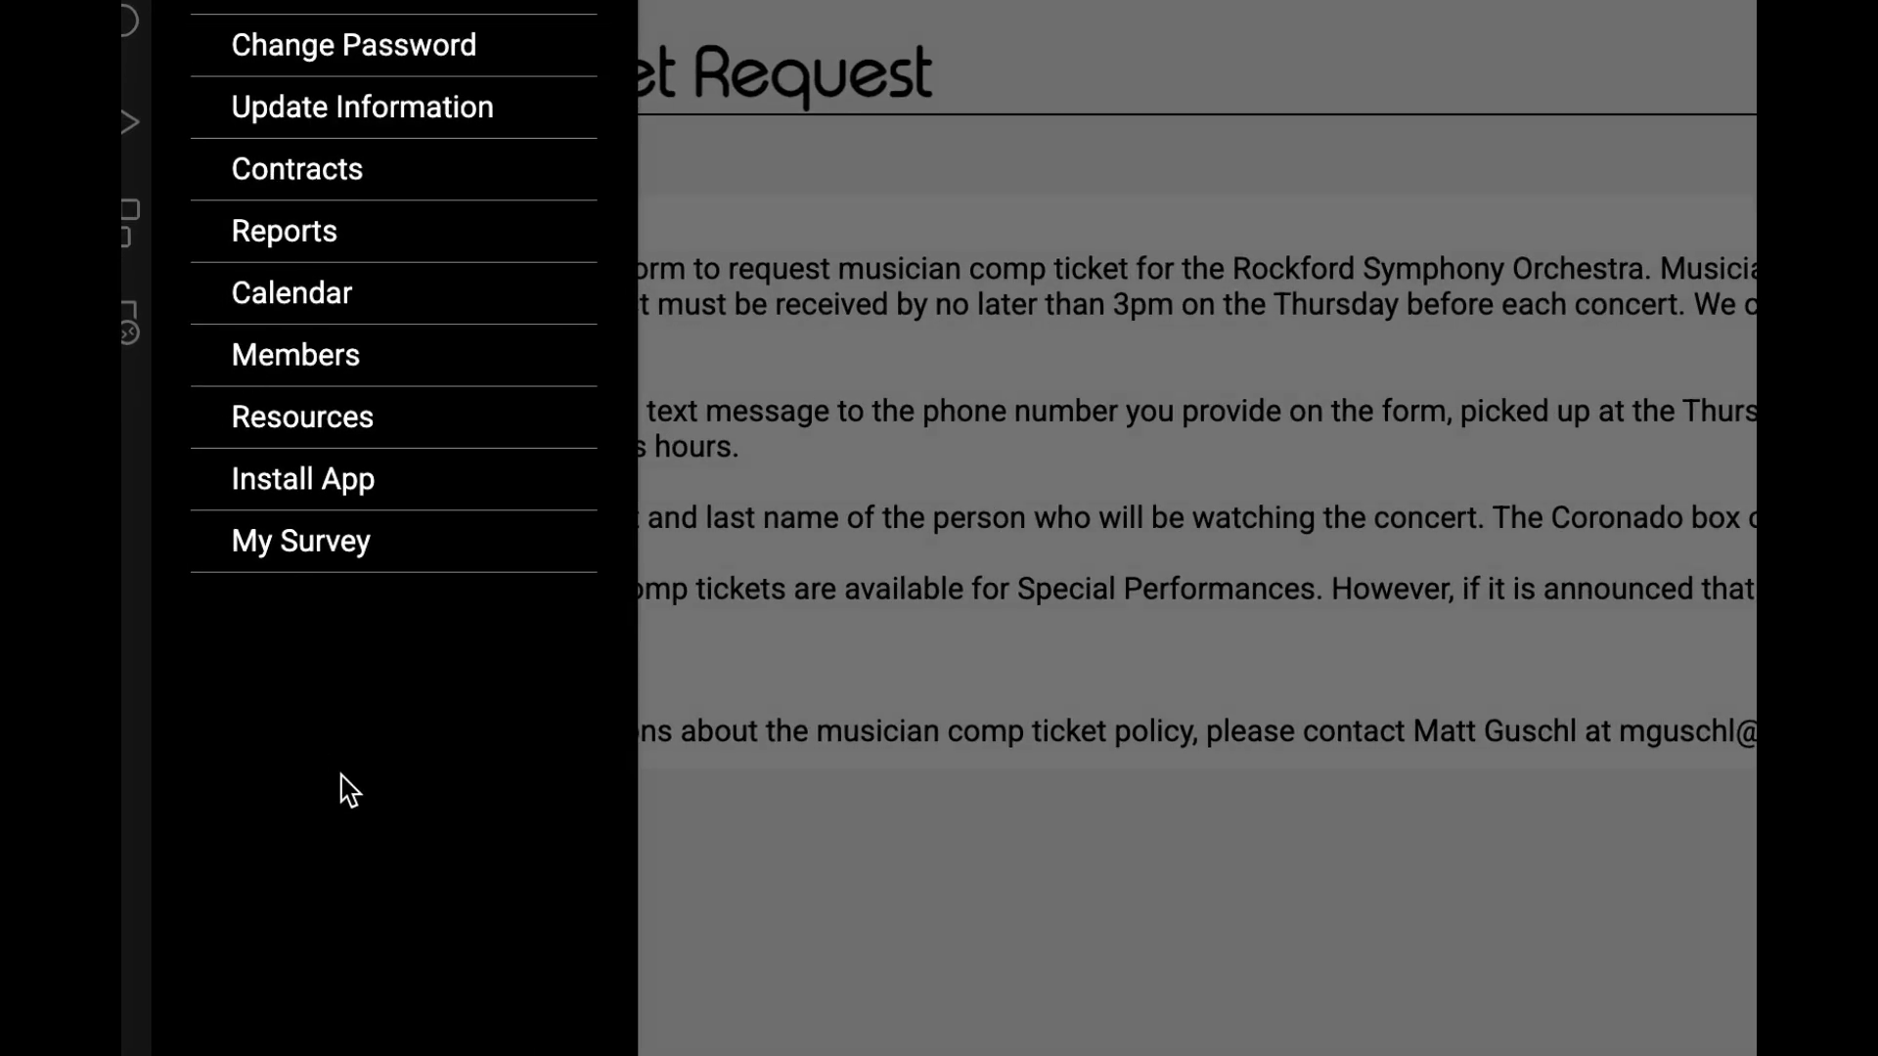
left_click(329, 550)
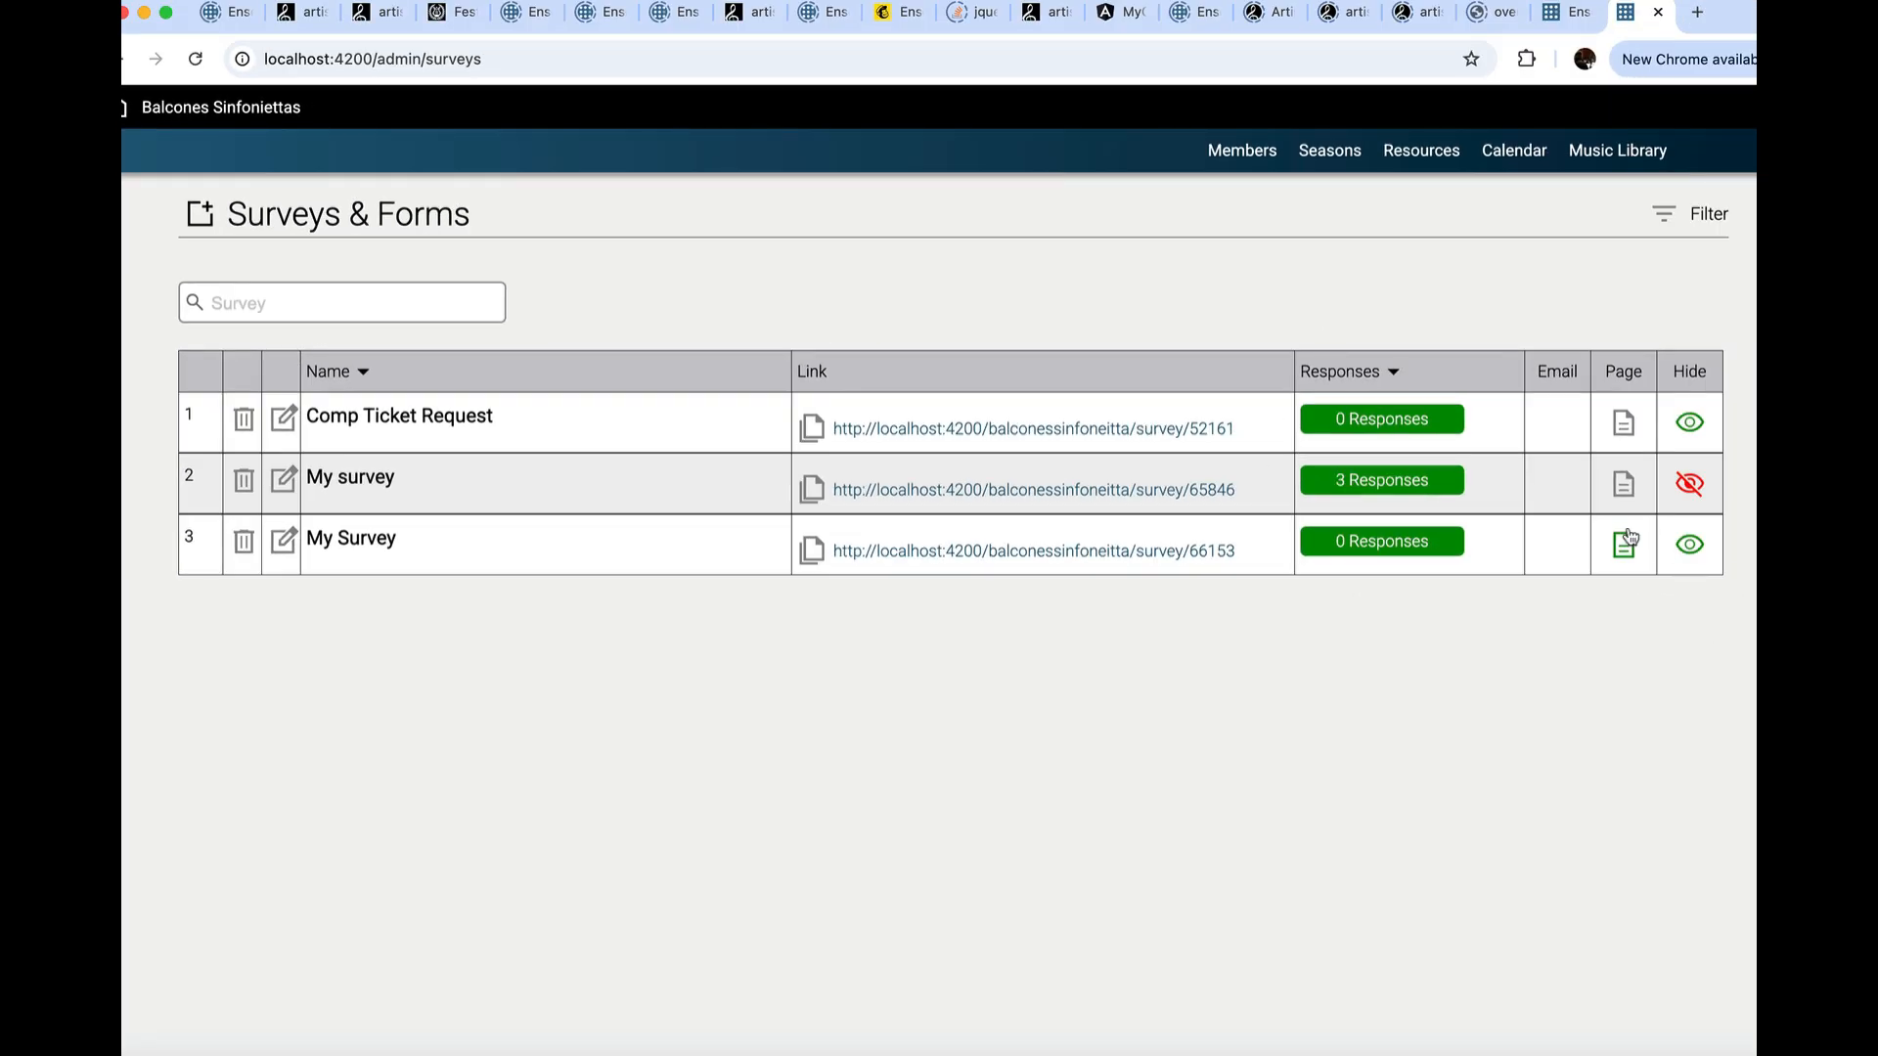
Step: Hide the new My Survey from view and open its copied link in the member site's browser tab
left_click(1689, 546)
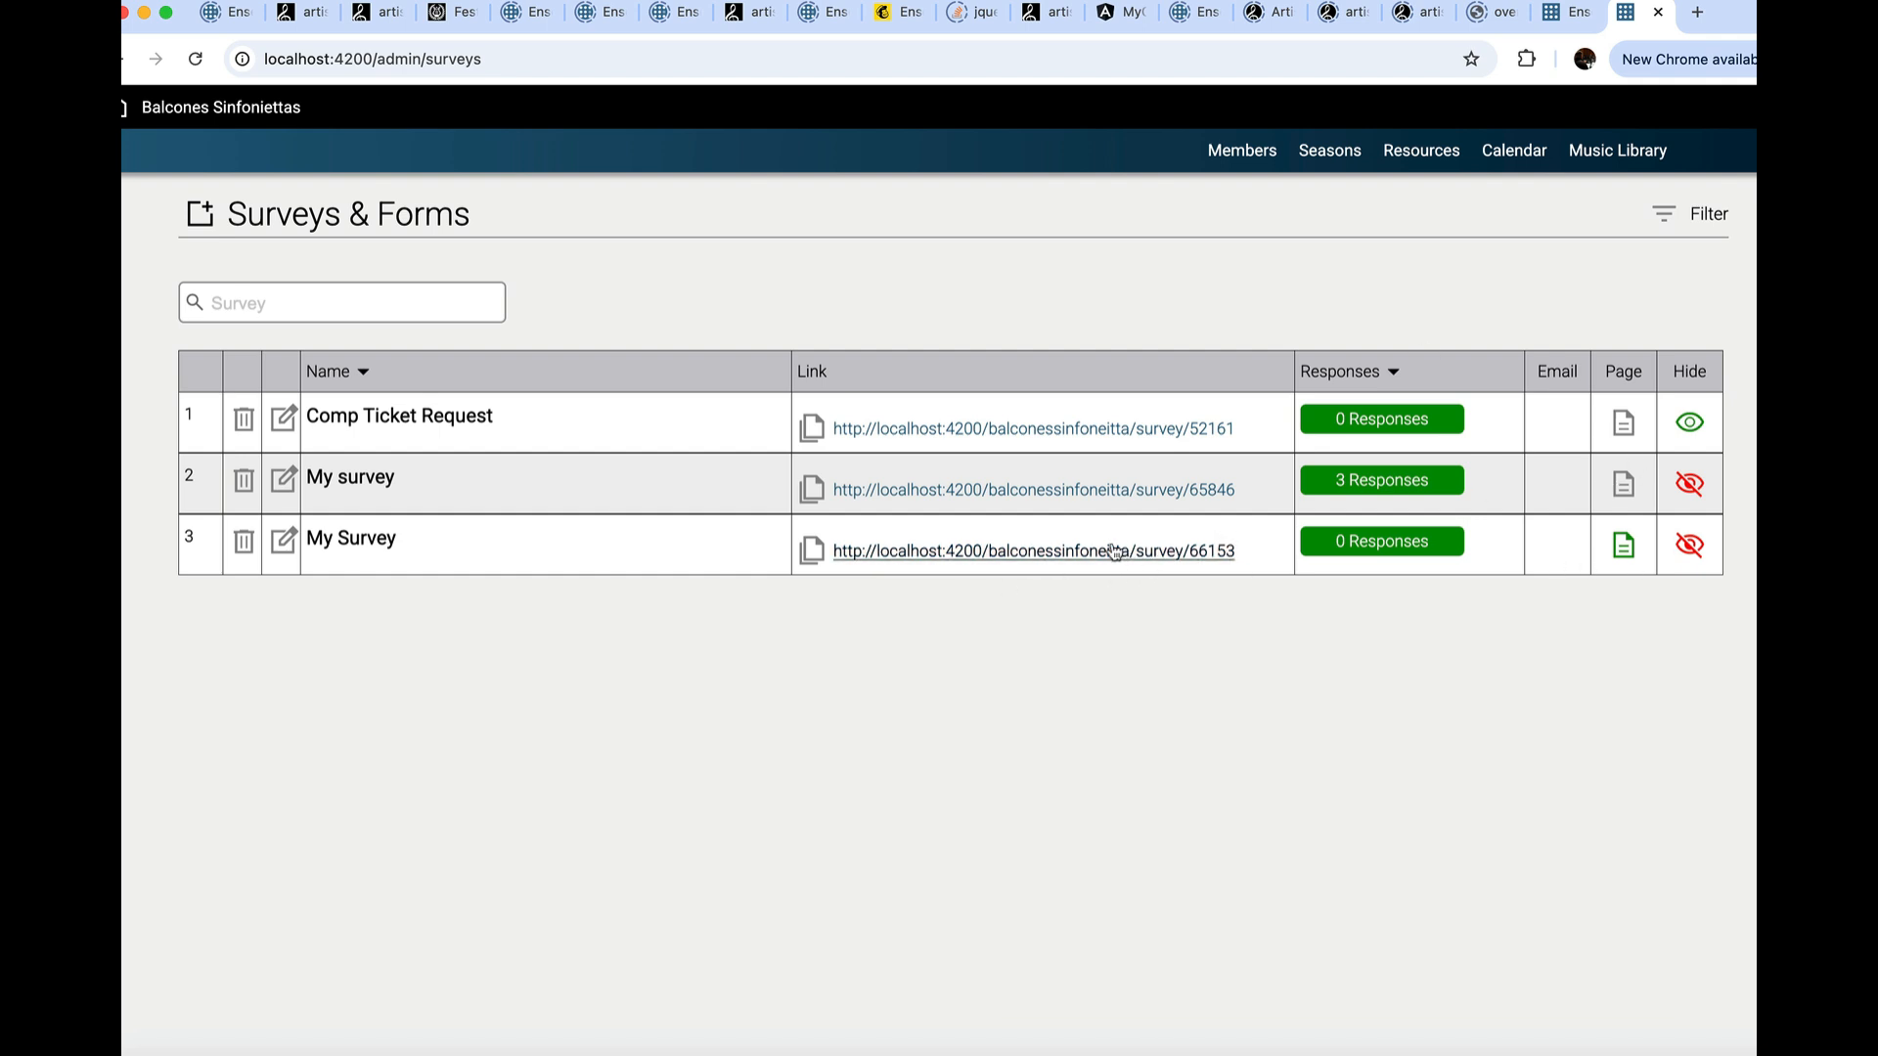
left_click(811, 549)
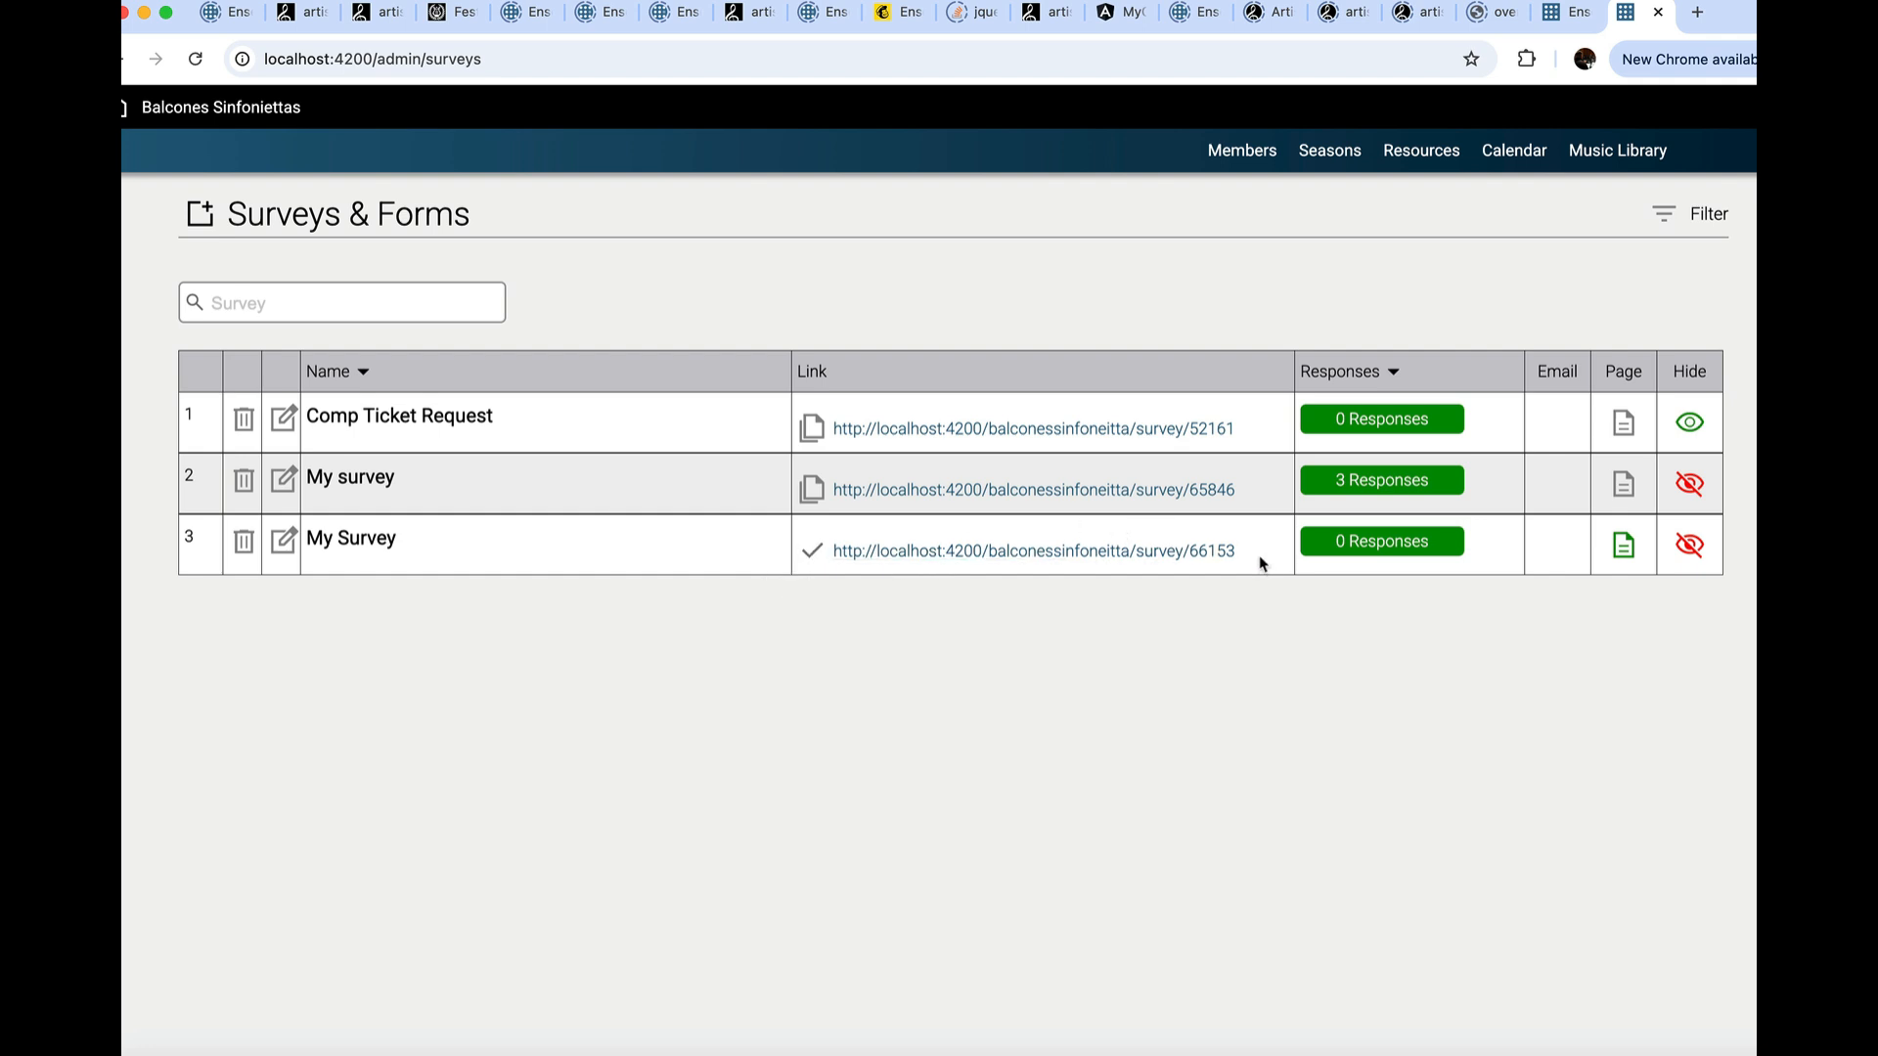
left_click(1560, 11)
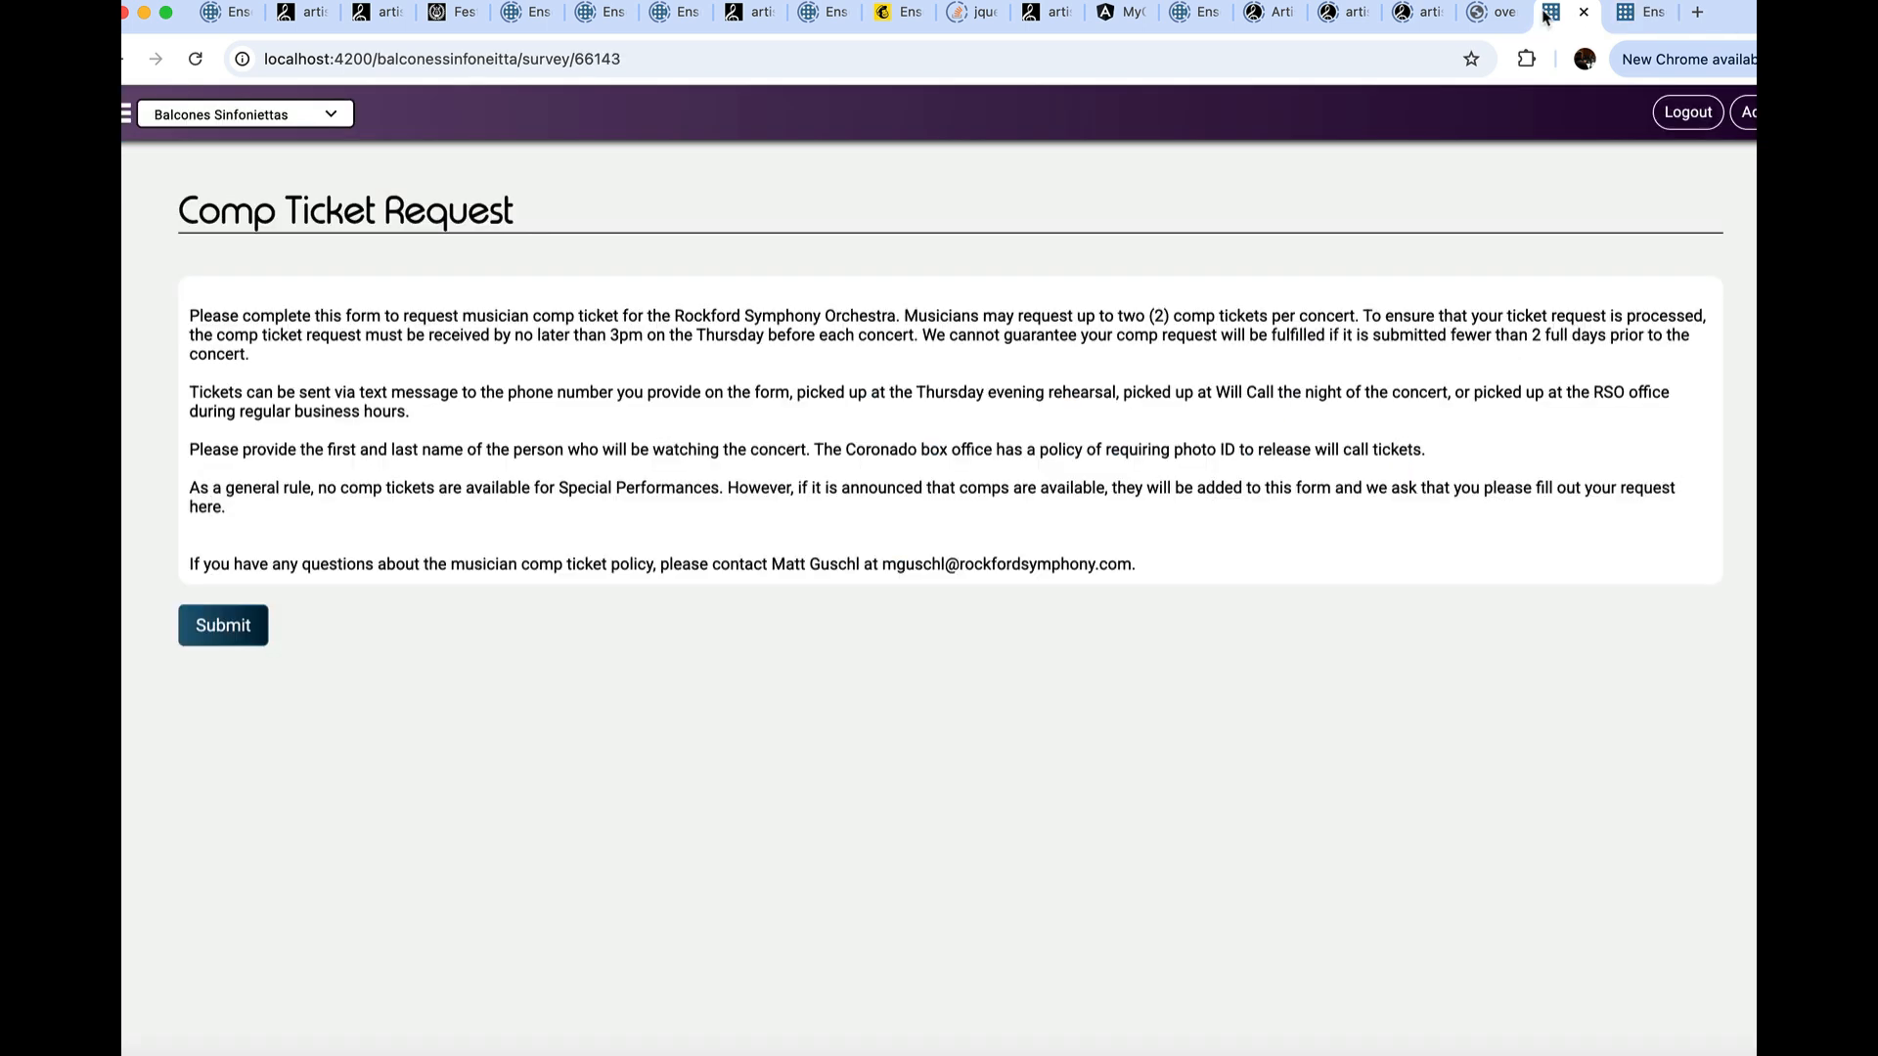
left_click(1390, 58)
key("super+v")
key("Return")
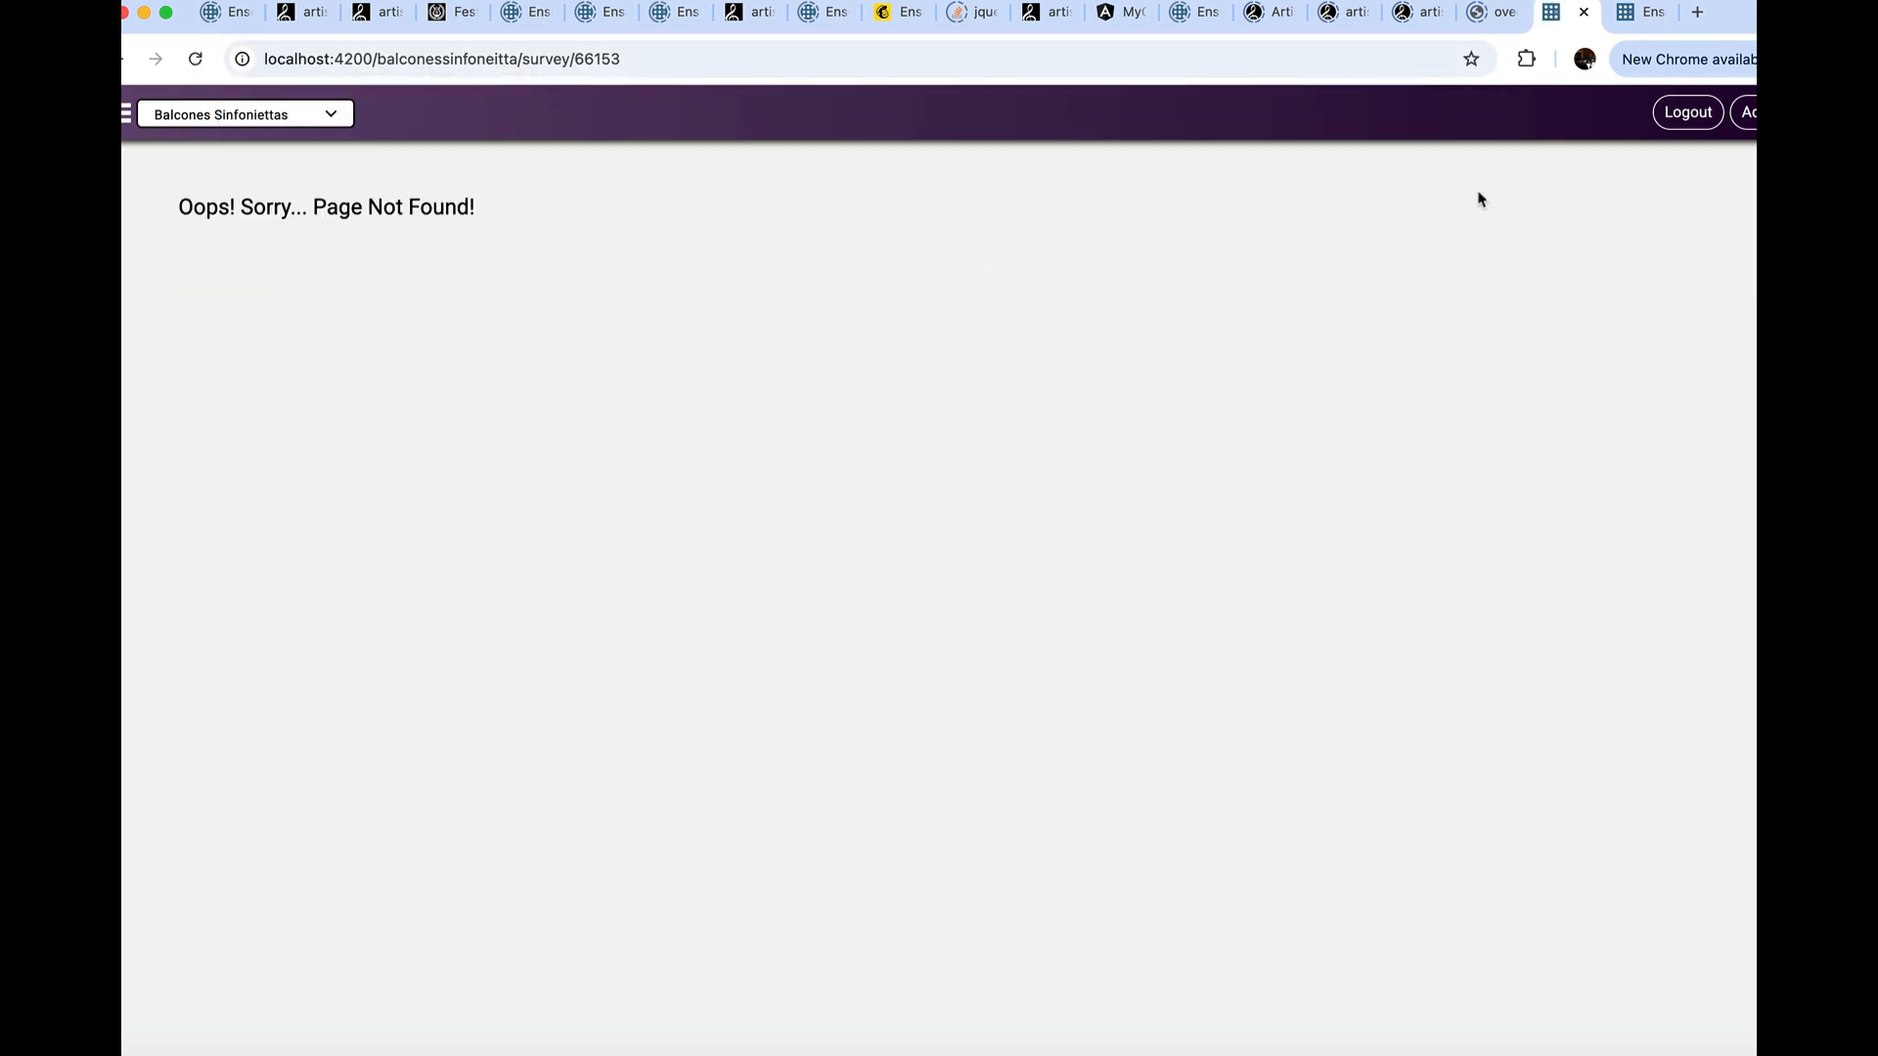
Step: Make the new My Survey visible again, reload its member page to check it, and return to the survey list
left_click(1636, 14)
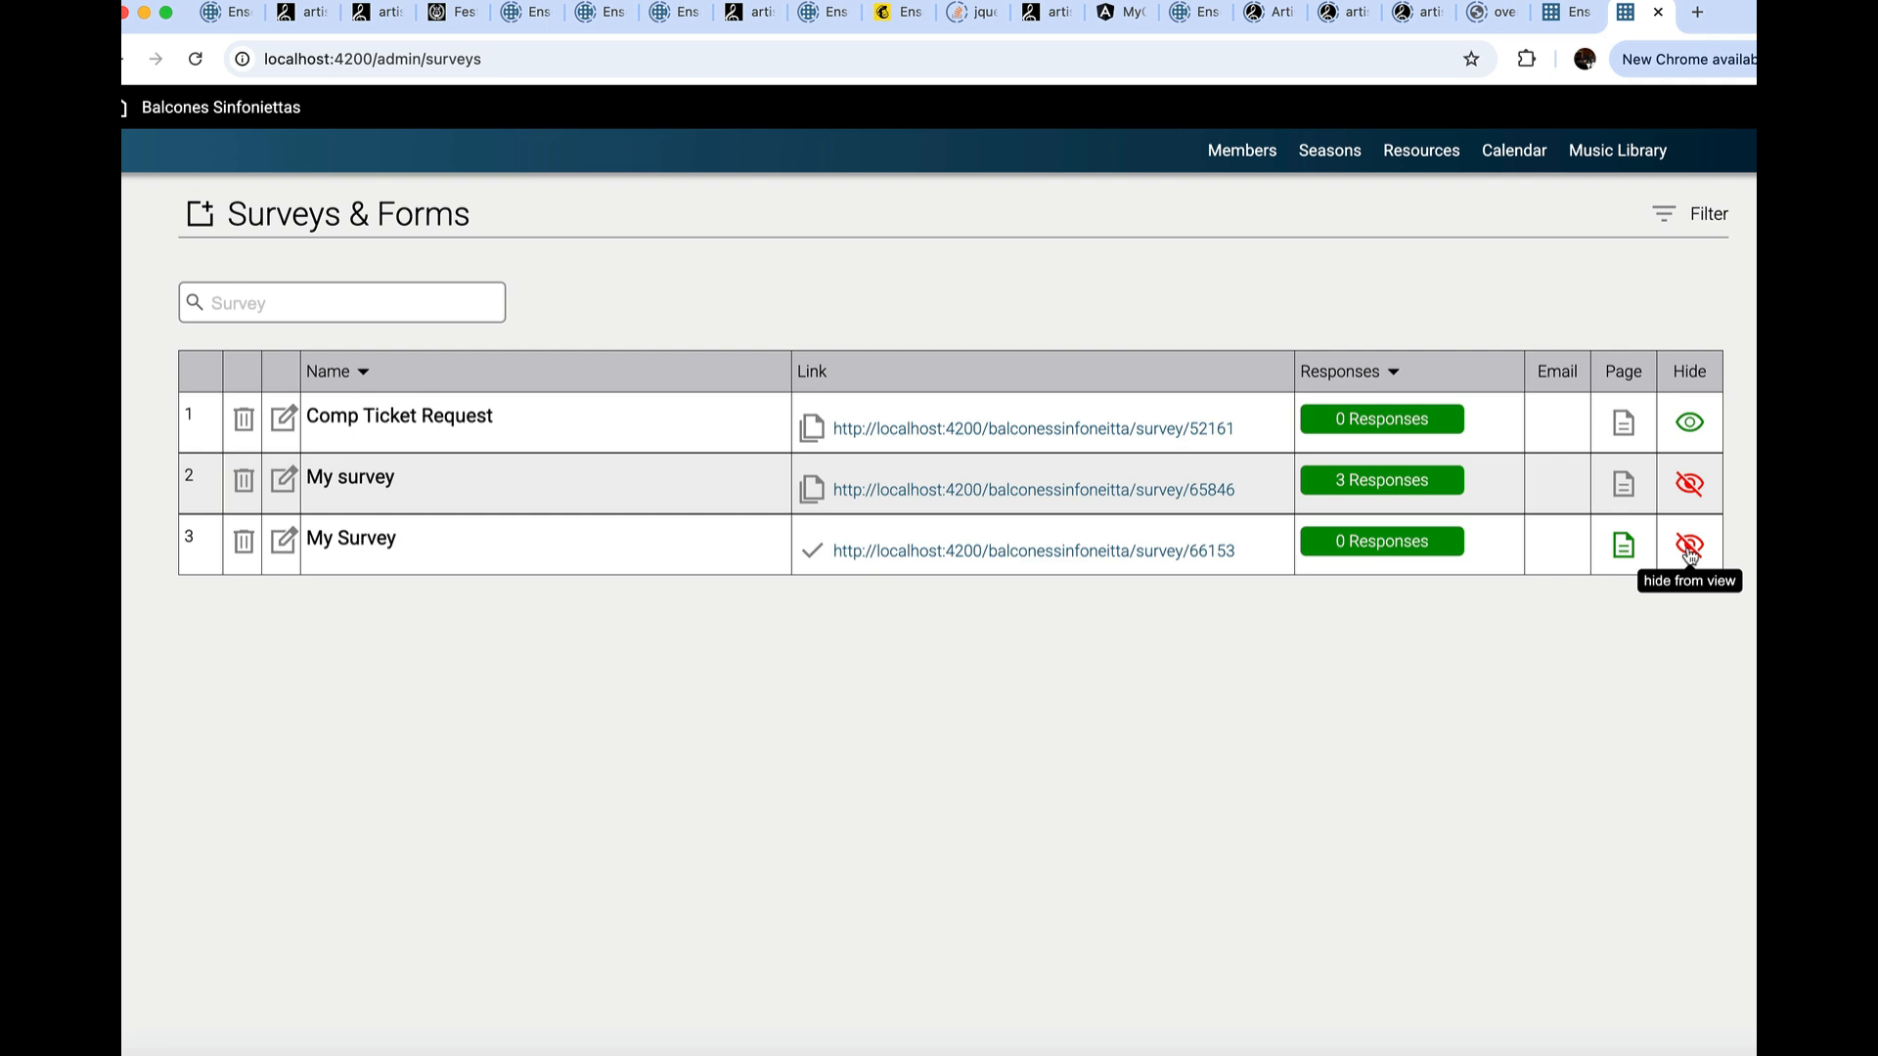
left_click(1690, 545)
left_click(1570, 14)
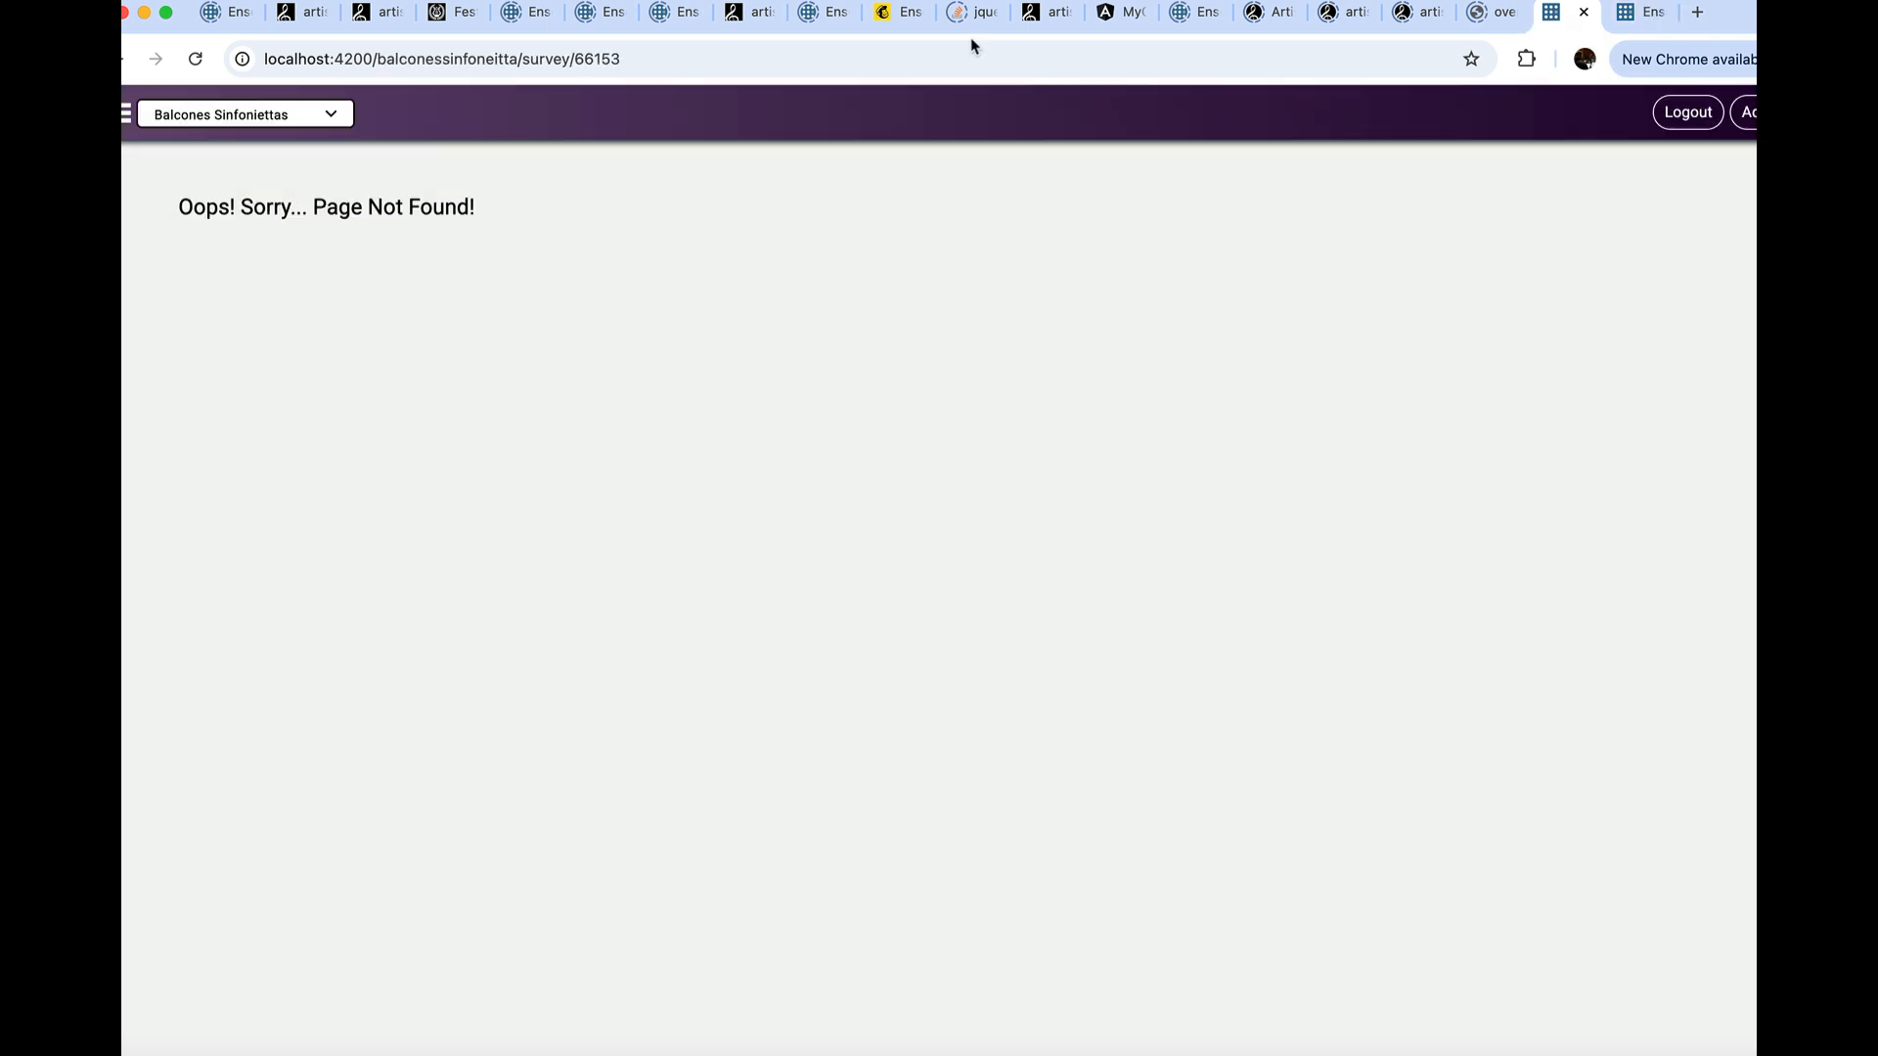
left_click(196, 58)
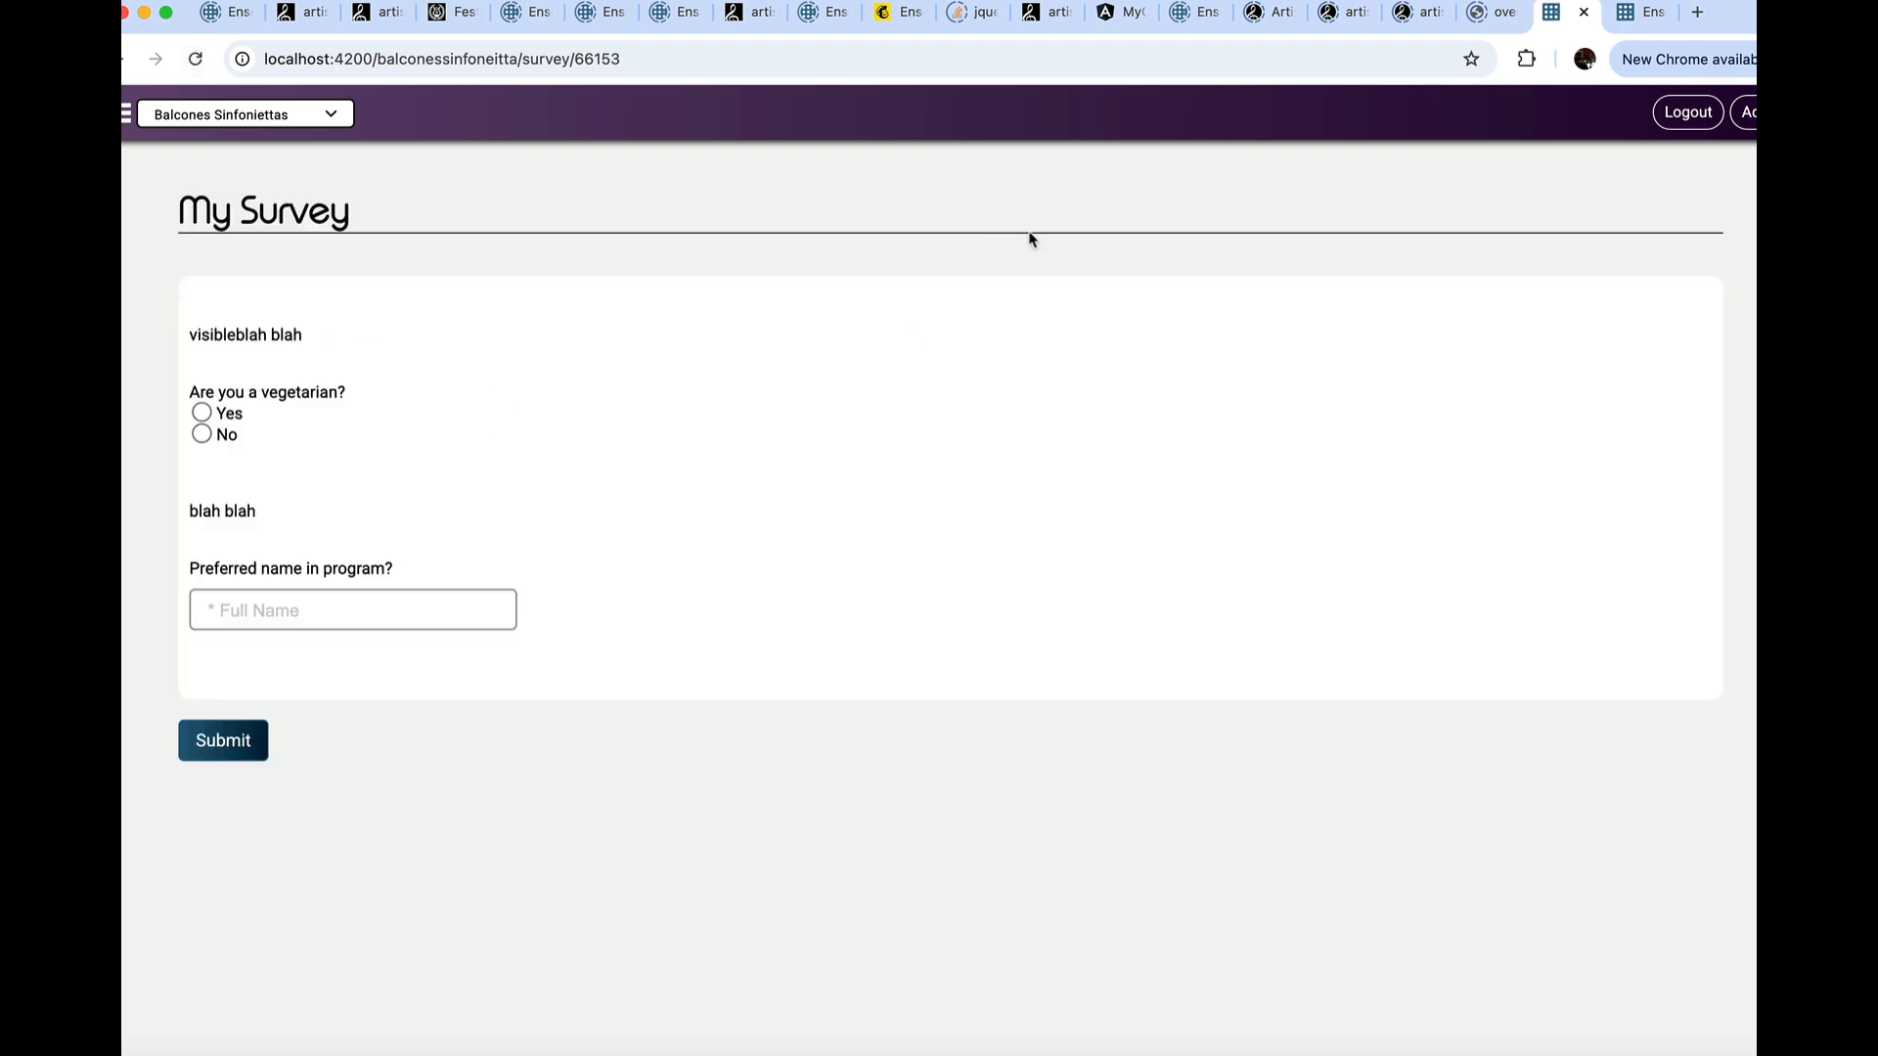
left_click(1643, 12)
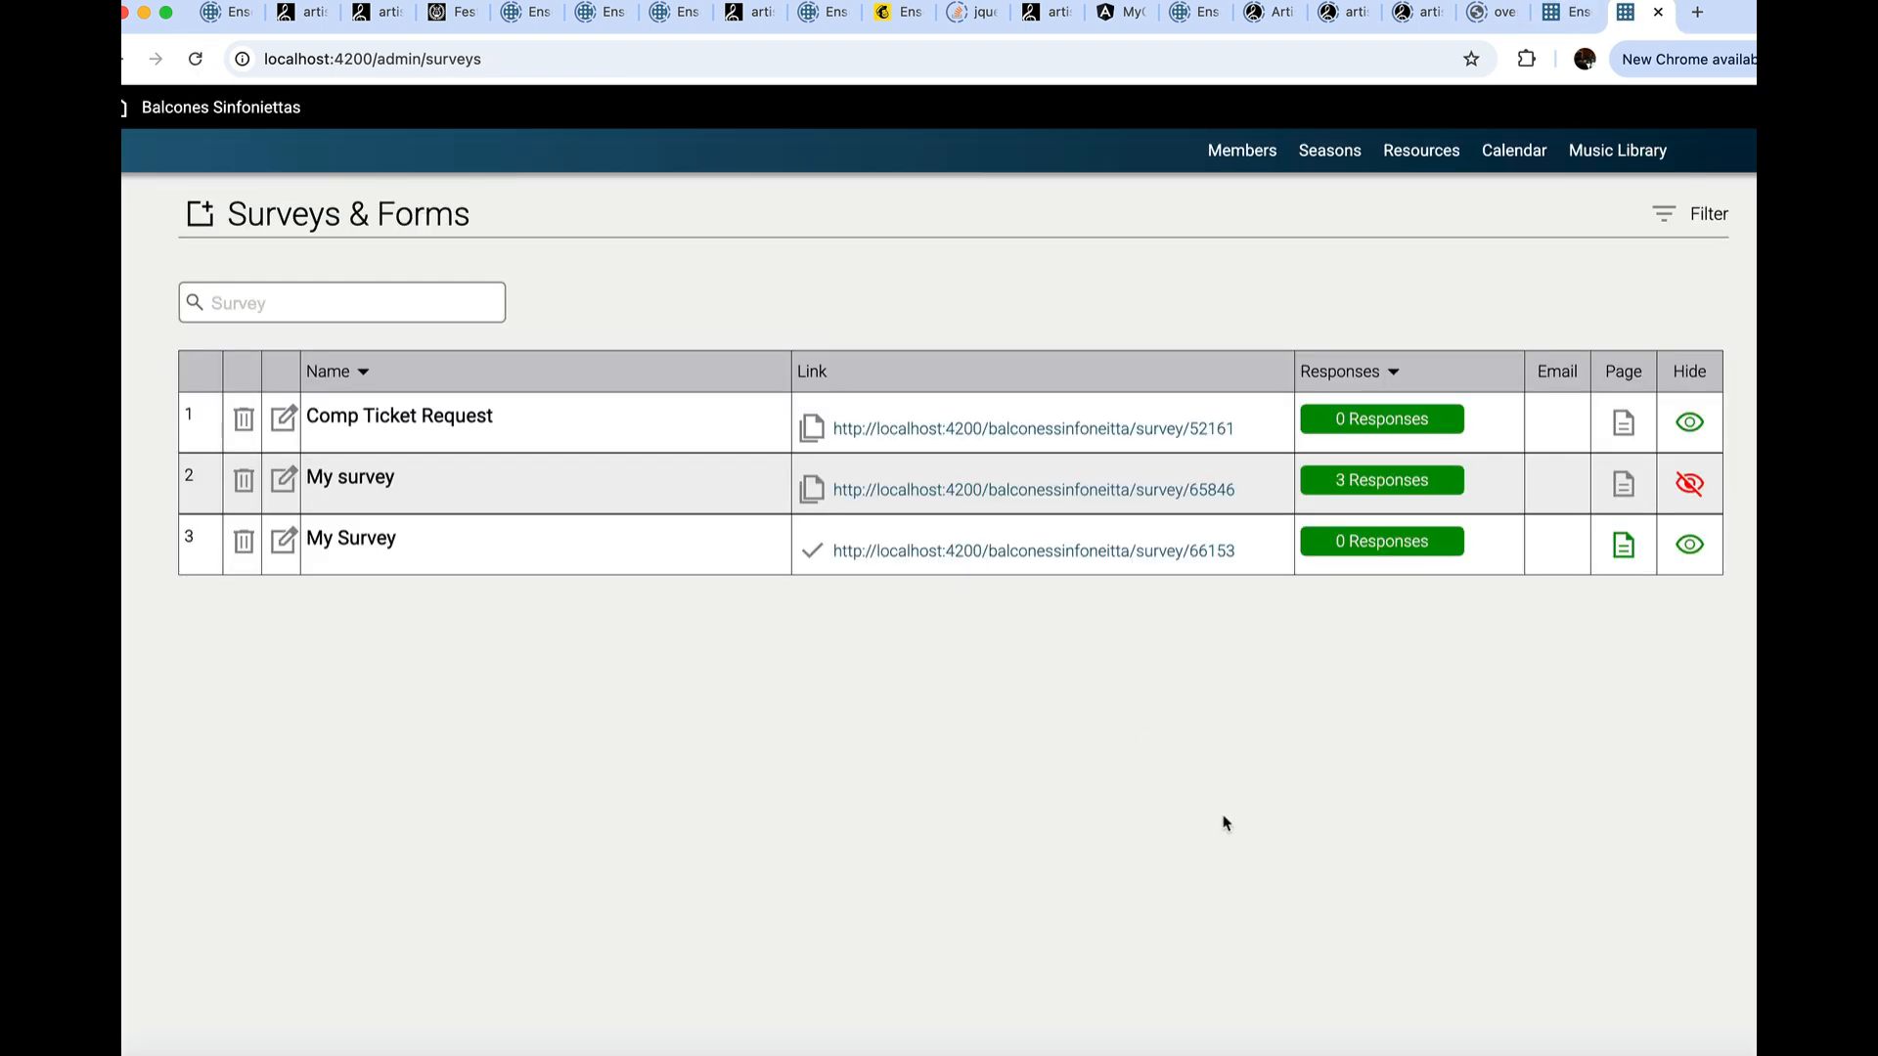